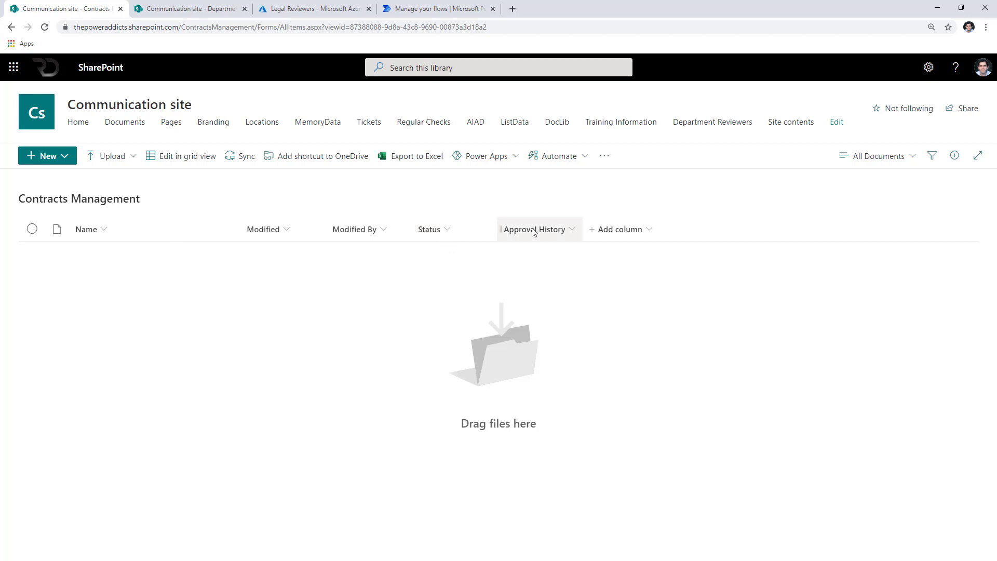
Review the Status column's choices in the Contracts Management library and the reviewers in the Department Reviewers list.
click(438, 234)
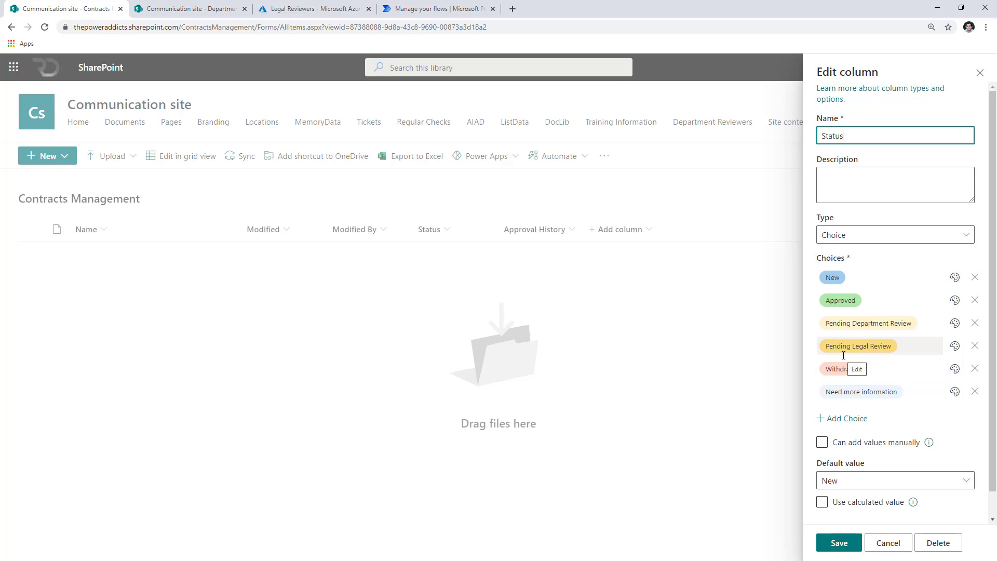
click(186, 8)
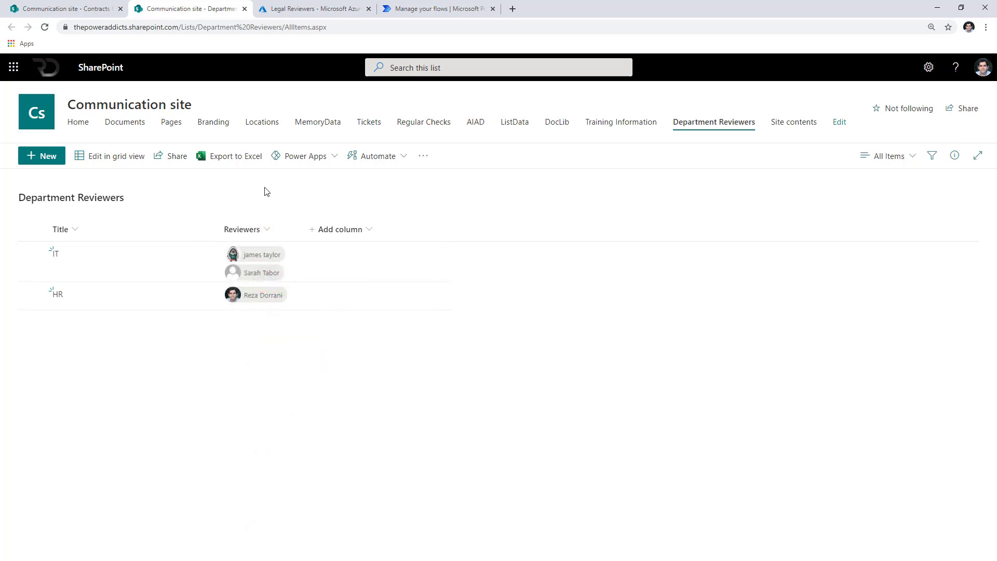
Switch to the Azure portal and examine the Legal Reviewers group's members and the listed member's job and department details.
click(311, 9)
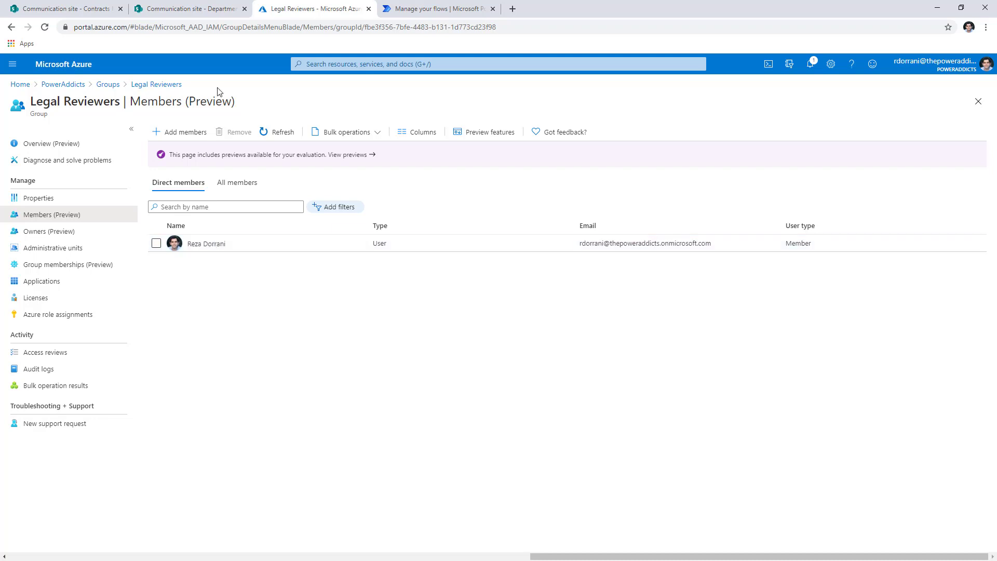
click(210, 12)
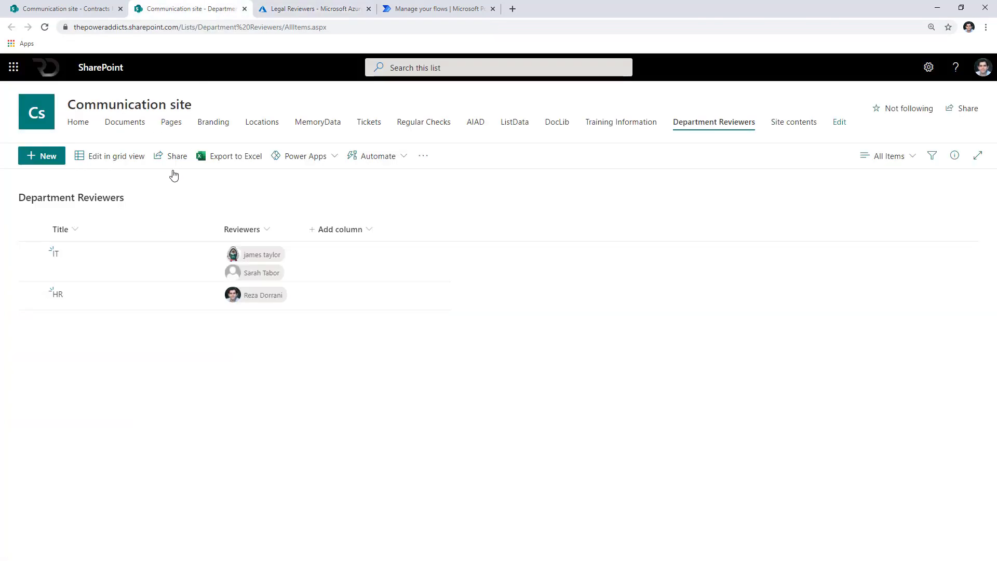
click(276, 12)
click(206, 243)
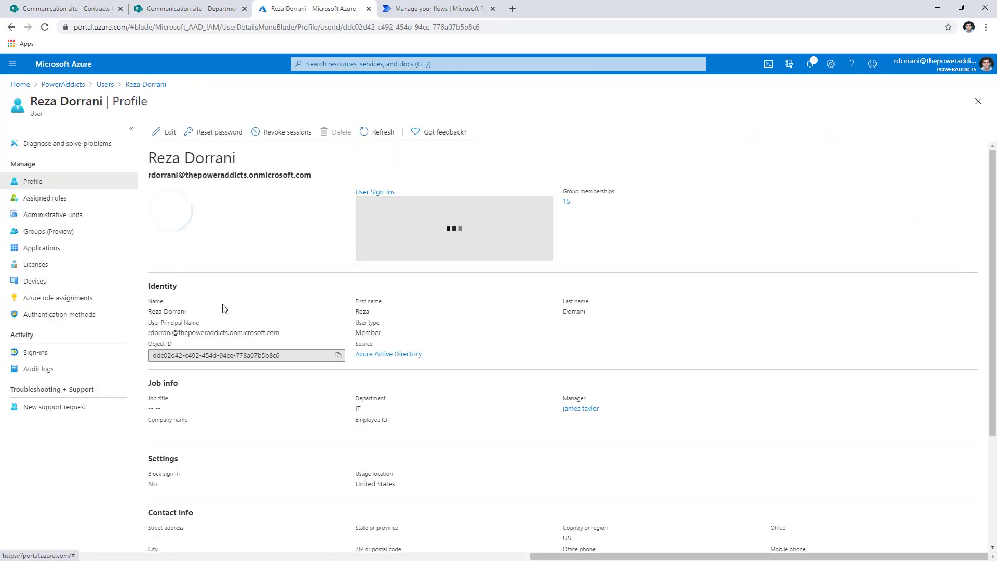
scroll(336, 333, down, 3)
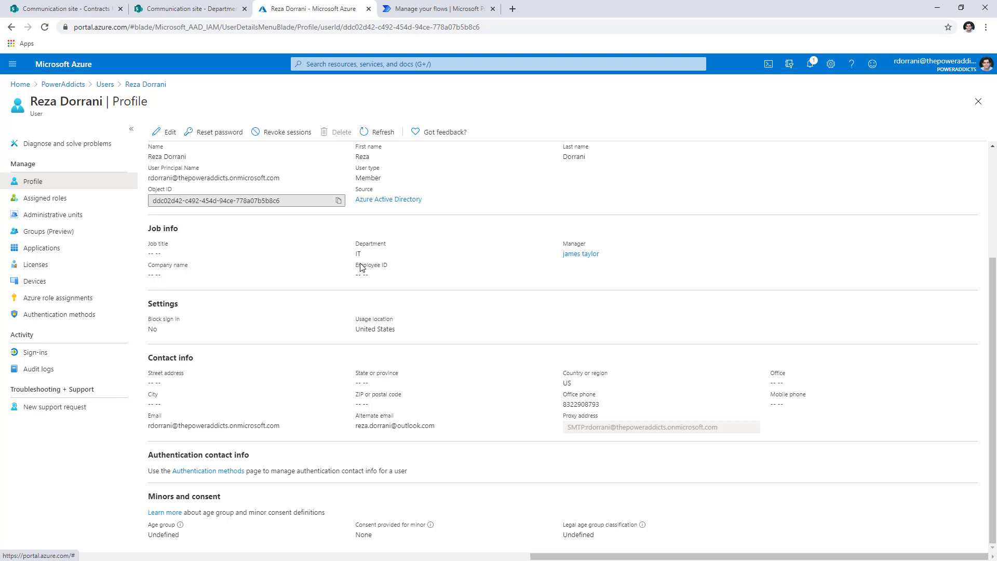
Switch to Power Automate and create a flow from the "State machine process based on a document created in SharePoint" template.
key(ctrl+Tab)
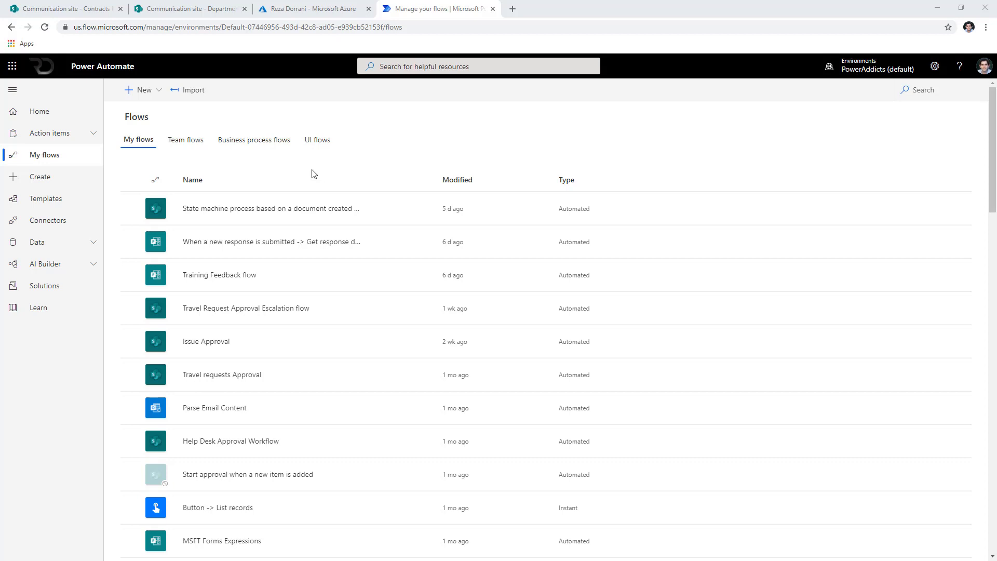
click(40, 200)
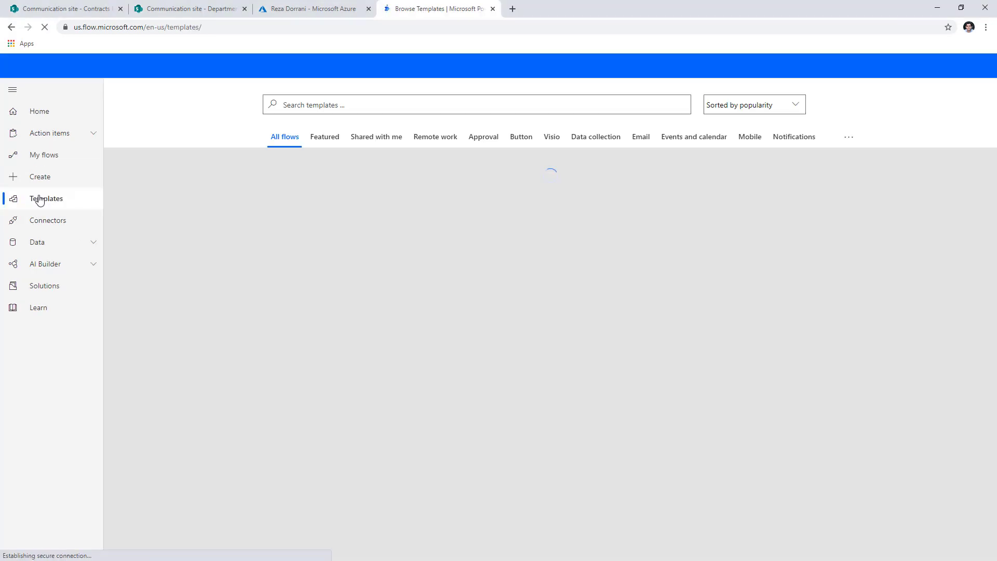
click(307, 105)
text(state machine)
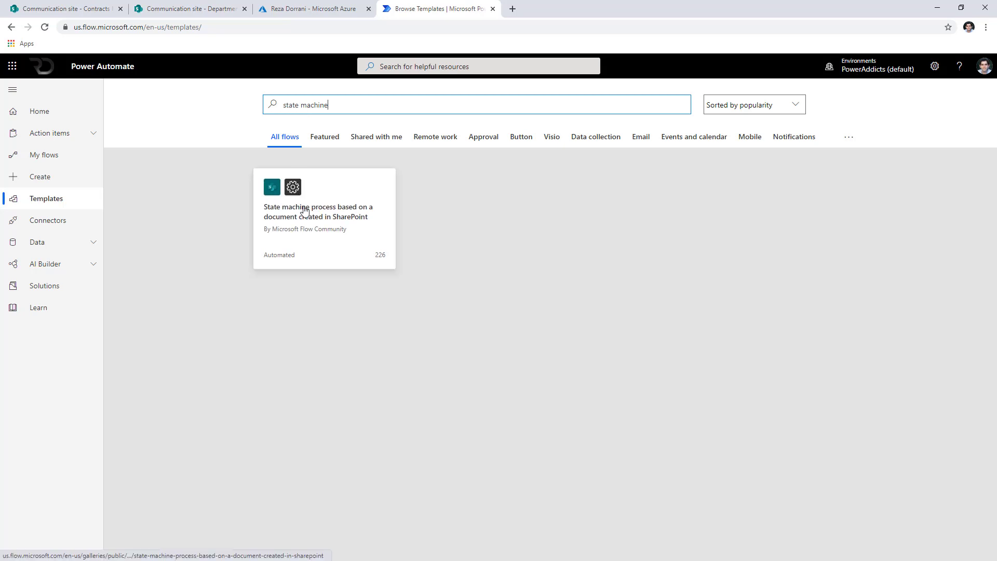
click(321, 229)
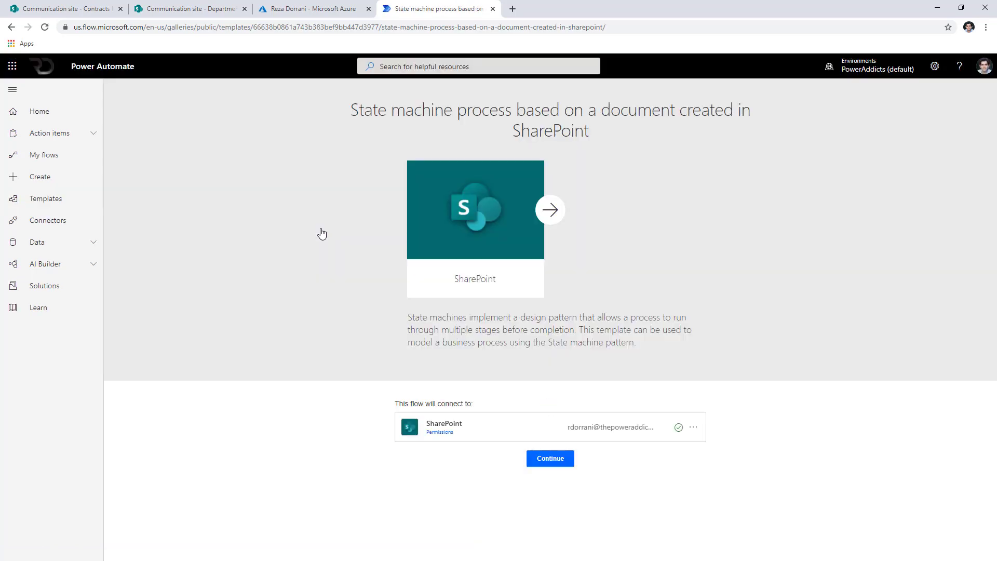
click(549, 459)
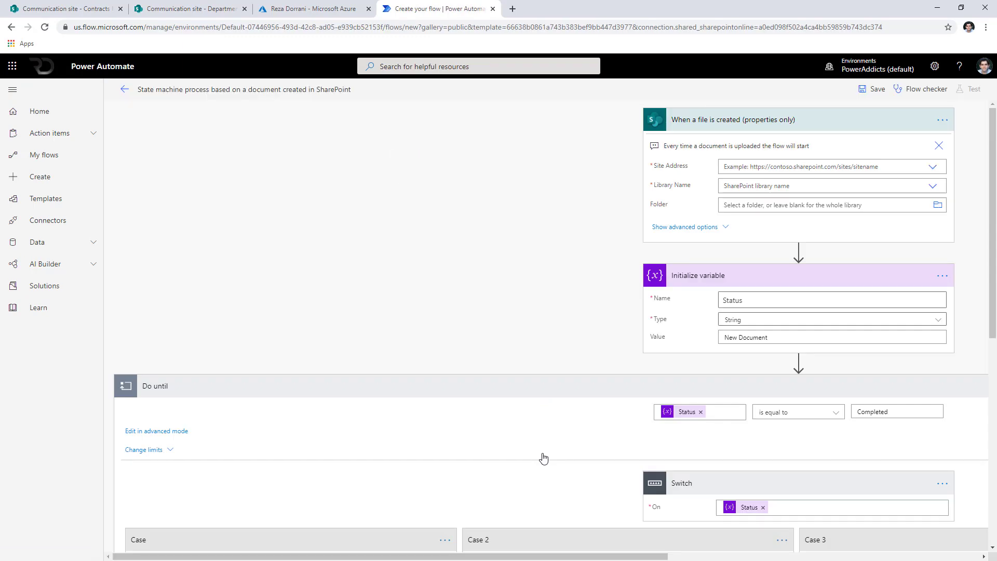
Examine how the template uses the Status variable in its Do until condition and Switch.
click(523, 395)
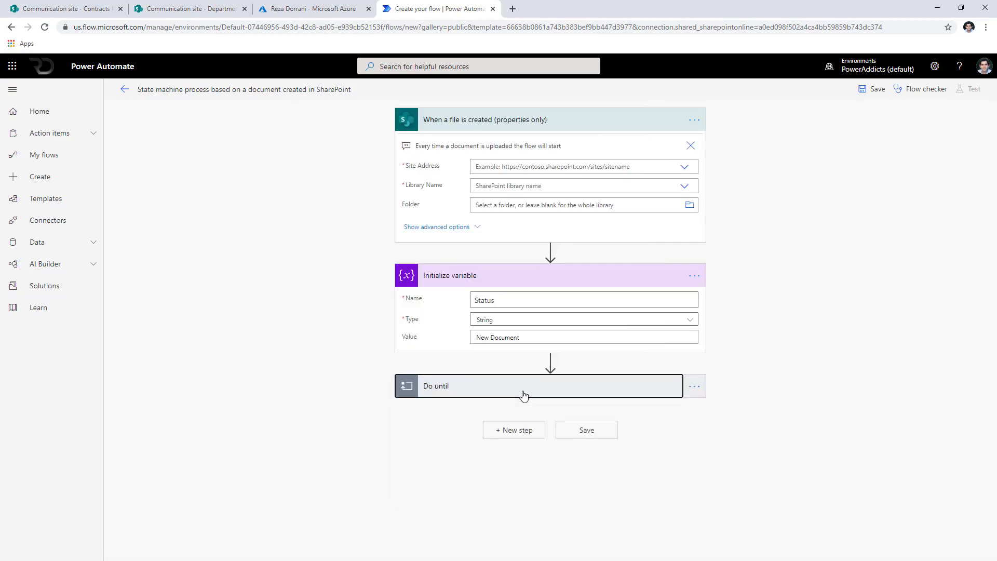
click(445, 124)
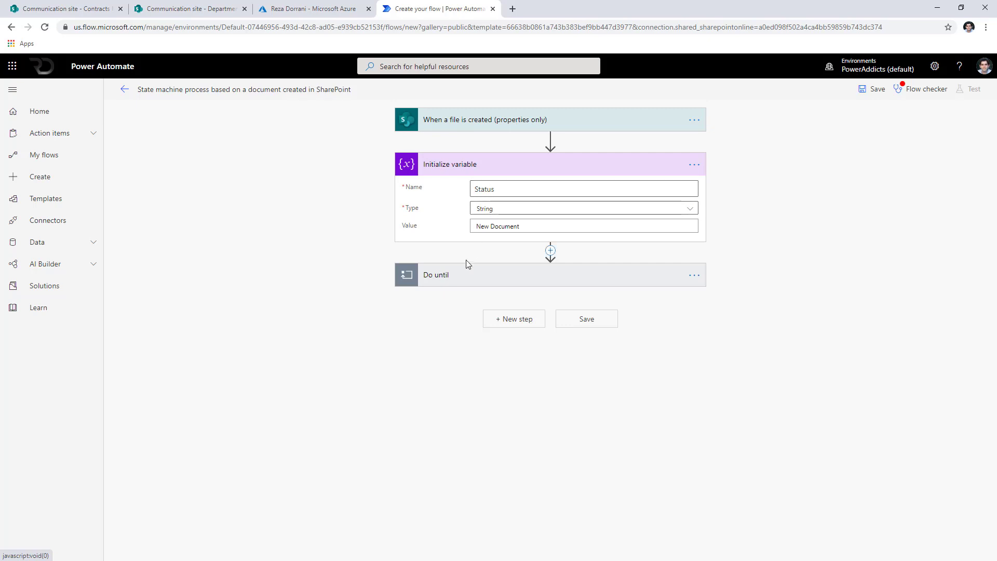
click(456, 280)
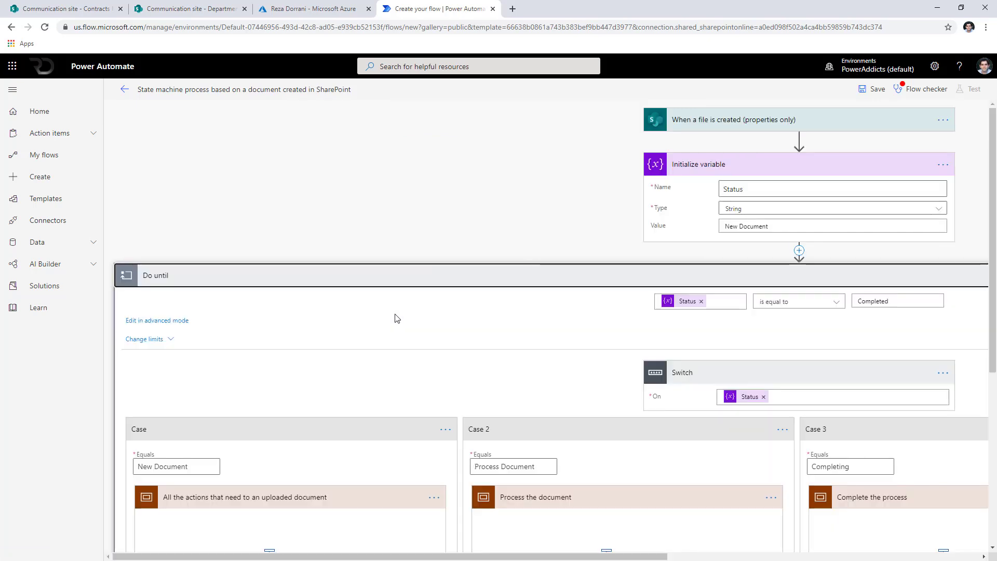
scroll(415, 291, down, 2)
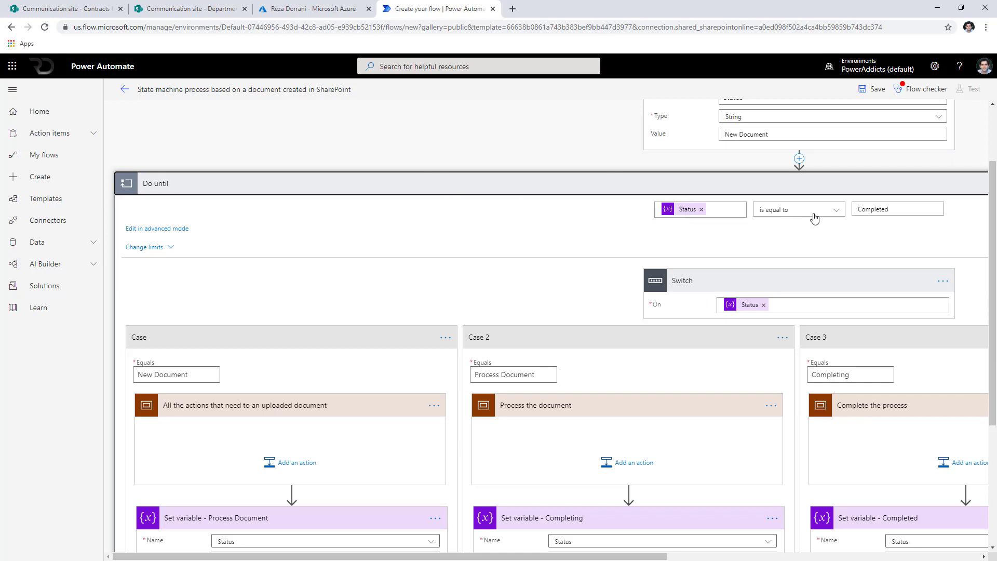
scroll(869, 210, up, 1)
scroll(869, 211, up, 2)
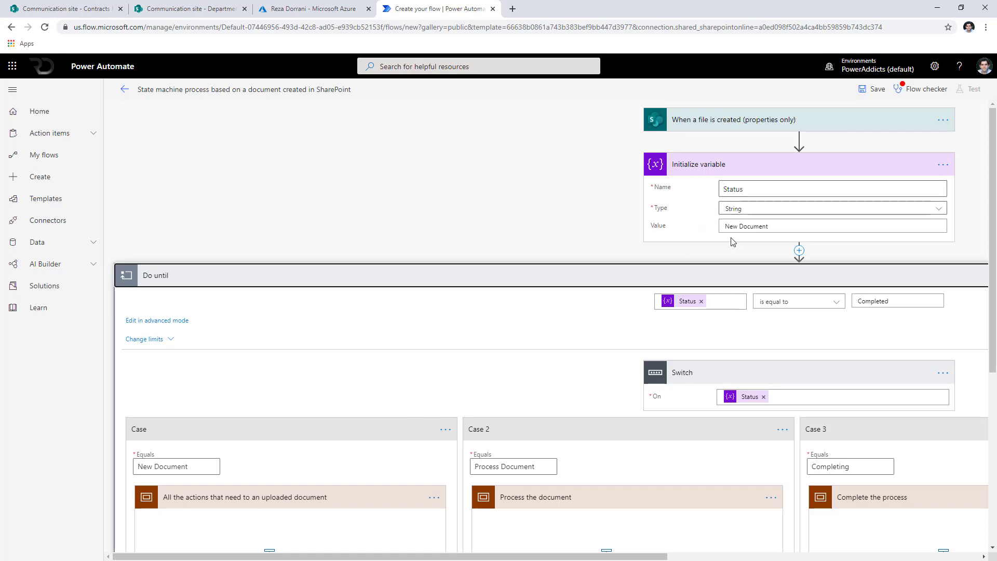
scroll(380, 292, down, 1)
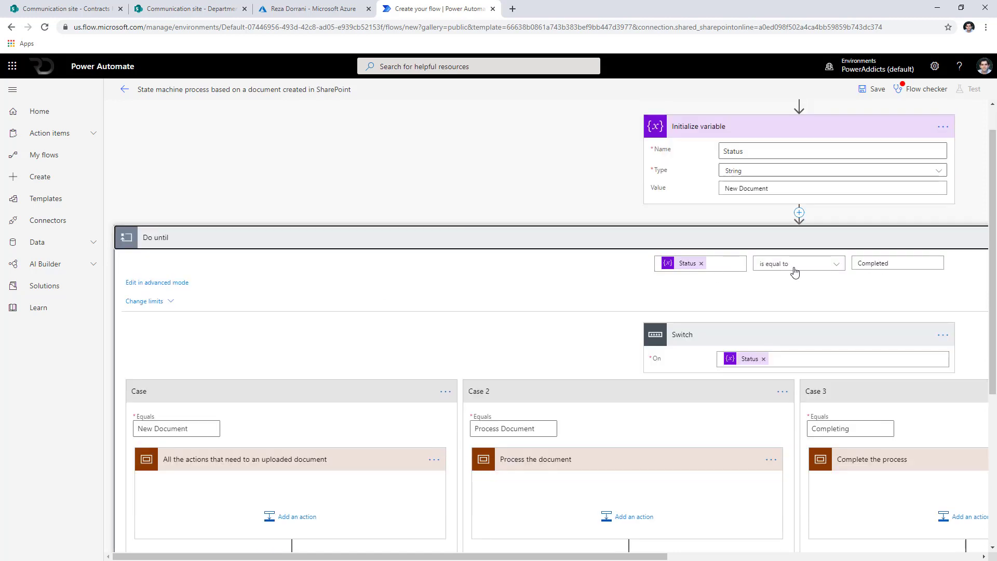
scroll(744, 286, down, 1)
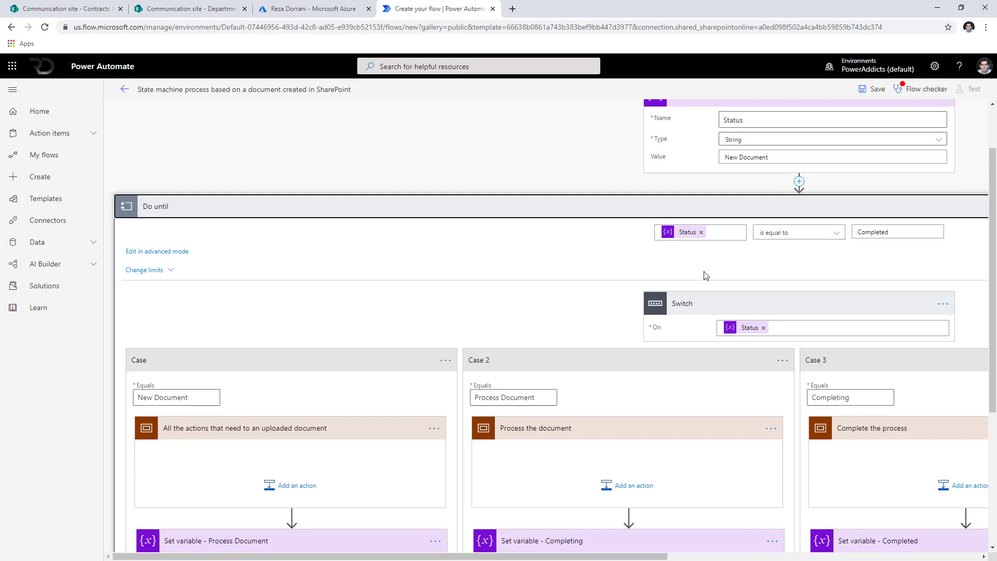
scroll(691, 266, down, 2)
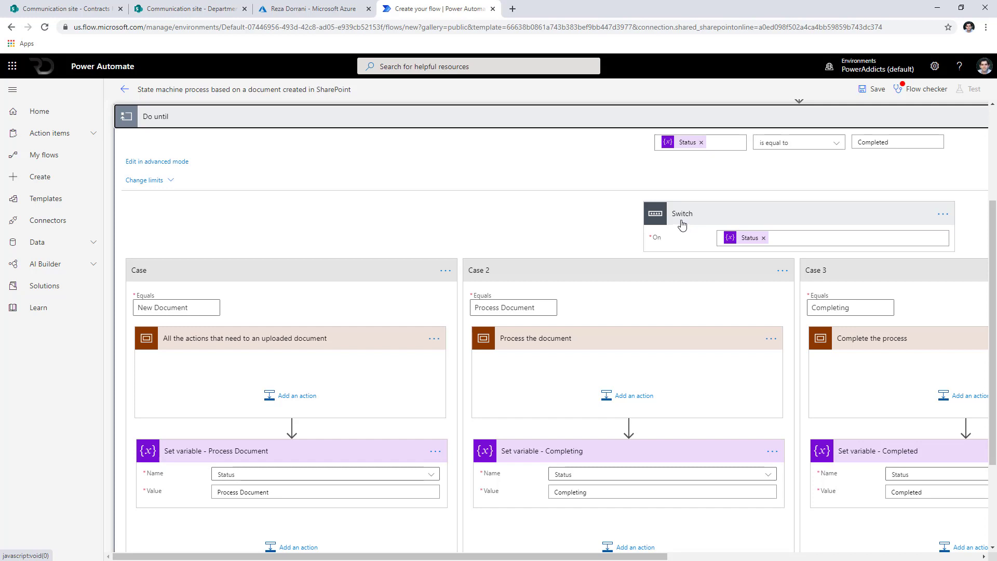
scroll(745, 248, up, 2)
scroll(745, 244, up, 1)
scroll(638, 360, down, 3)
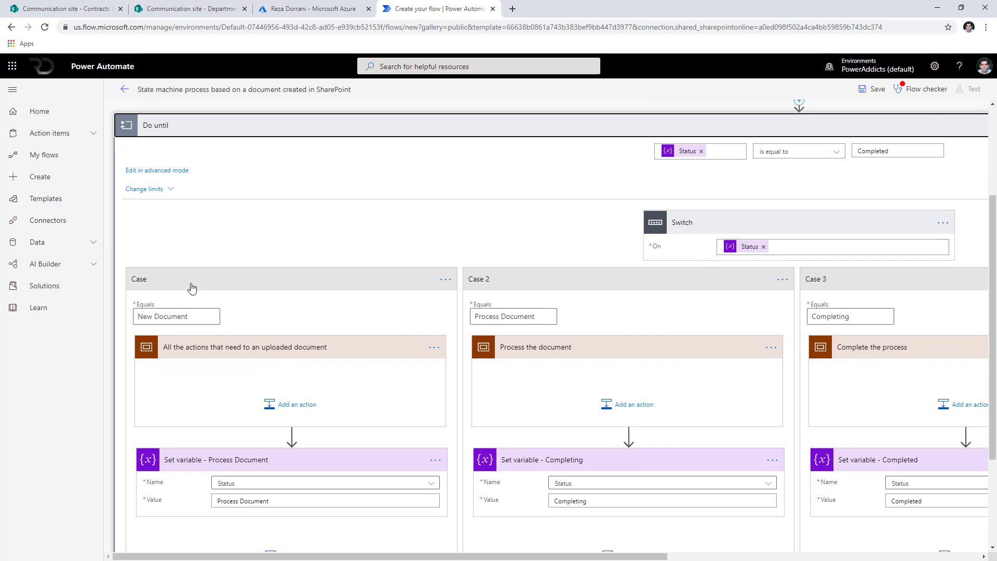
Examine the Switch cases and the Status value that each case assigns, comparing them with the loop's exit condition.
scroll(215, 302, down, 2)
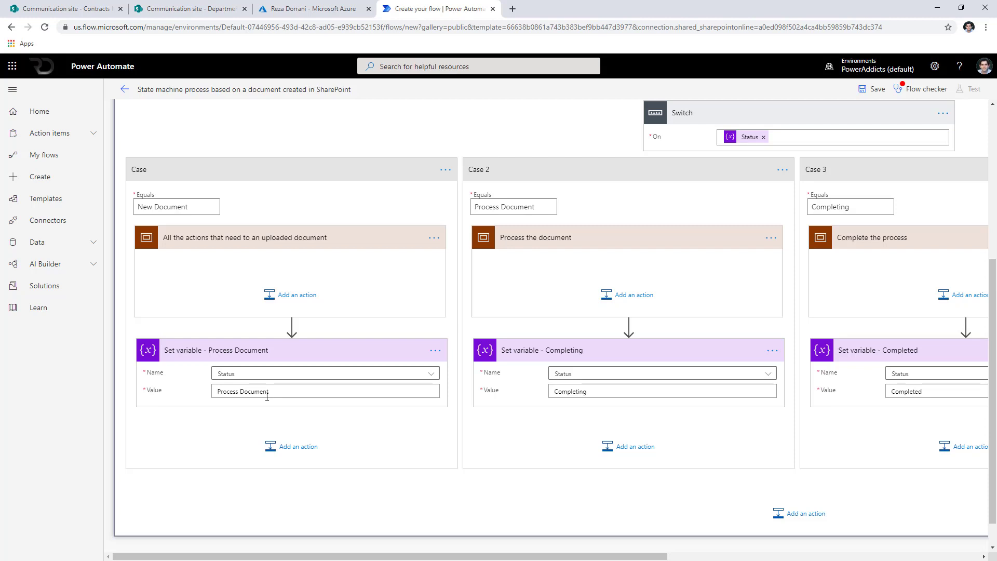
scroll(265, 373, down, 1)
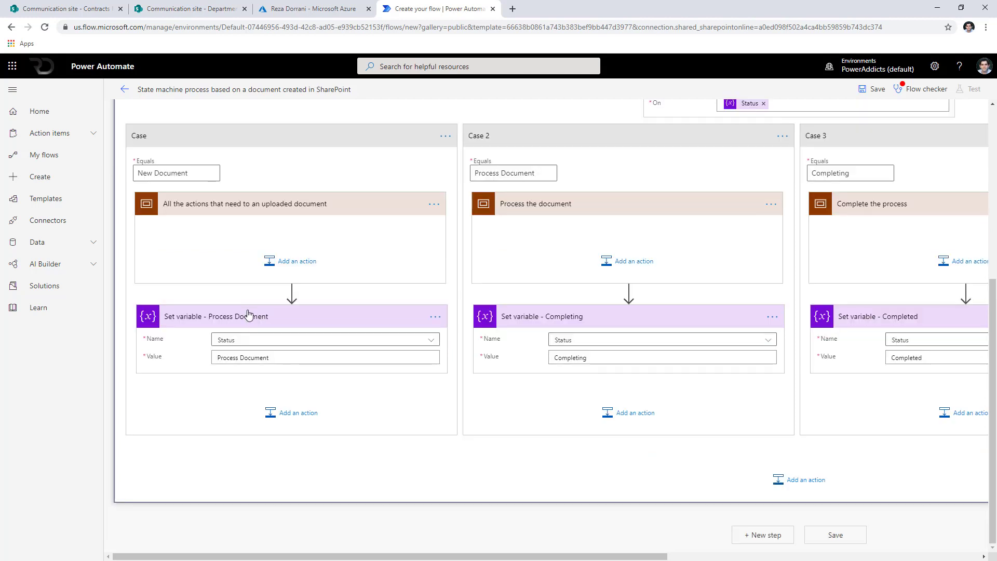
scroll(280, 355, up, 1)
scroll(297, 368, down, 1)
scroll(297, 378, up, 3)
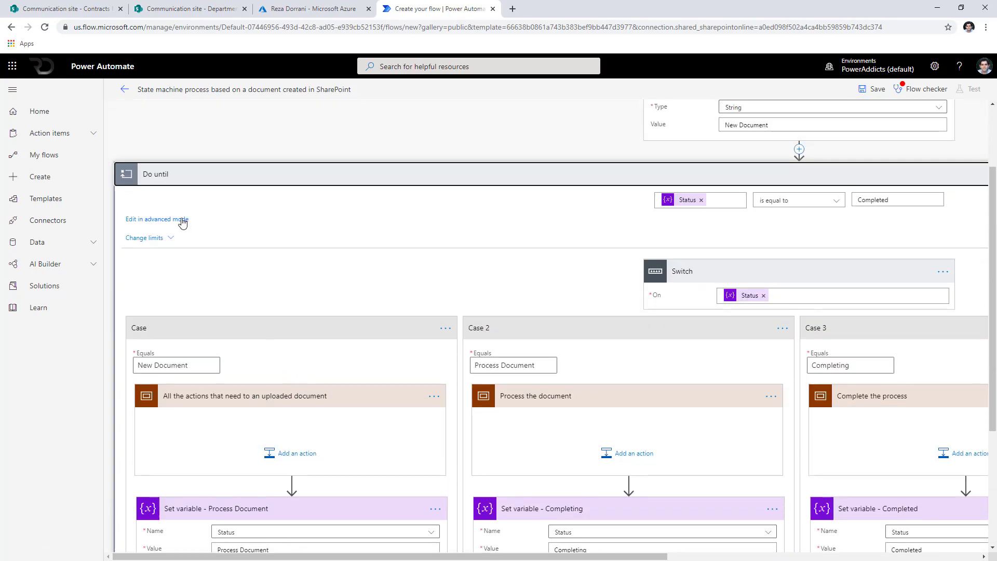
scroll(311, 408, down, 3)
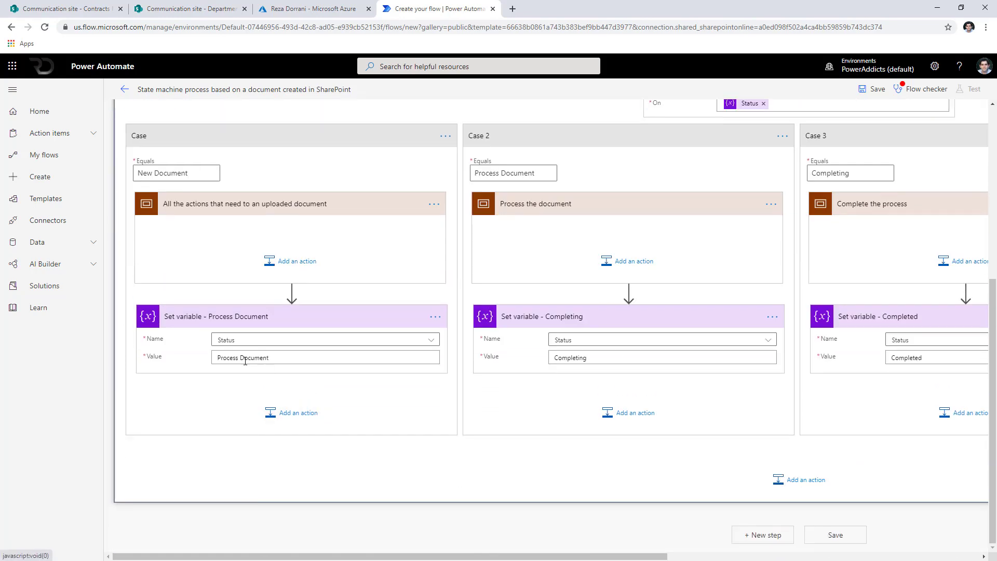
scroll(507, 367, up, 3)
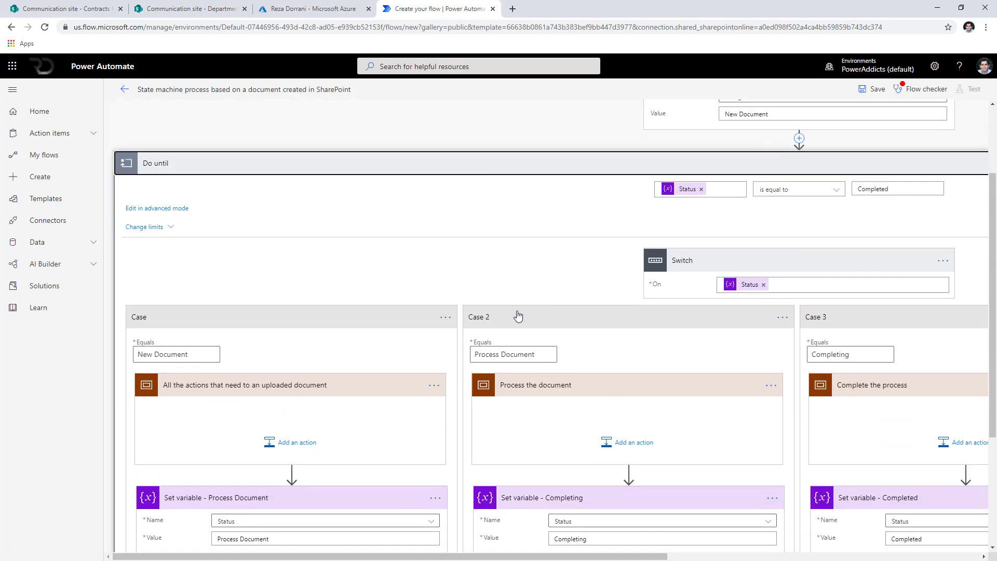
scroll(529, 372, down, 1)
scroll(530, 372, down, 1)
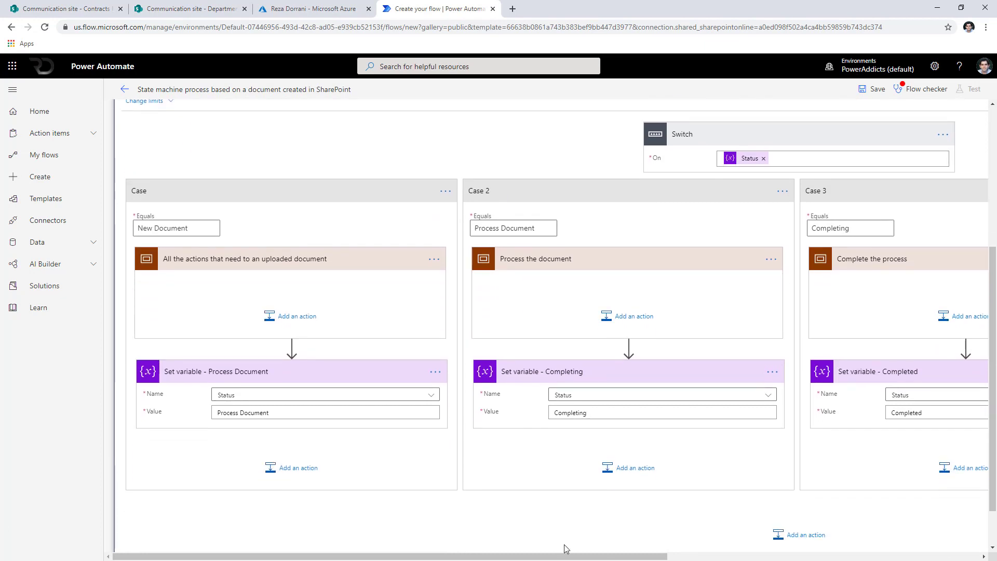
drag(564, 556, 733, 556)
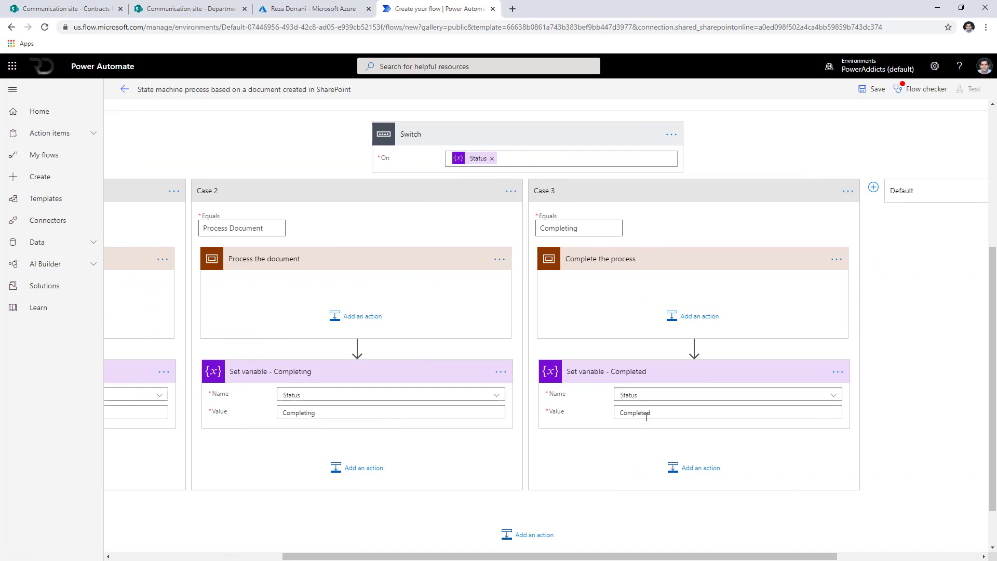
scroll(623, 400, up, 3)
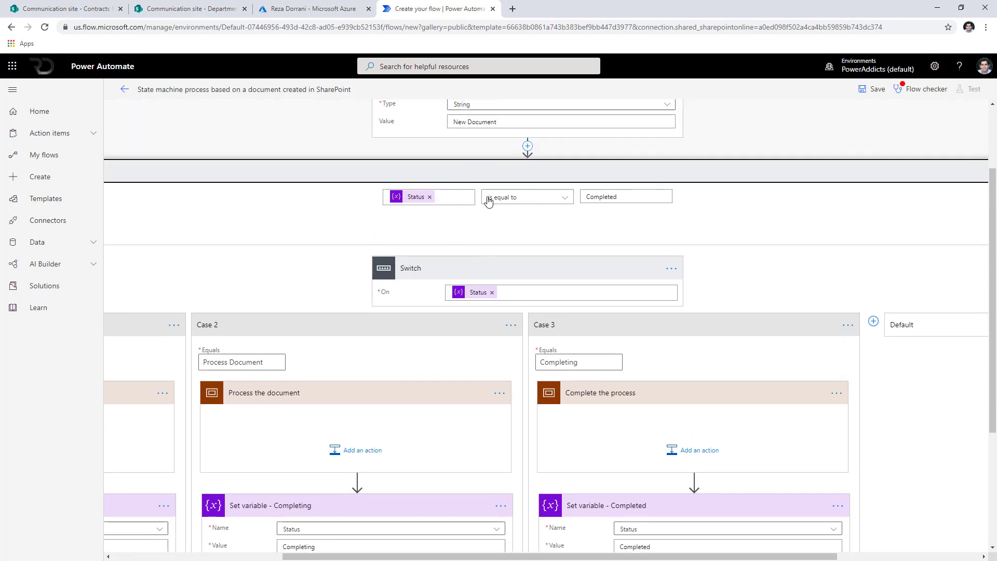
scroll(347, 189, down, 4)
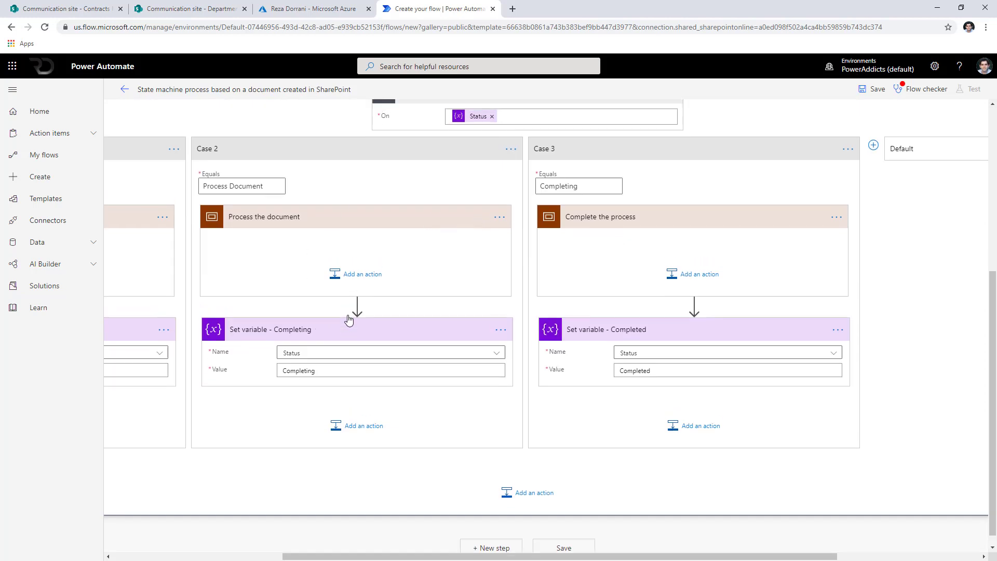
scroll(585, 173, up, 3)
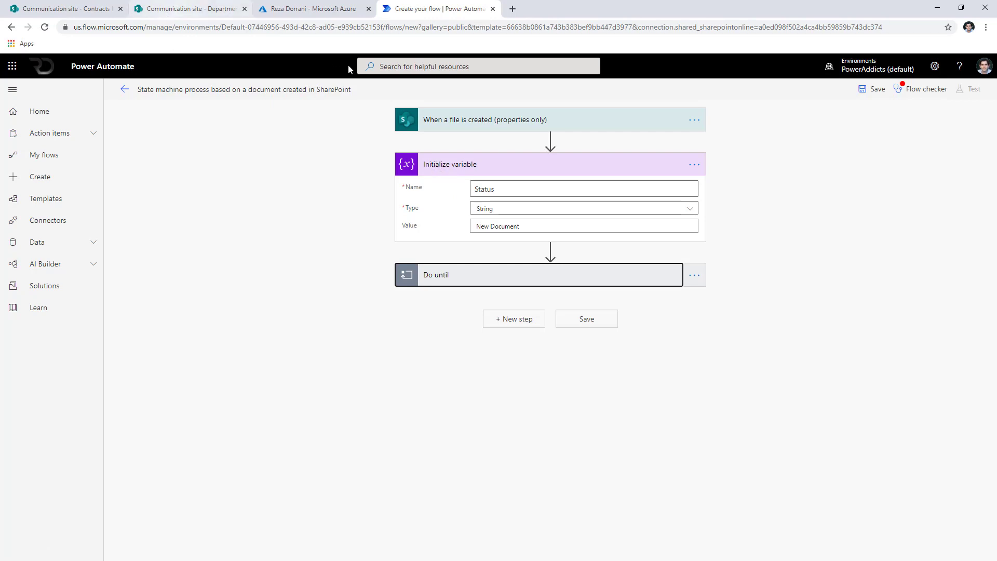
Set the trigger to the Communication site's Contracts Management library and the Status variable's initial value to Pending Department Review.
click(98, 9)
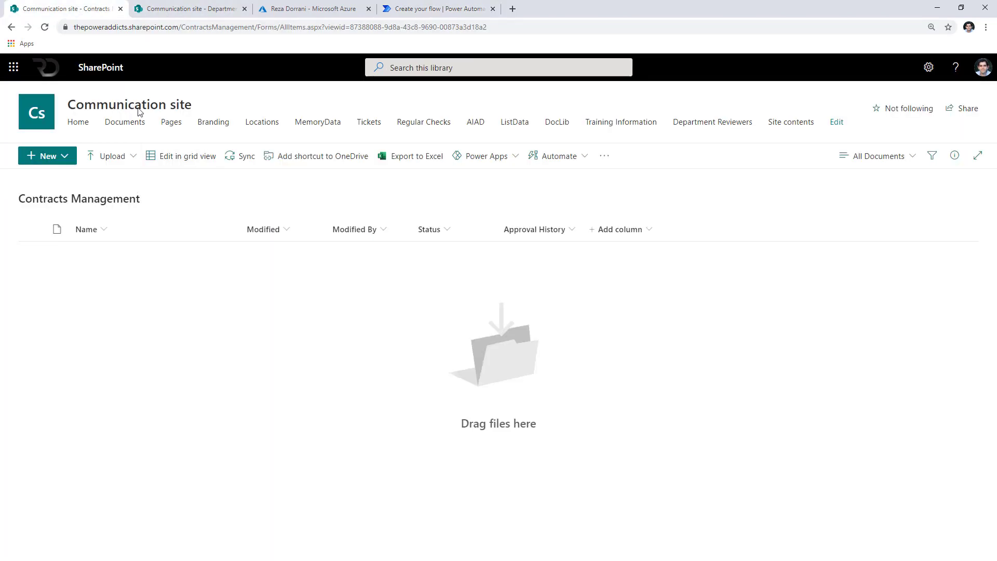
click(403, 8)
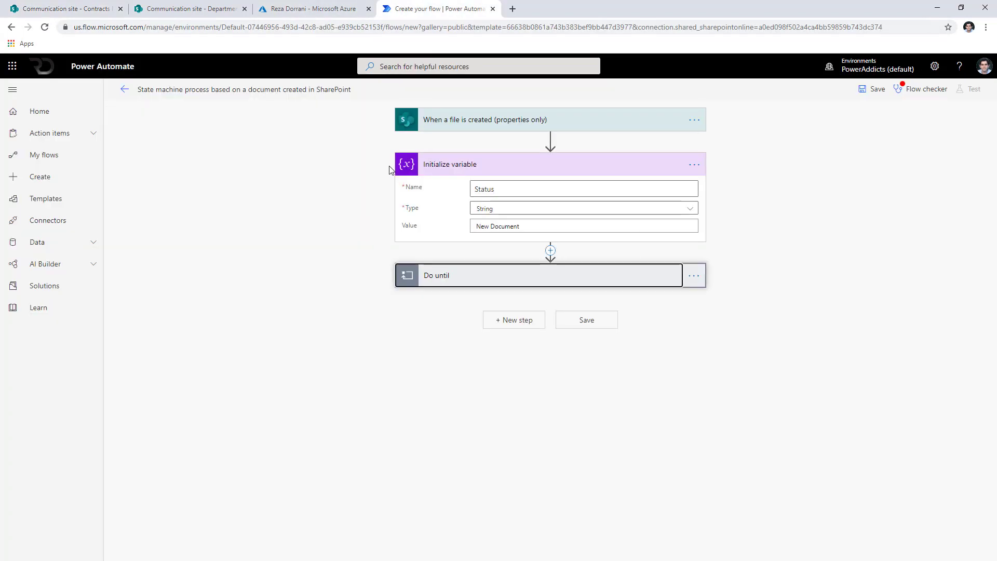
click(480, 122)
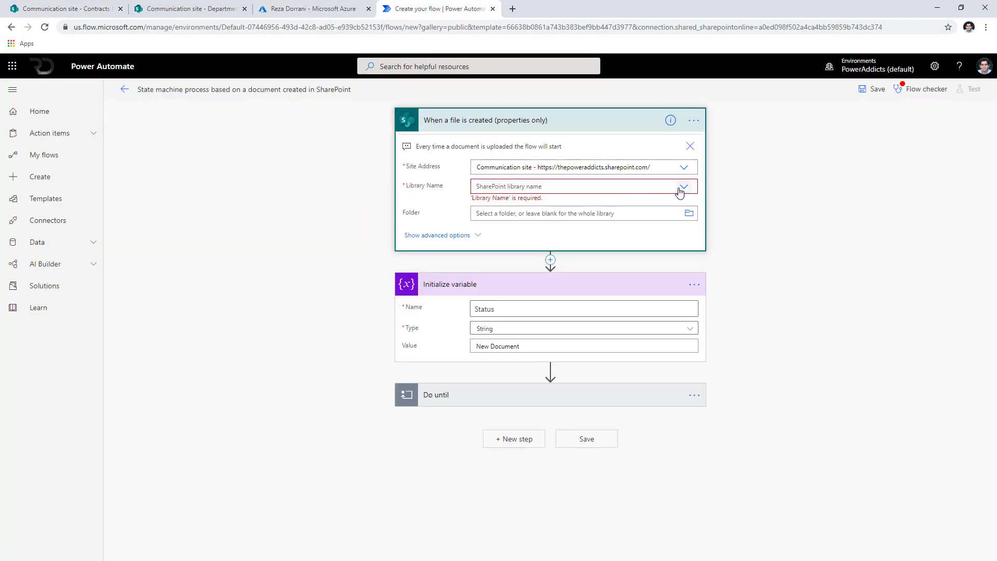
click(680, 187)
click(550, 208)
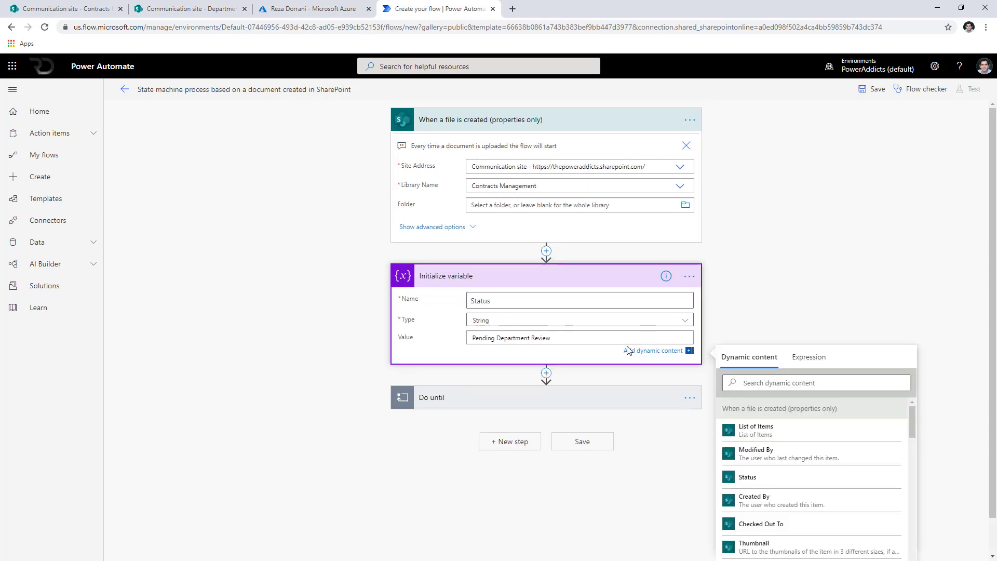
click(644, 350)
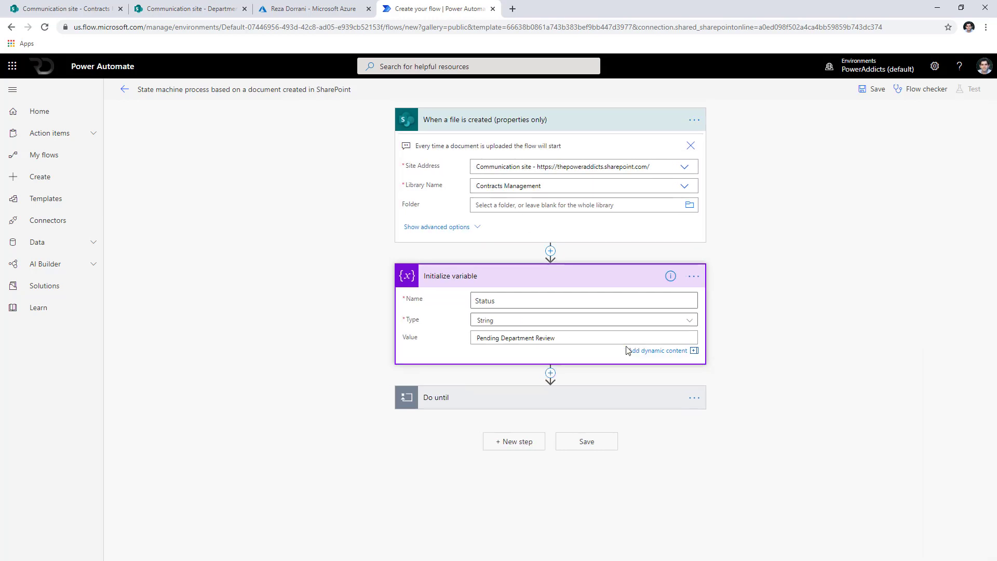
Copy the Status variable's initial value, Pending Department Review, into the Equals value of the Switch's first case.
drag(590, 340, 410, 342)
key(ctrl+c)
click(441, 404)
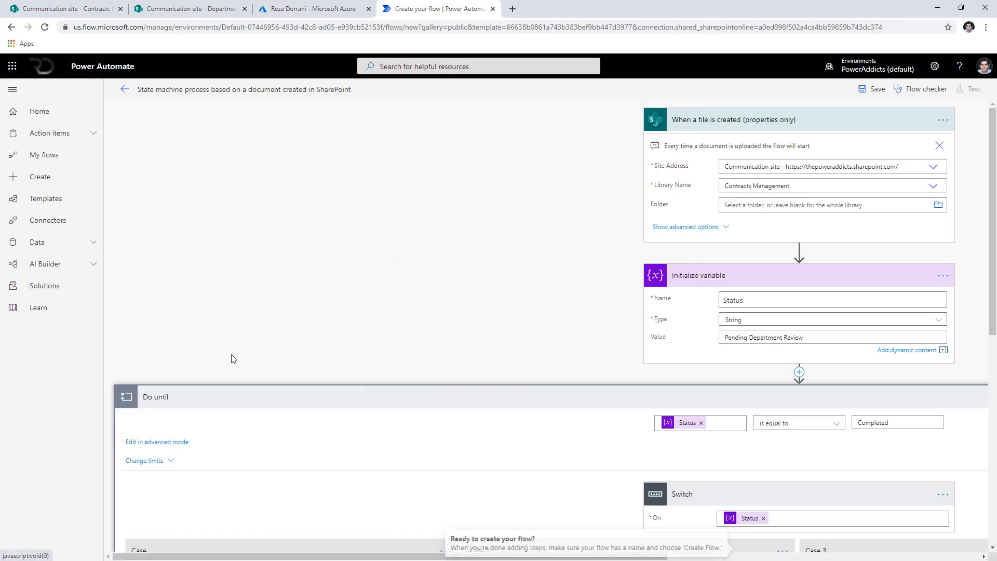
scroll(216, 389, down, 6)
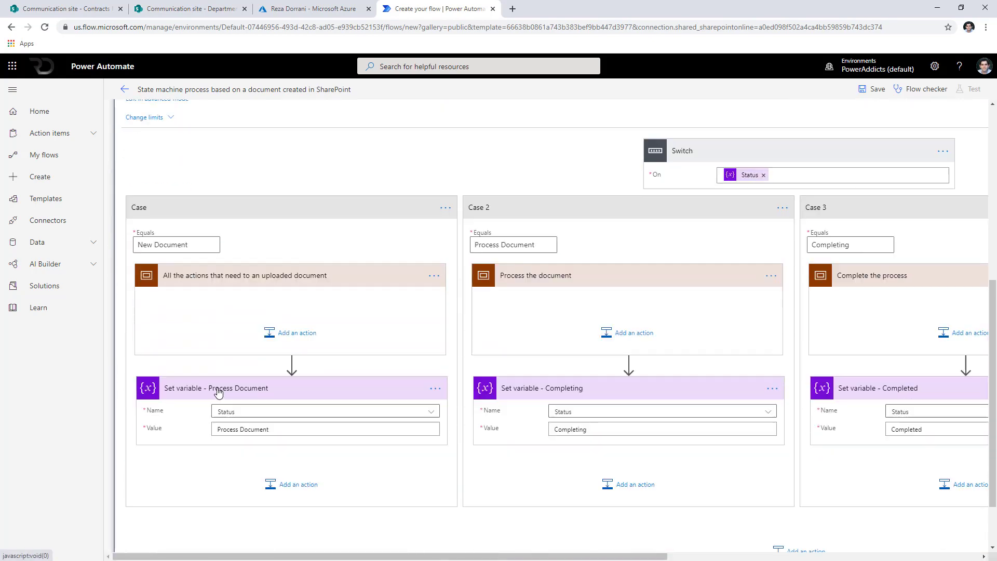
triple_click(209, 180)
key(ctrl+v)
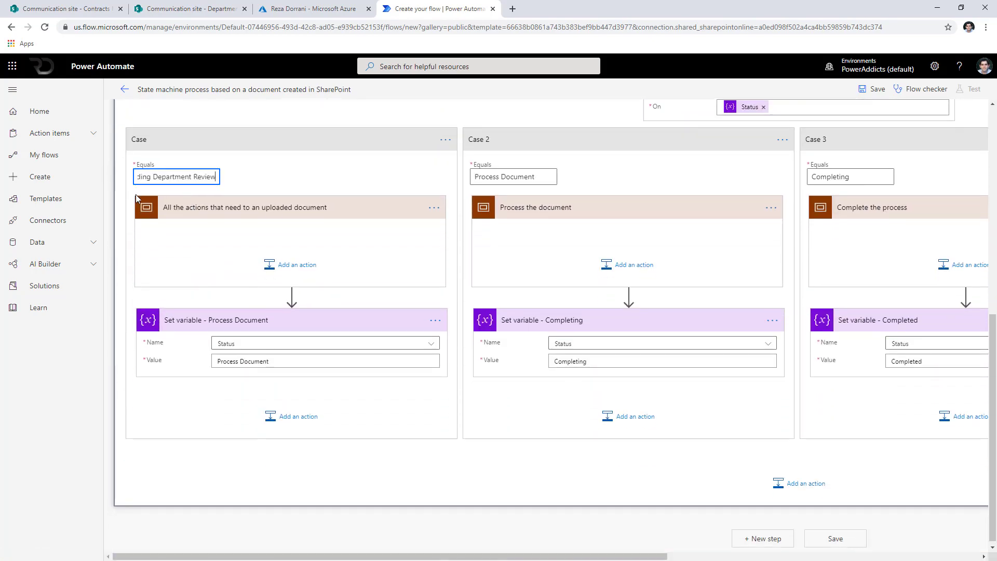
click(278, 176)
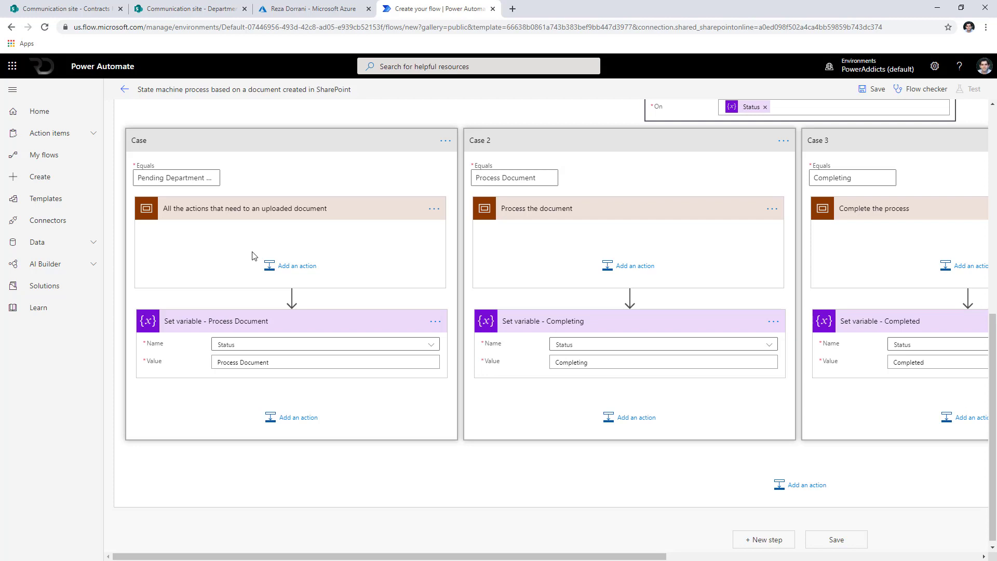
Add a SharePoint Update file properties action inside the first case's scope, targeting the Communication site's Contracts Management library.
click(271, 290)
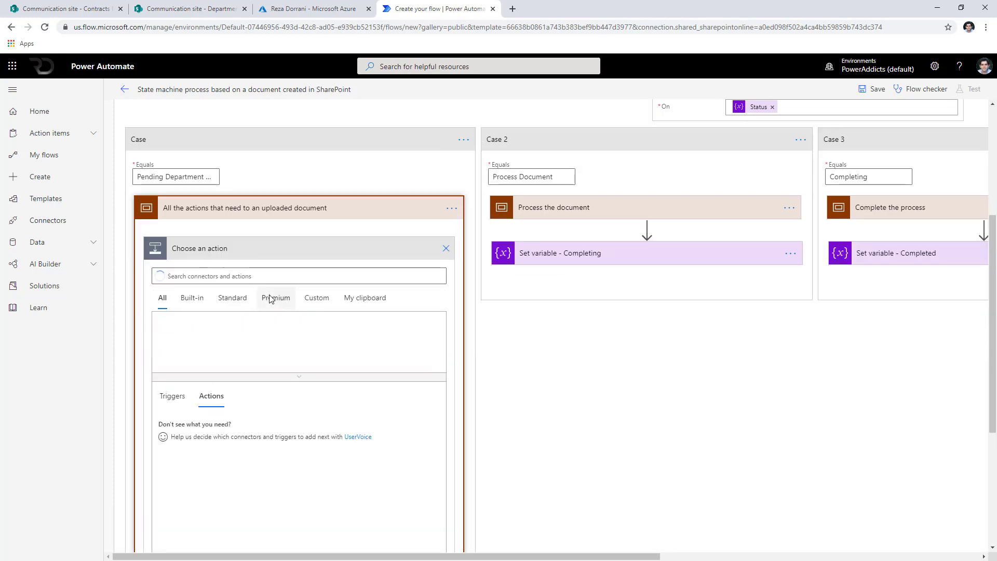
text(update )
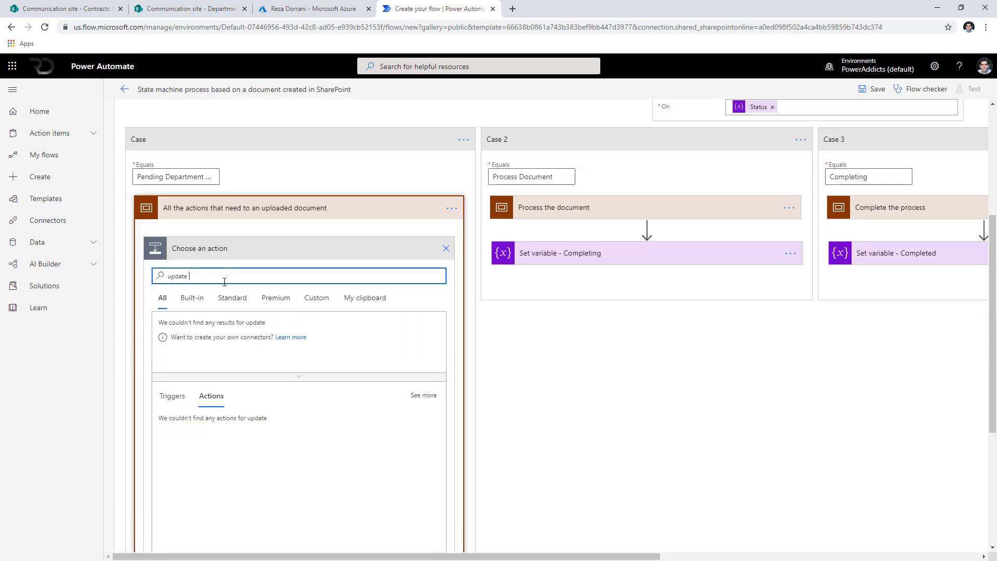
text(file prop)
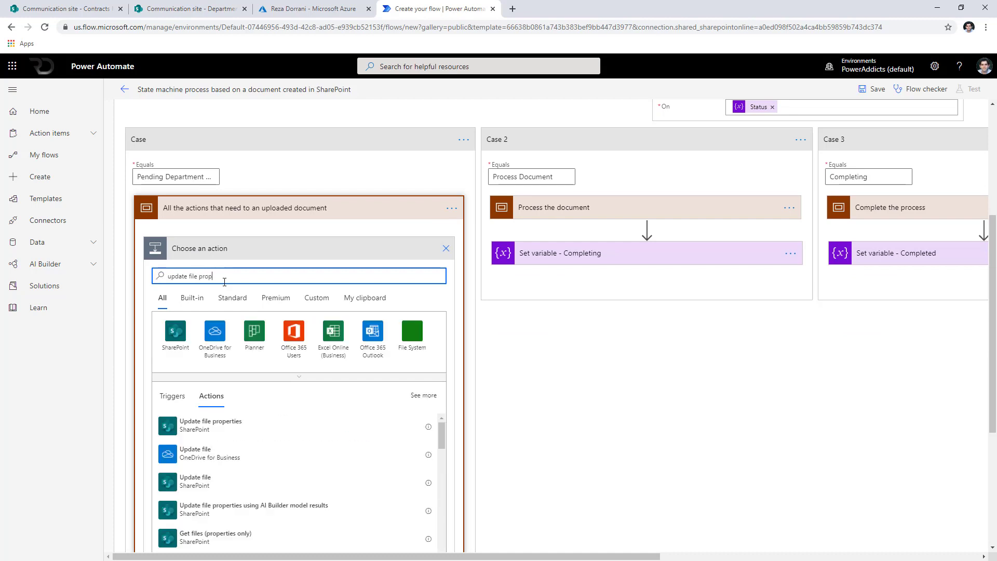
click(254, 426)
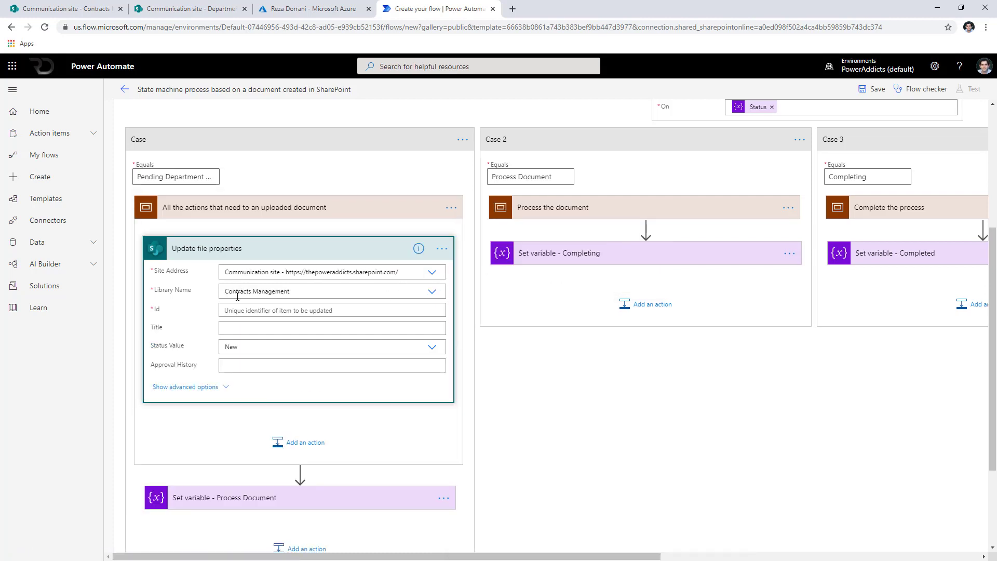
Set the Update file properties action's Id to the trigger's ID and its Status Value to Pending Department Review.
click(243, 308)
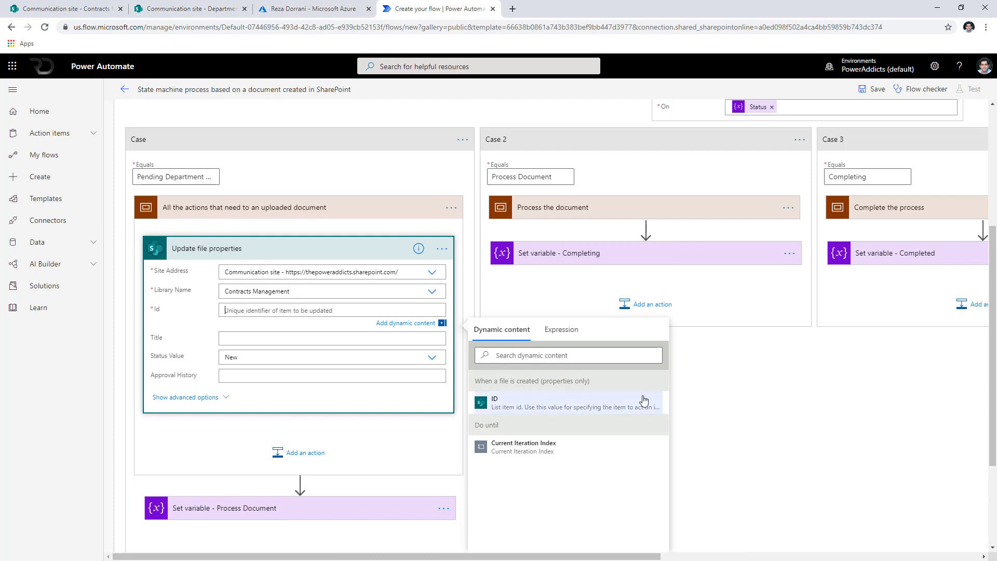
click(520, 408)
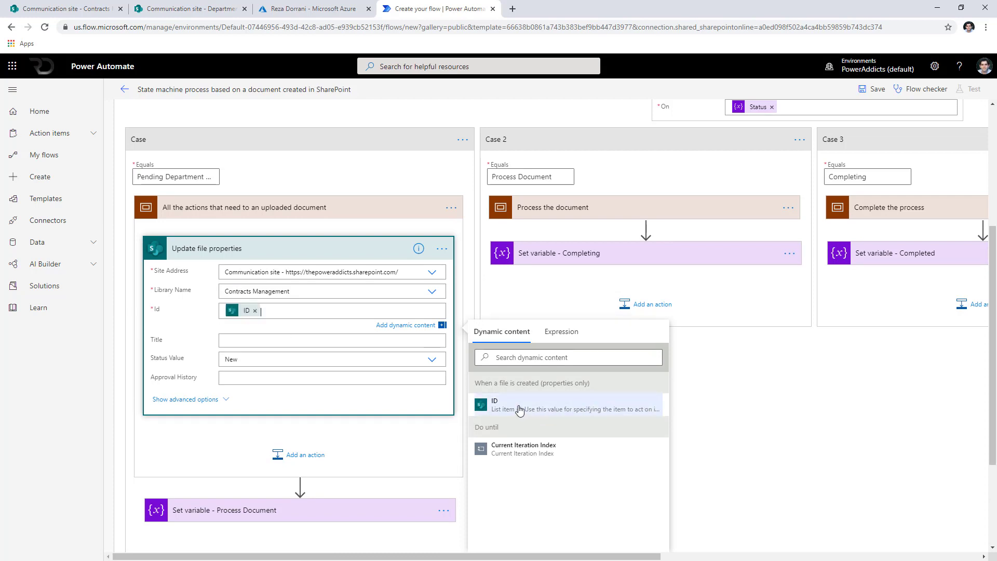
click(431, 361)
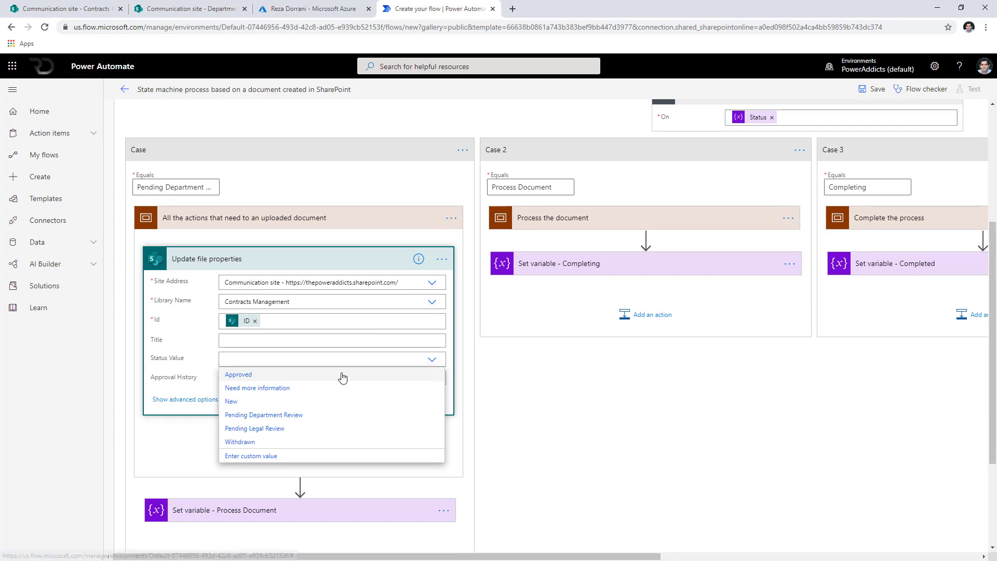
click(274, 417)
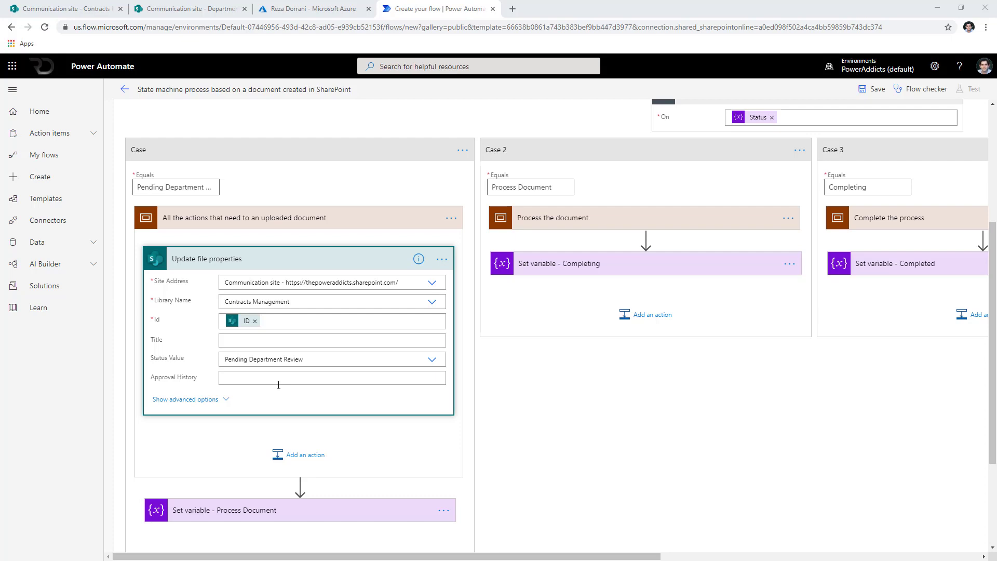
Fill the action's Approval History with "📝 Approval Started By" followed by the trigger's Created By DisplayName.
click(279, 385)
text(Approval Started By)
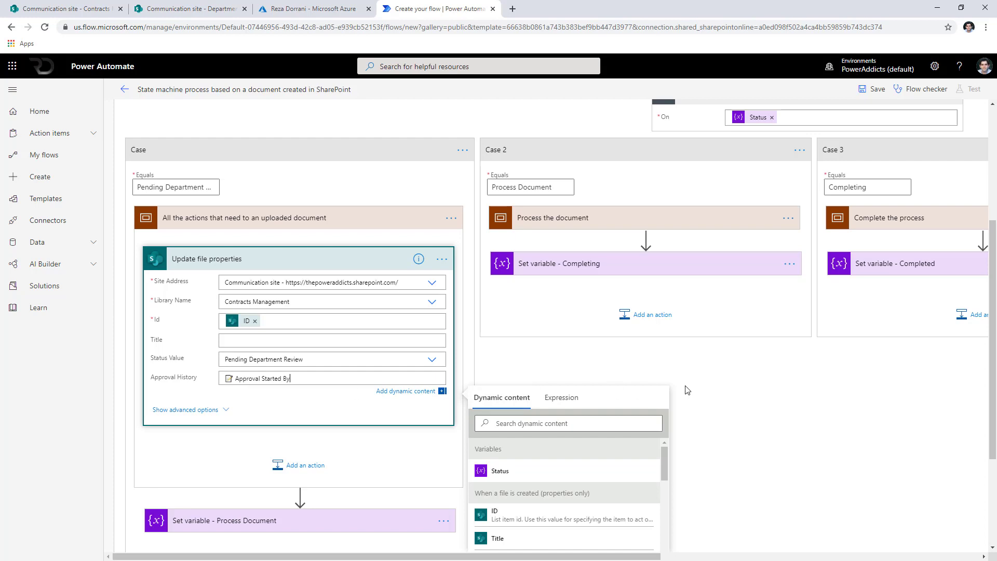
scroll(626, 419, down, 3)
click(517, 295)
text(created)
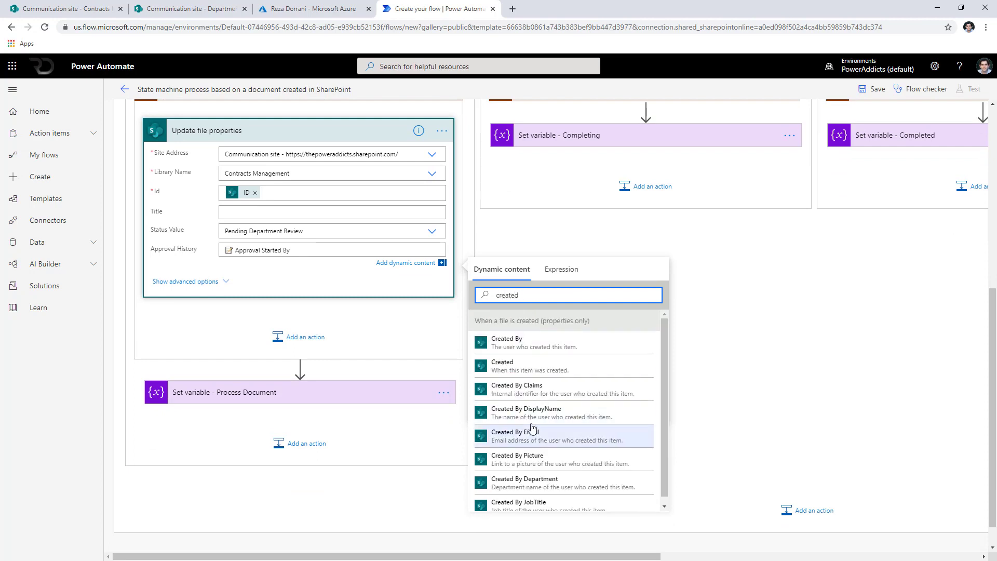
click(552, 417)
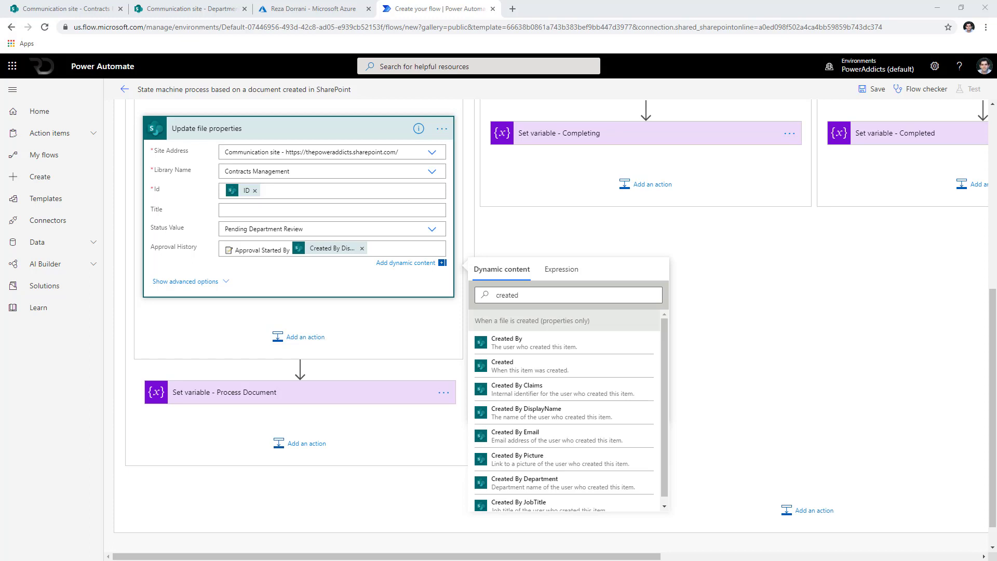
Append to Approval History, in parentheses, a convertFromUtc expression of the trigger's Created time using 'Central Standard Time' and 'M/dd/yyyy h:mm tt'.
click(387, 247)
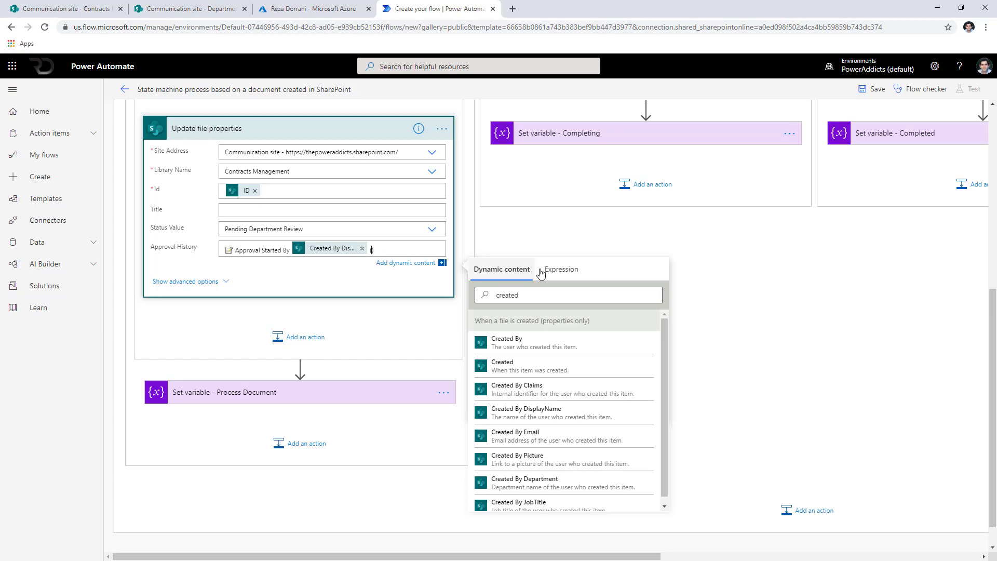
click(562, 269)
text(convert)
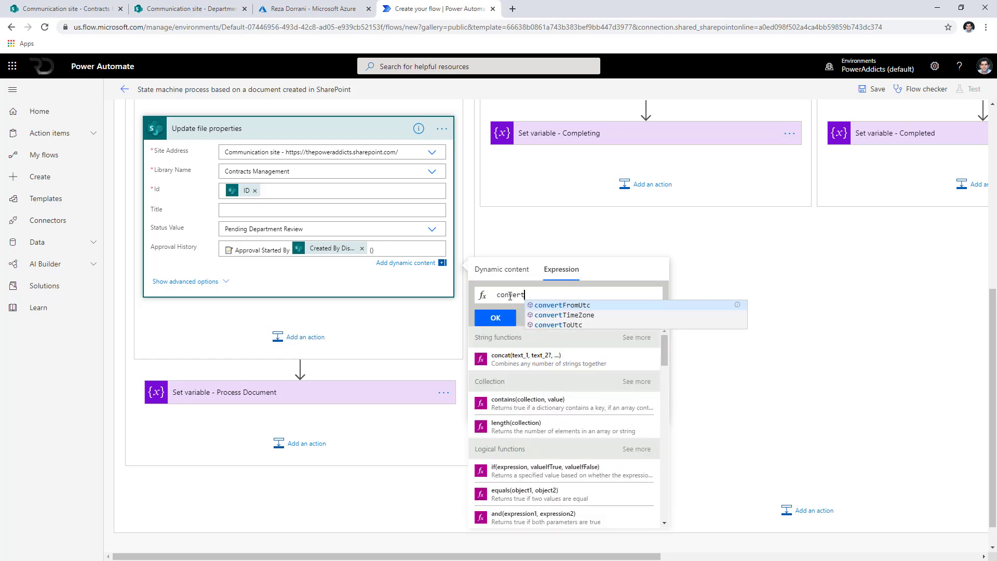
text(FromUtc()
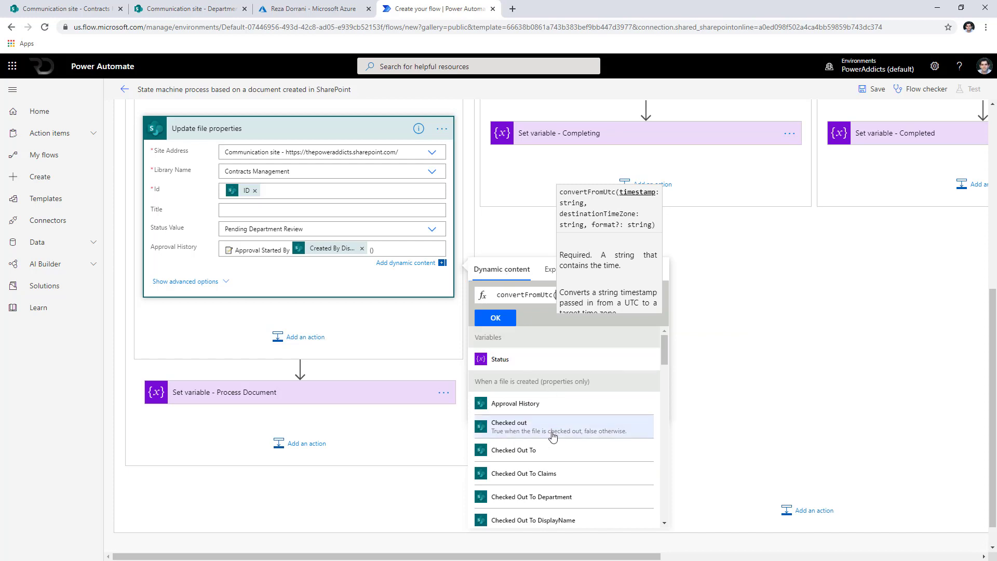
scroll(552, 445, down, 5)
scroll(551, 444, down, 2)
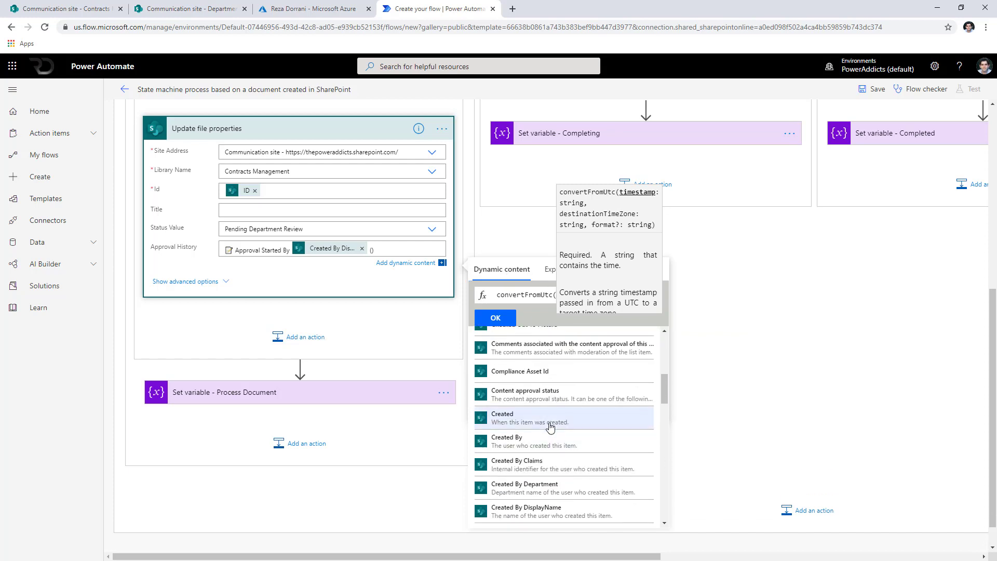
click(550, 426)
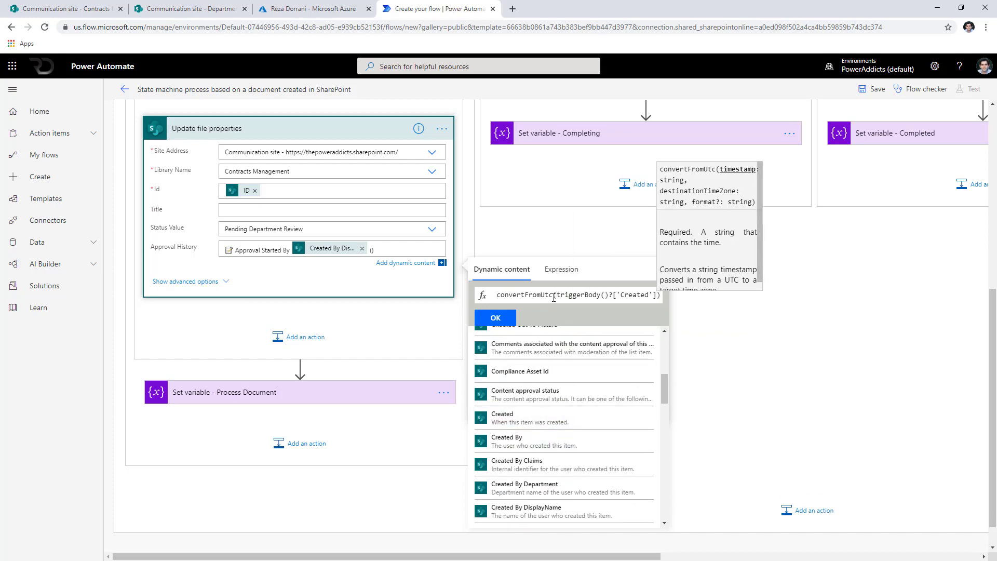
key(End)
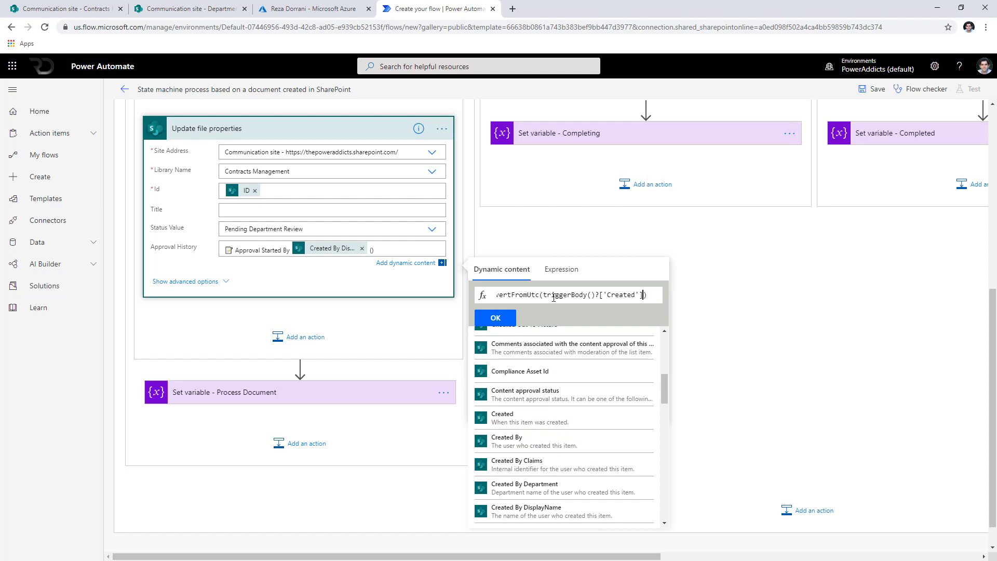
text(,'Central Standard Time',)
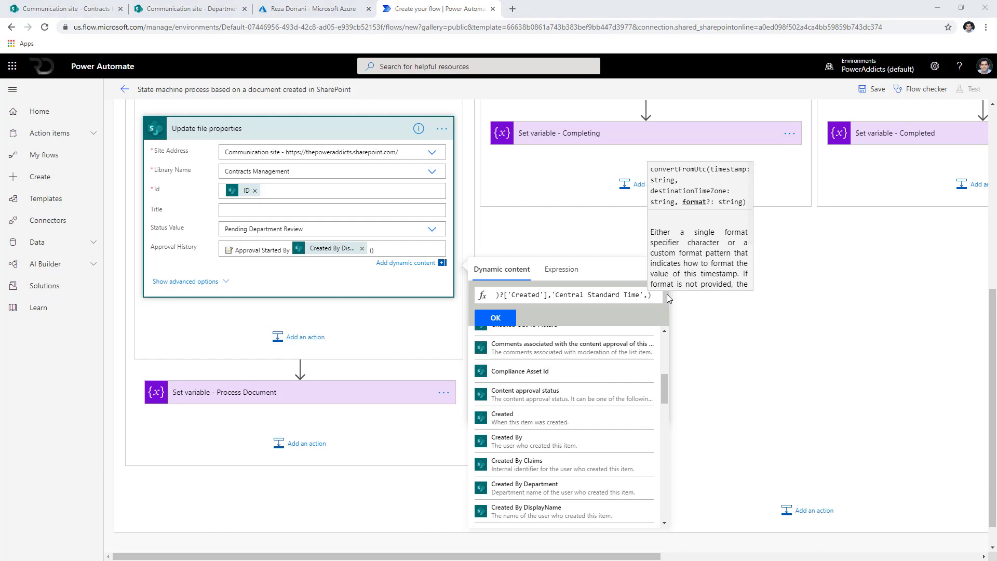
text('M/dd/yyyy h:mm tt'))
click(496, 318)
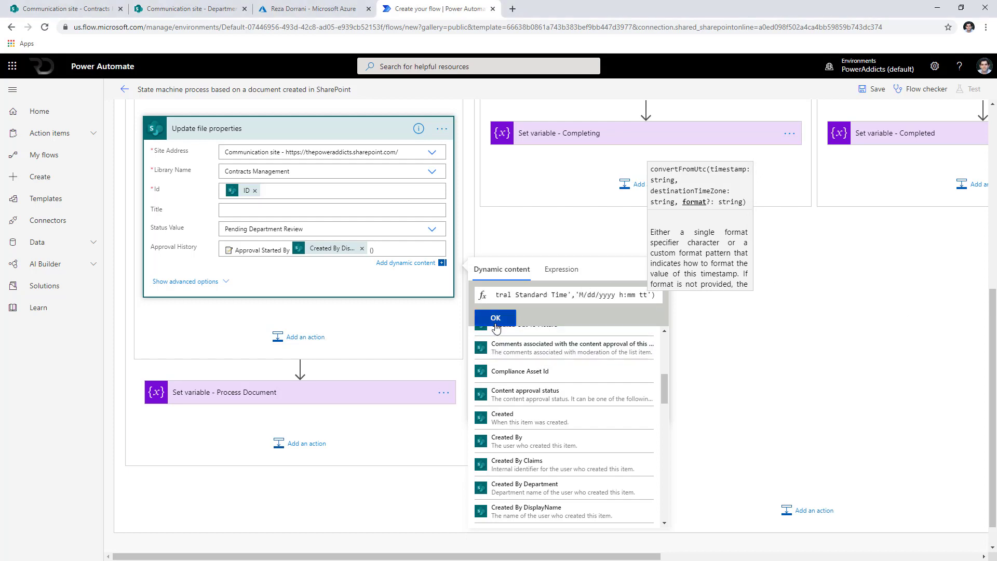
click(384, 253)
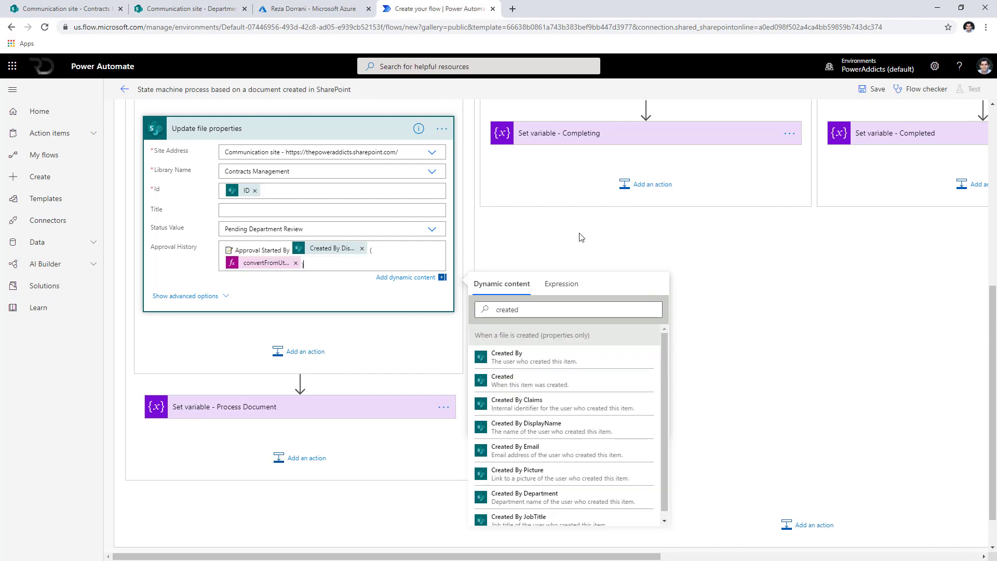
click(283, 274)
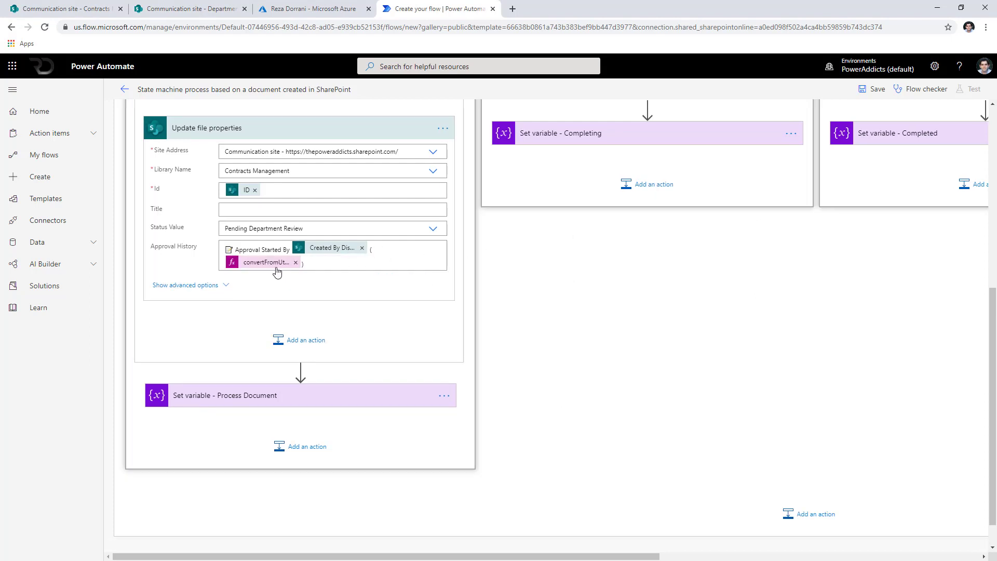
Switch to the SharePoint department reviewers list and look over its entries.
scroll(273, 267, up, 2)
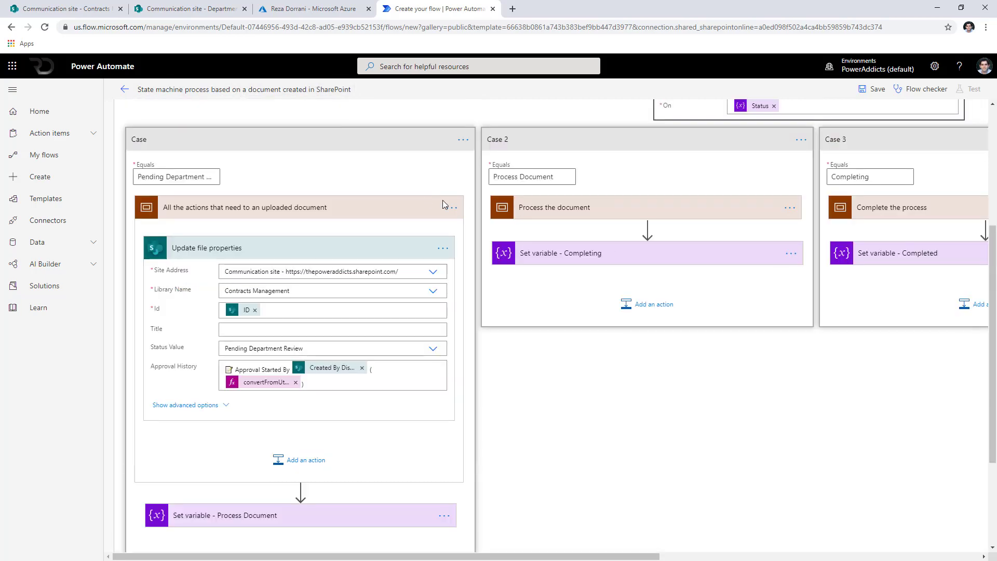
scroll(450, 237, up, 2)
scroll(450, 239, up, 1)
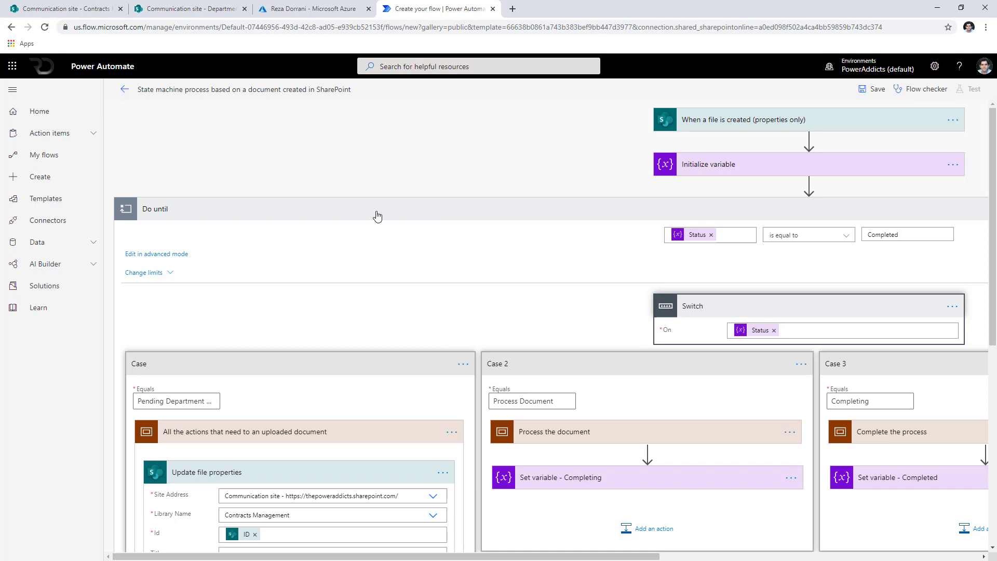
click(196, 13)
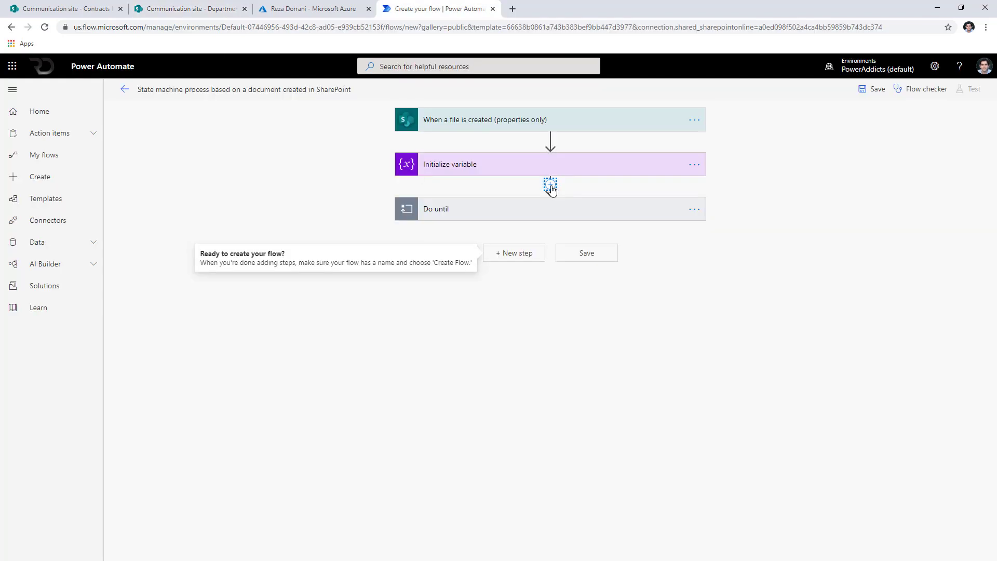
Insert an Office 365 Users Get user profile (V2) action between Initialize variable and the Do until loop.
click(546, 186)
click(549, 198)
text(office 365 users)
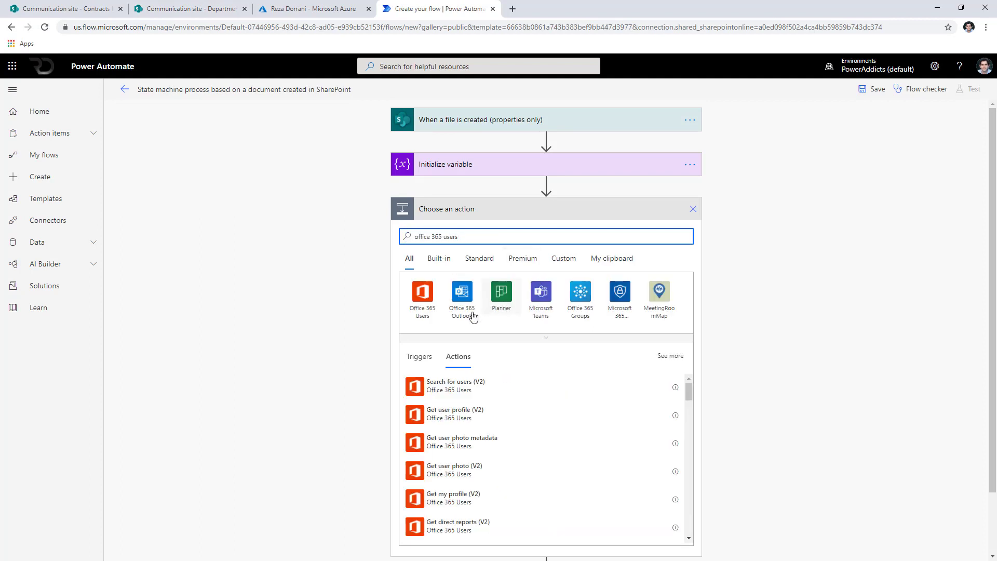
click(466, 417)
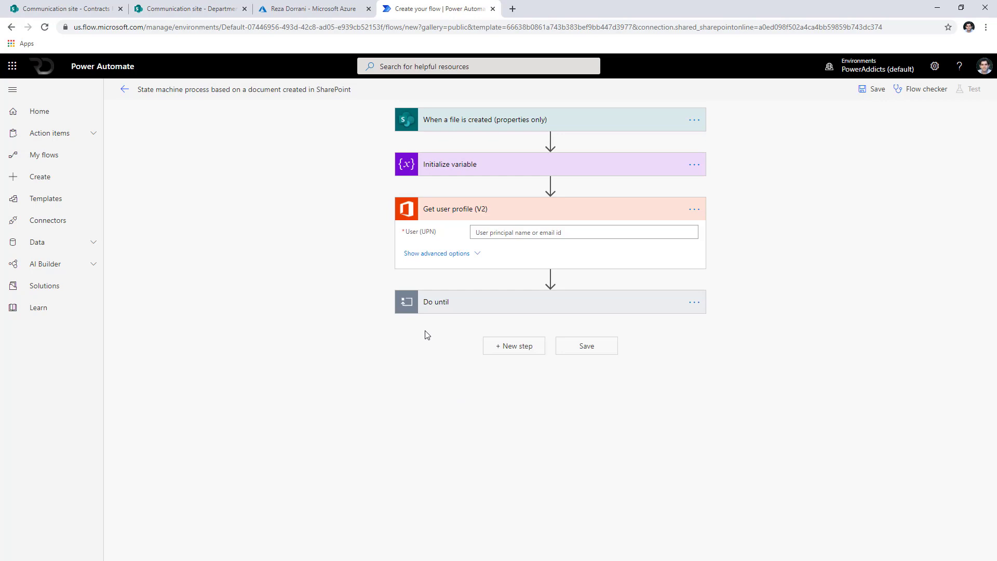
Set the Get user profile (V2) action's User (UPN) to the trigger's Created By Email.
click(491, 236)
click(793, 280)
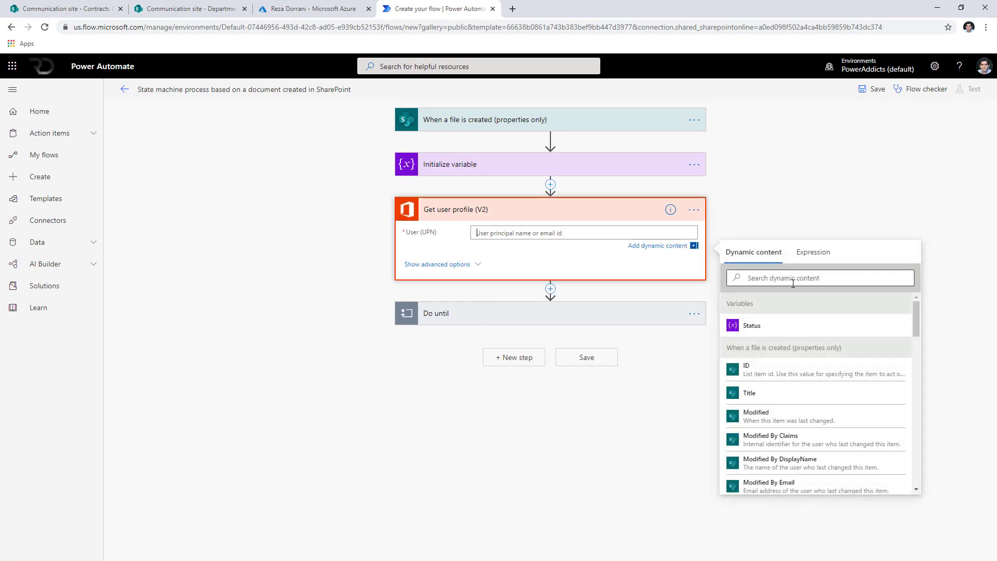
text(created by)
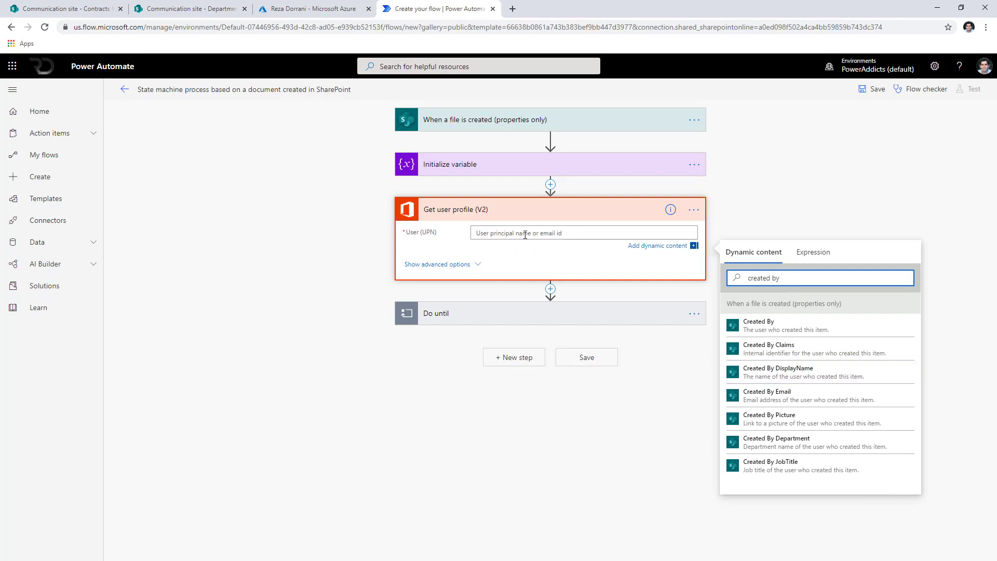
click(778, 399)
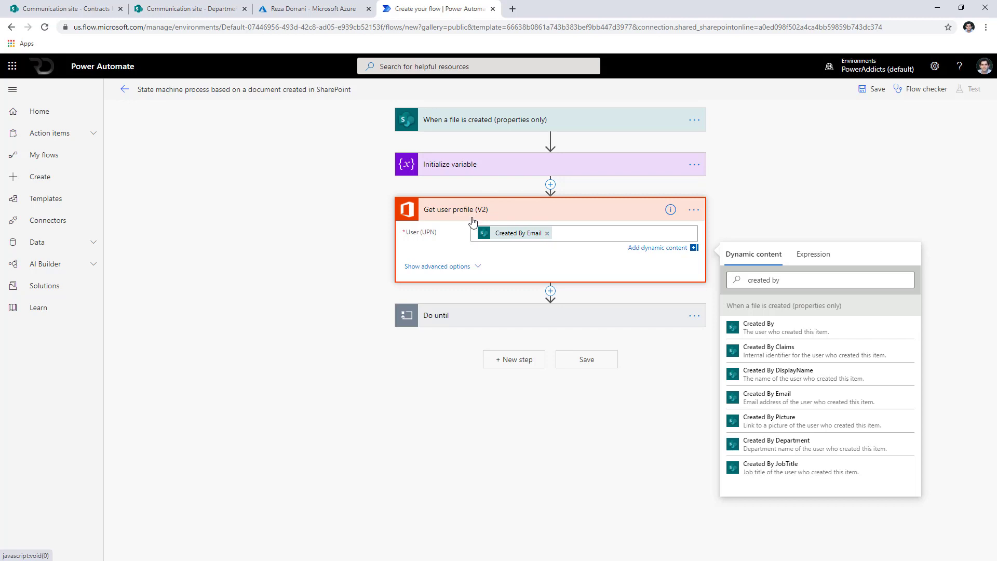
Insert a SharePoint Get items action before the Do until loop, reading the Department Reviewers list on the Communication site.
click(550, 291)
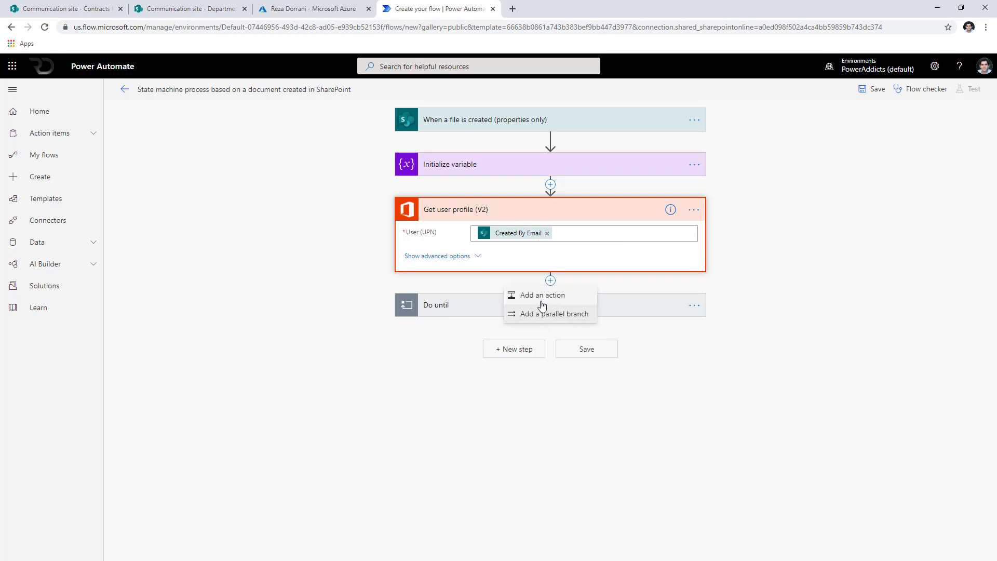
click(543, 295)
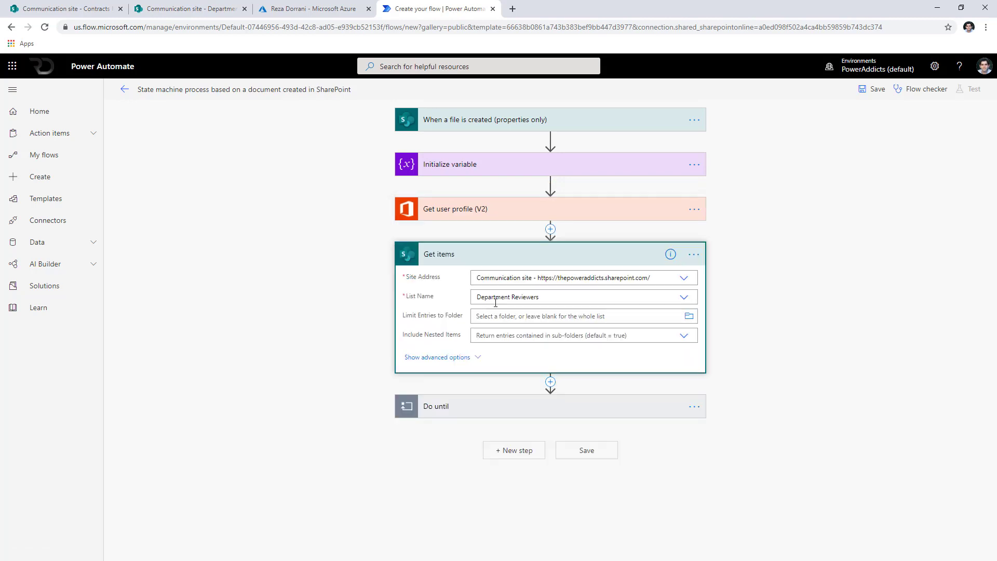
Set the Get items action's Filter Query to Title eq '', placing the user profile's Department between the quotes.
click(476, 359)
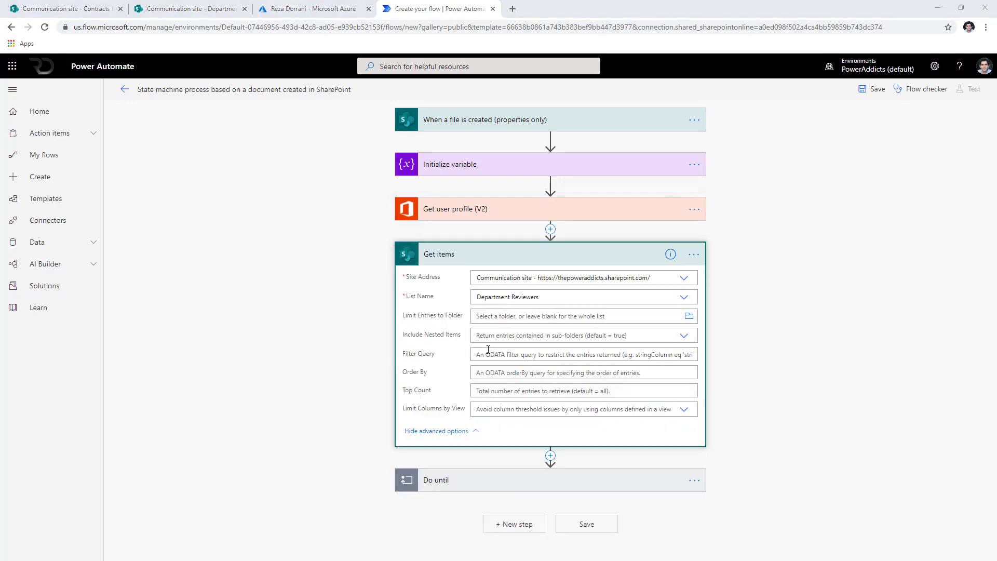
click(488, 353)
text(Ti)
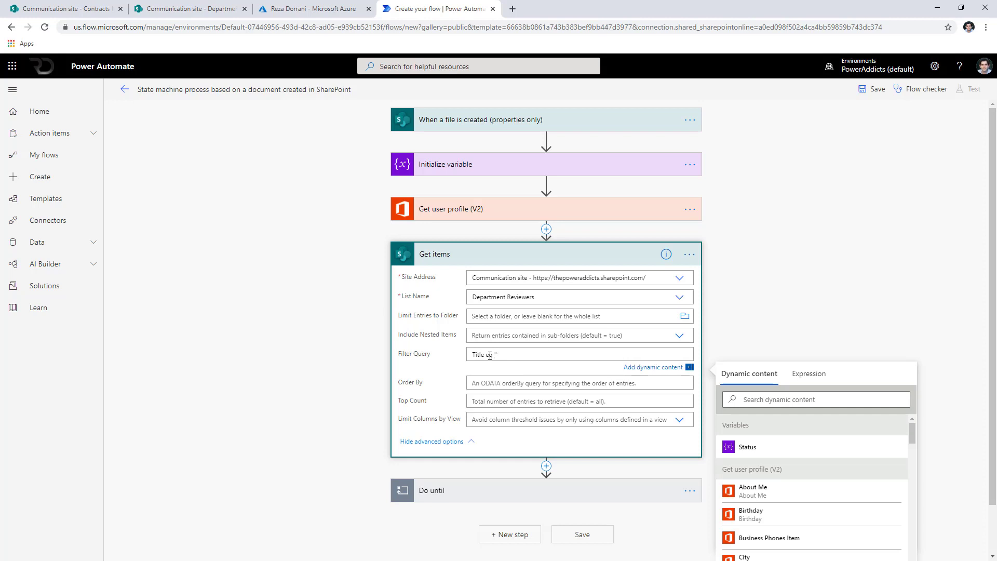
text(tle eq '')
scroll(857, 320, down, 1)
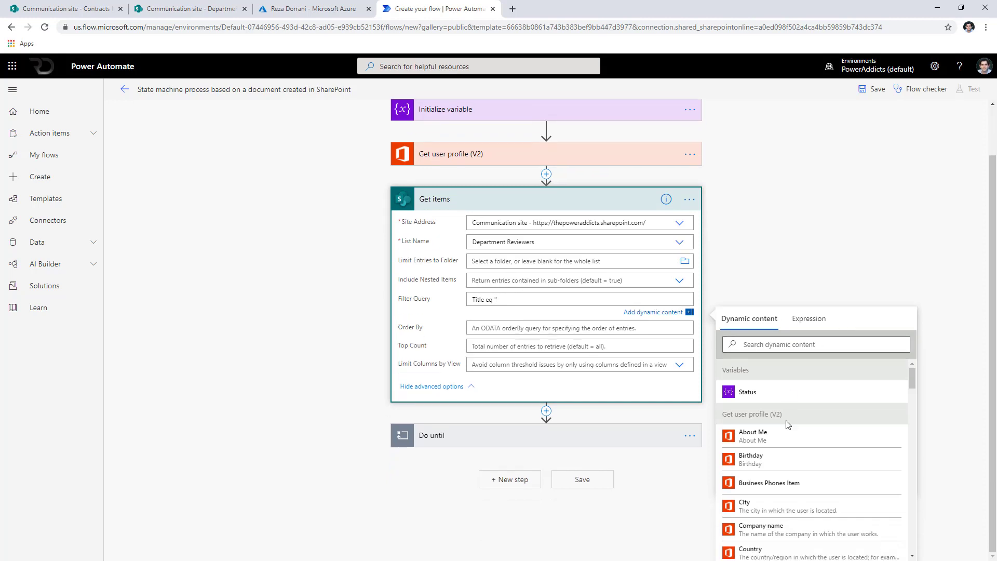
scroll(792, 457, down, 2)
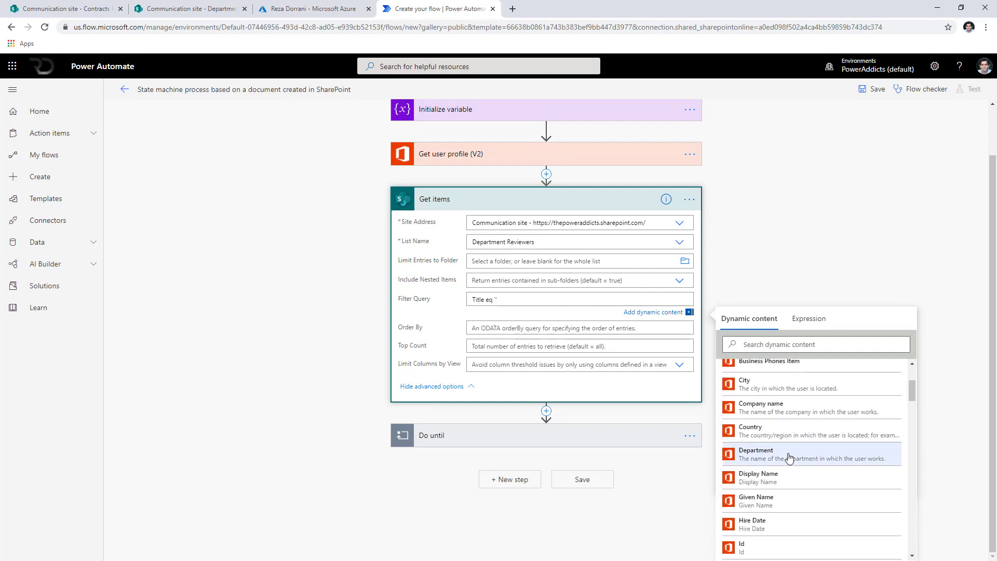
click(792, 459)
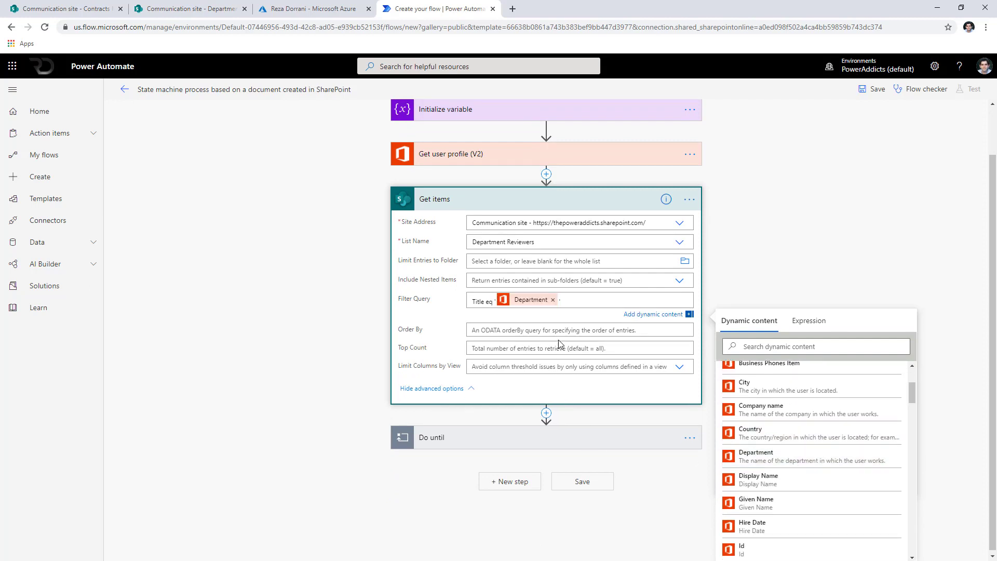
Check the reviewers assigned to each department in the SharePoint Department Reviewers list, and return to the flow in Power Automate.
click(176, 9)
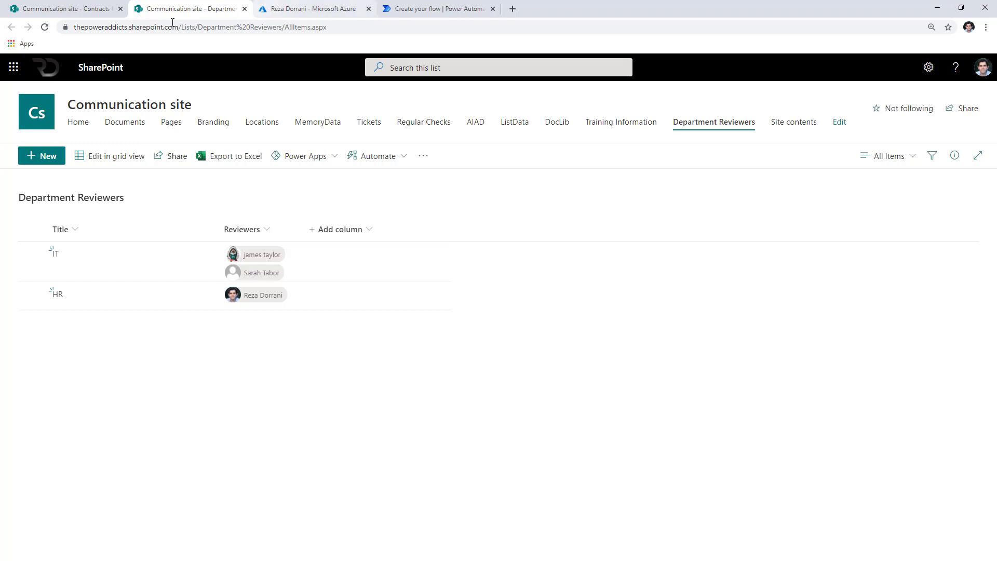
mouse_move(236, 295)
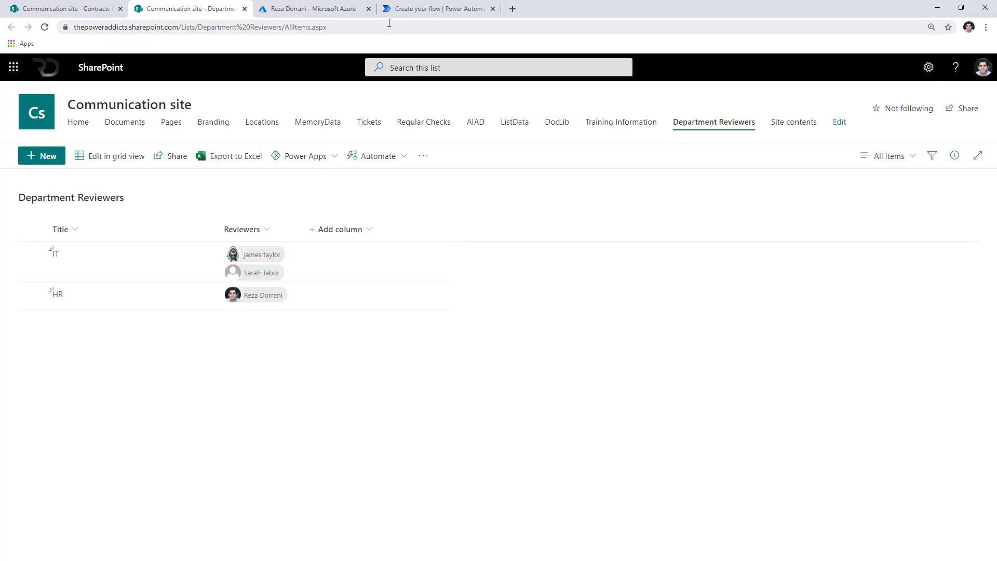
click(436, 8)
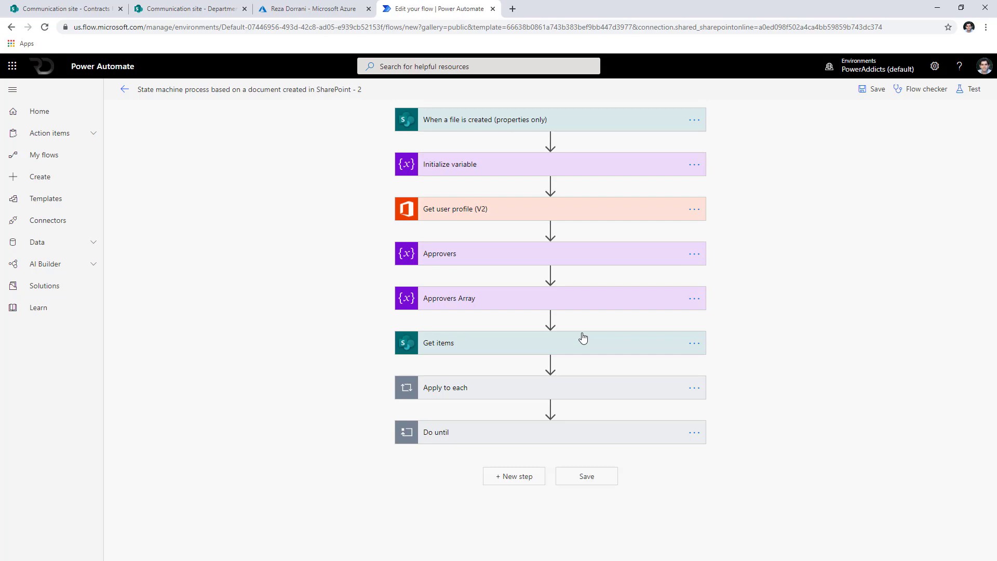
Expand the Approvers, Approvers Array and Get items actions and examine their settings, including the advanced options of Get items.
click(444, 260)
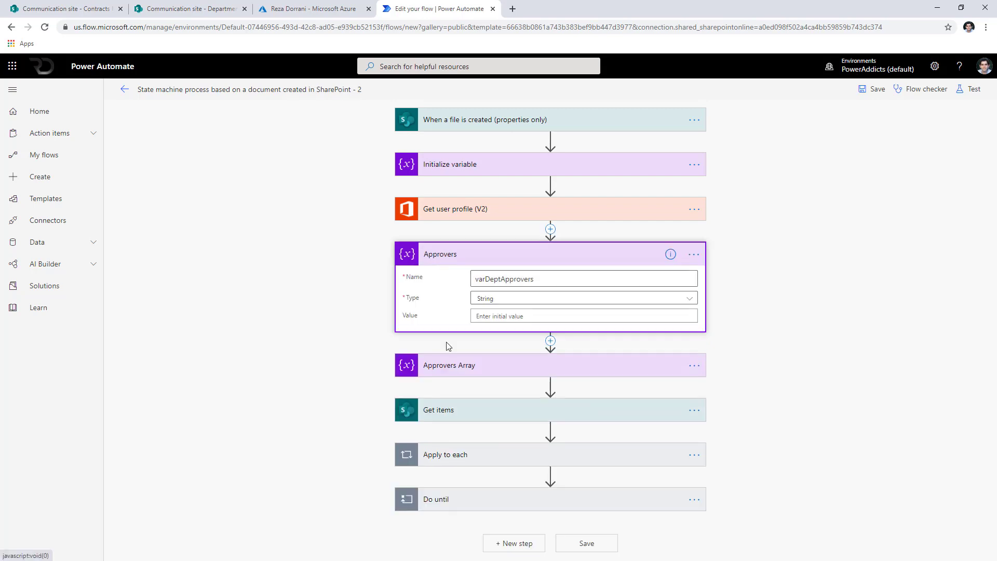
click(465, 369)
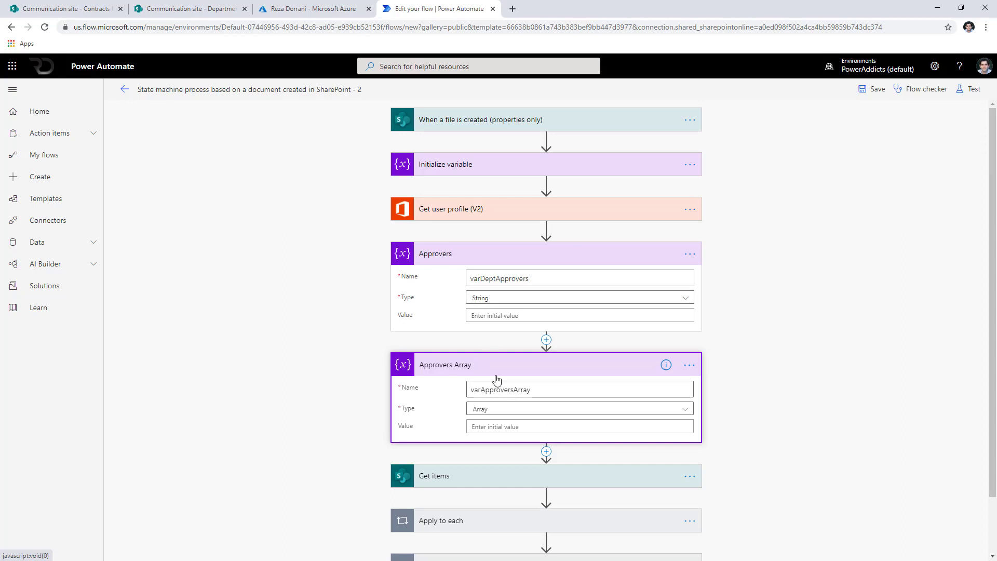
scroll(464, 412, down, 2)
click(571, 410)
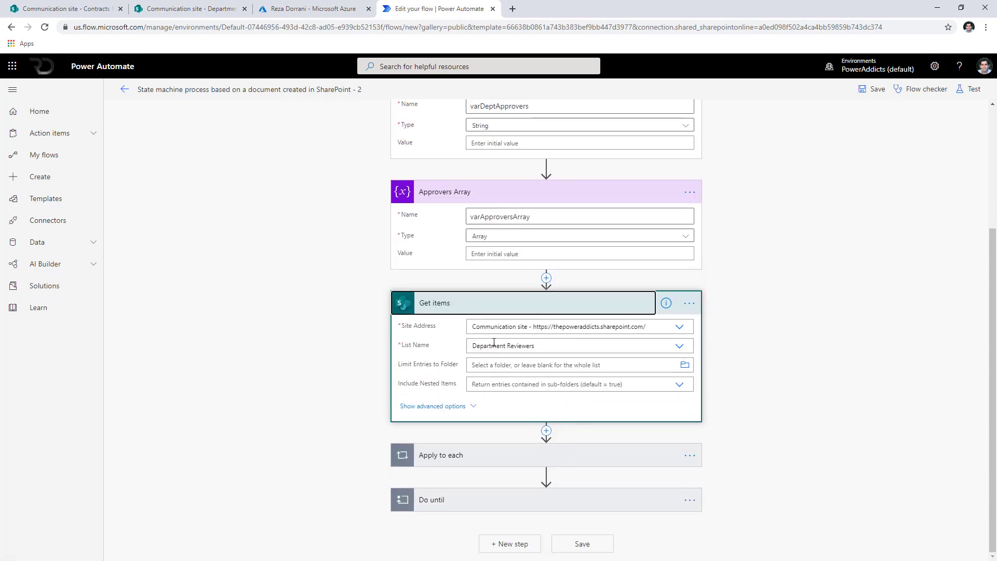
click(524, 402)
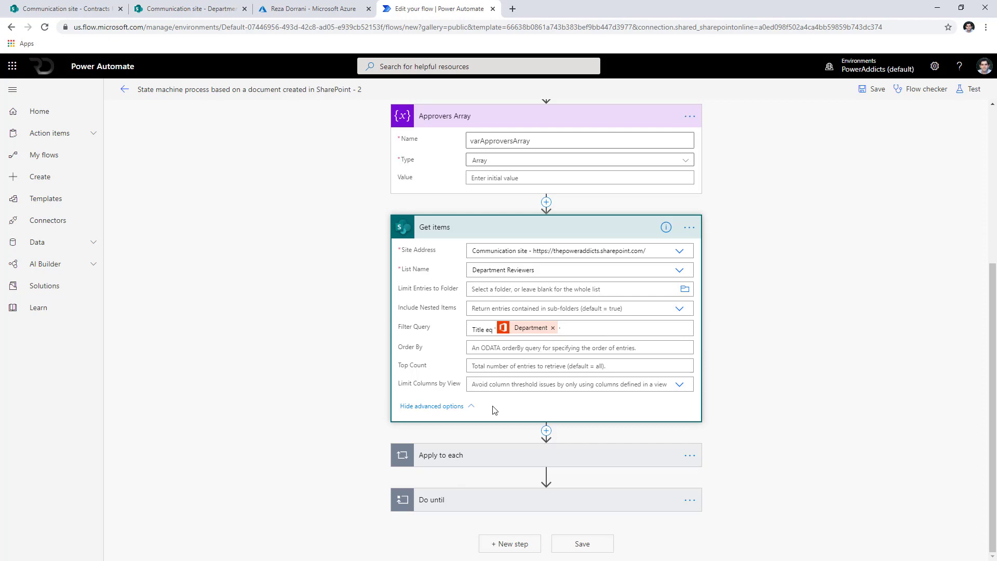
Expand the Apply to each loop and examine its nested approver loop, Join and Set variable actions.
click(467, 455)
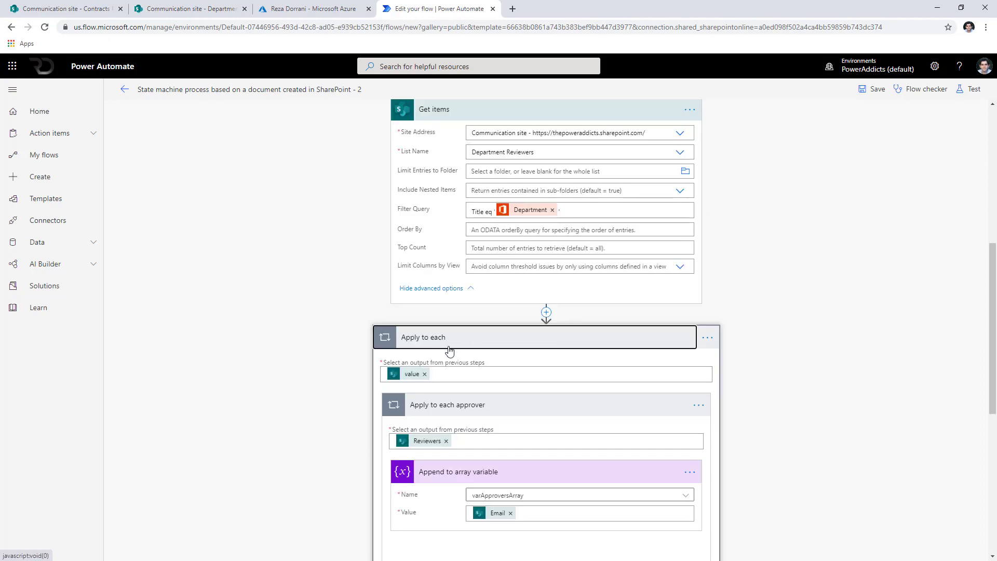
scroll(476, 414, down, 5)
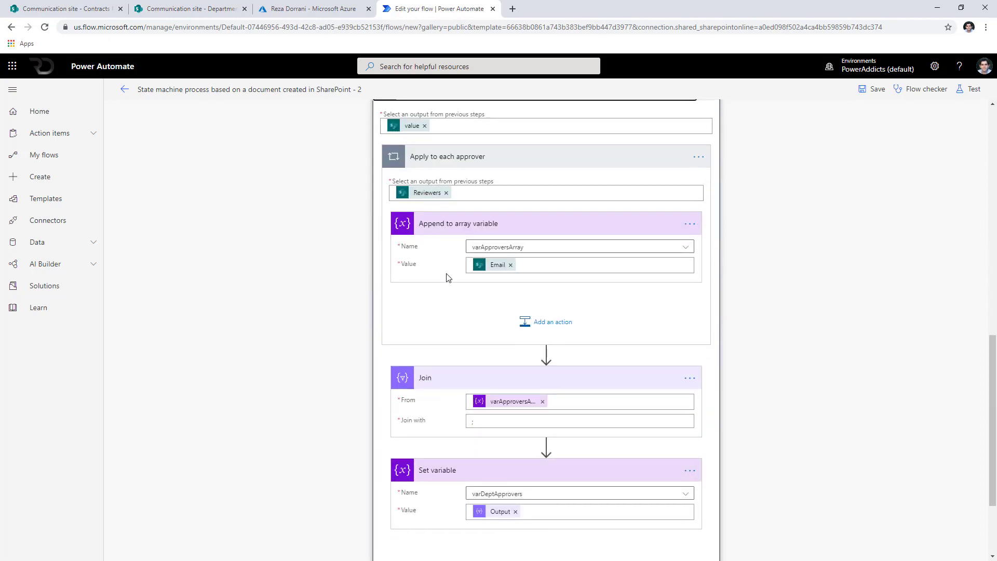
scroll(442, 218, down, 1)
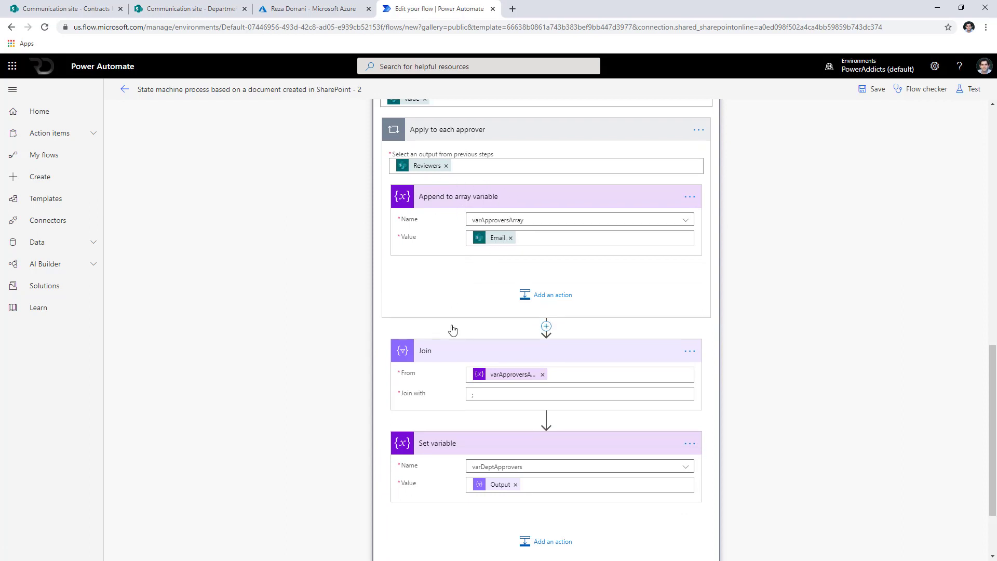
scroll(501, 249, down, 2)
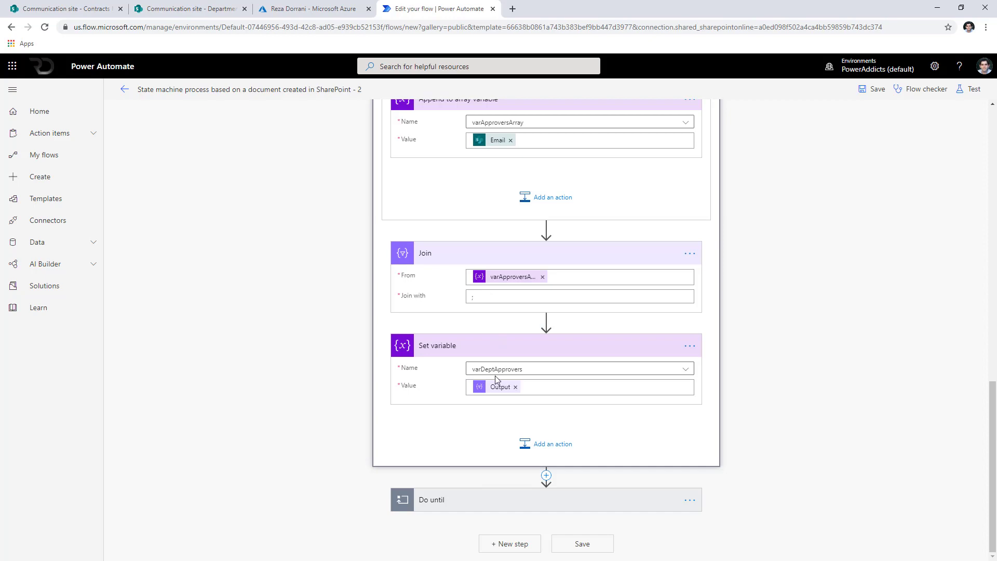
scroll(494, 382, up, 15)
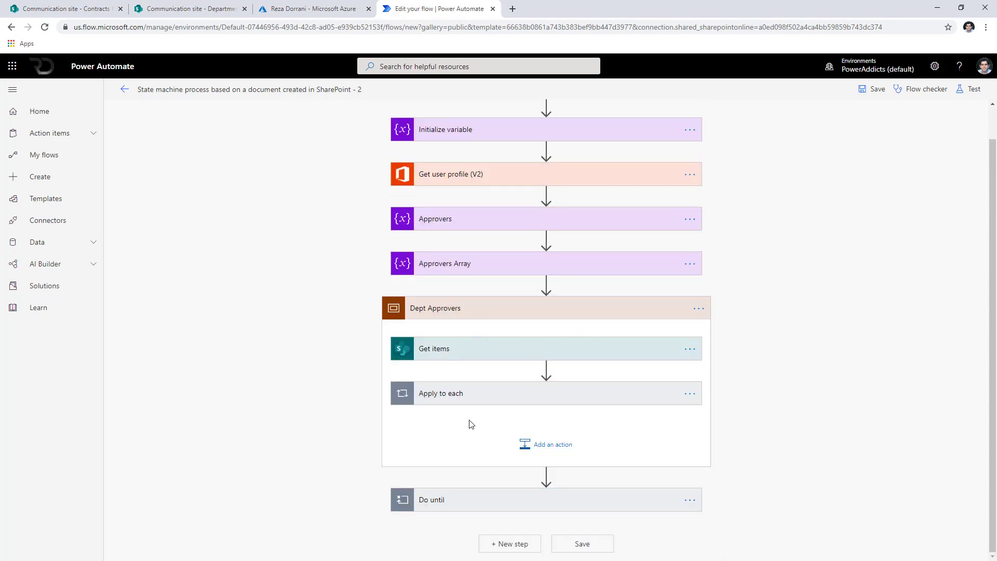
scroll(442, 316, up, 1)
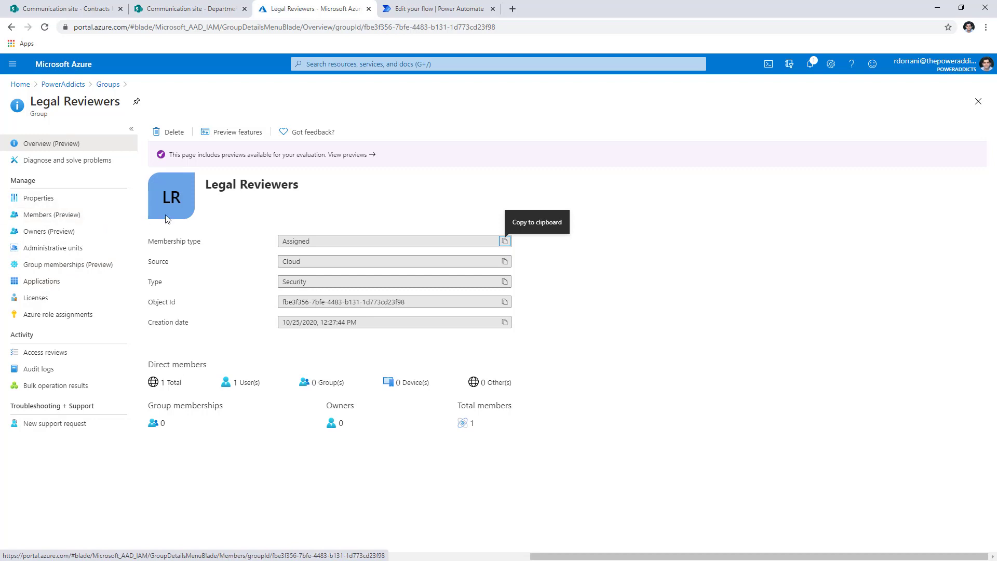
Return to the flow and add an Office 365 Groups List group members action after Dept Approvers.
click(404, 13)
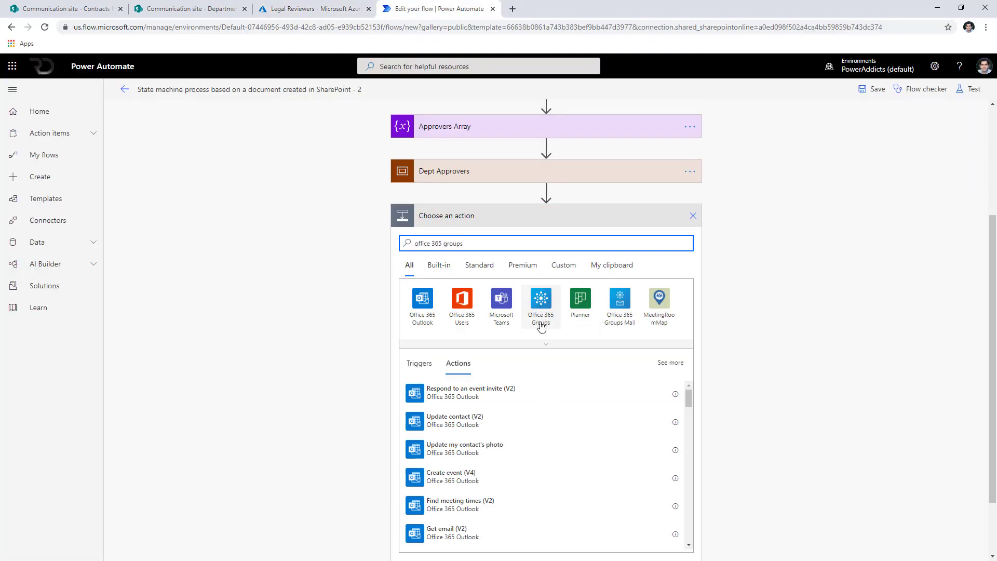
click(540, 313)
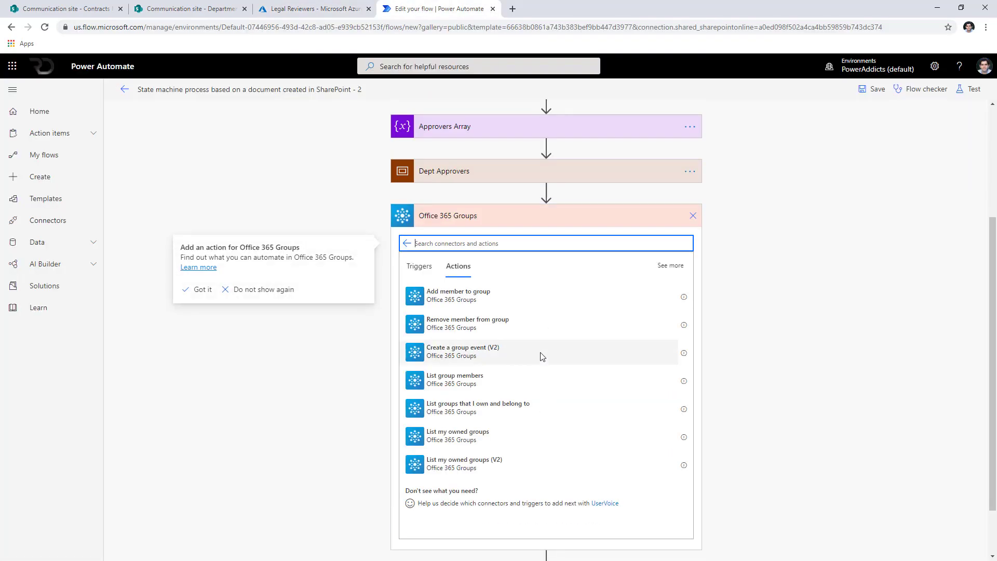
click(450, 384)
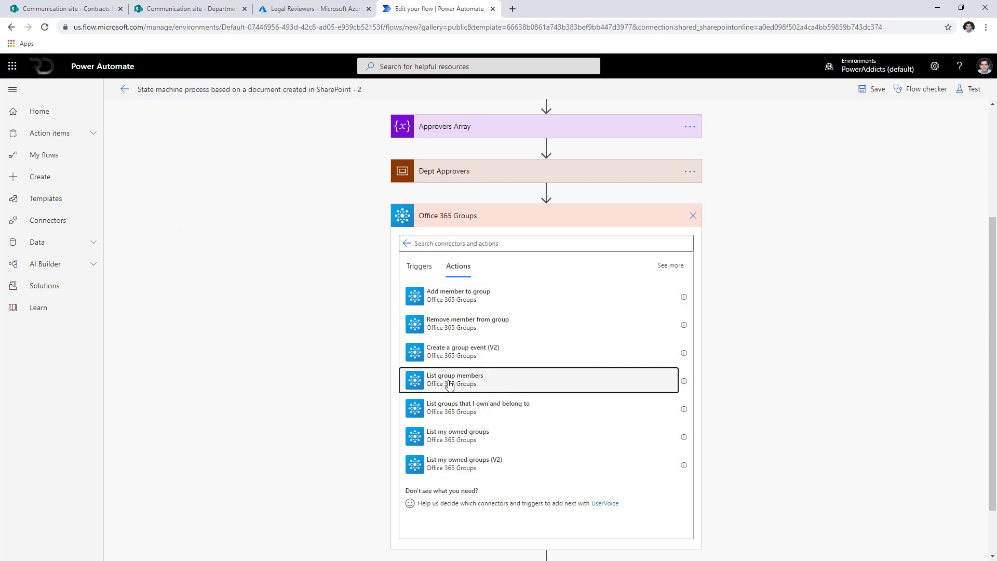
Copy the Legal Reviewers group's Object Id from Microsoft Azure and enter it as a custom Group Id in List group members.
click(682, 416)
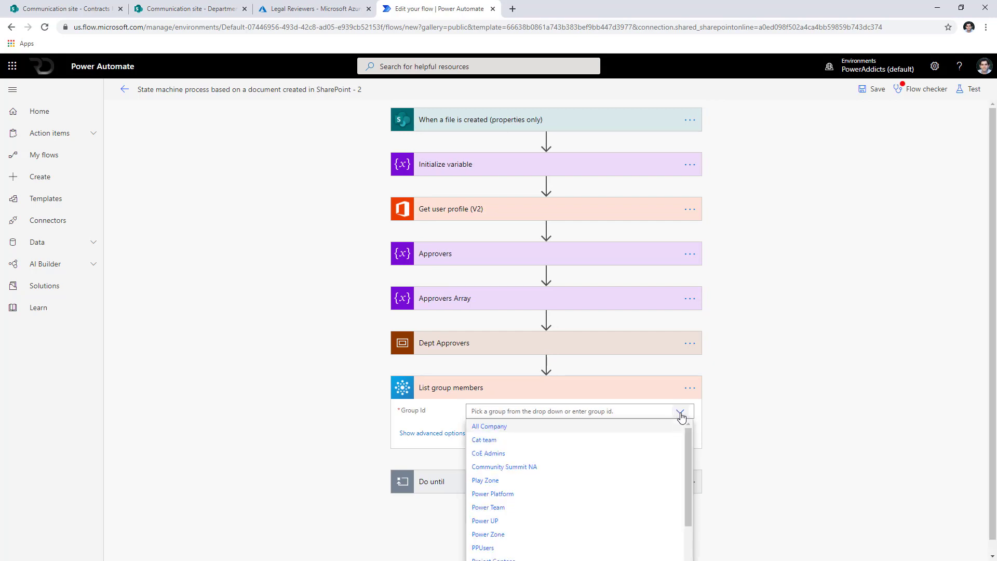
click(316, 9)
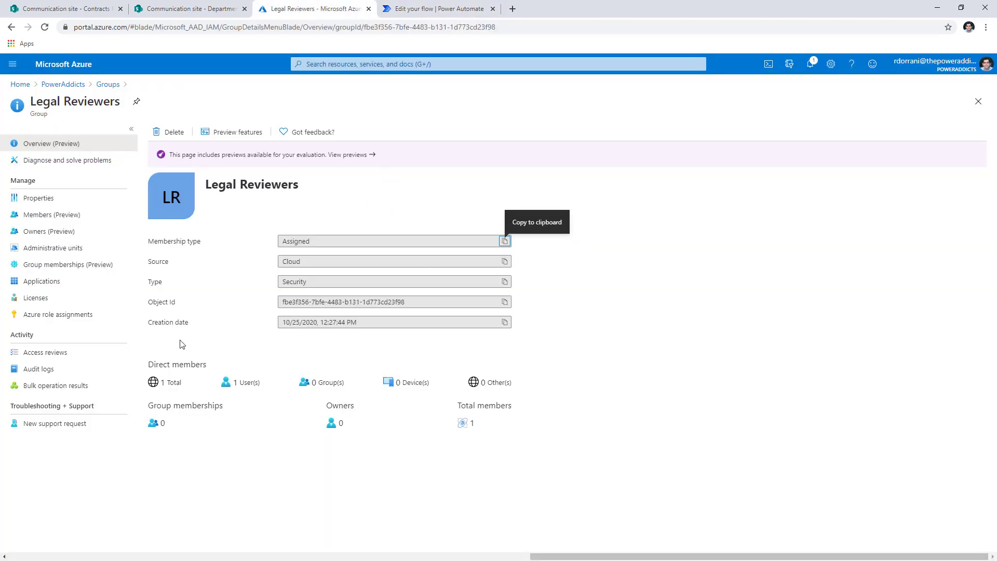
click(505, 302)
click(439, 9)
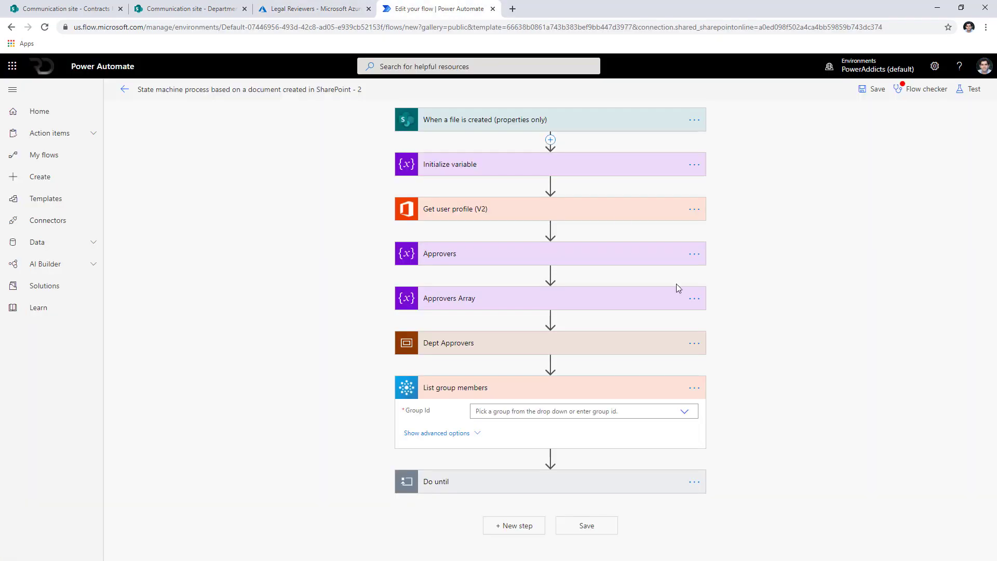
click(683, 412)
scroll(602, 449, down, 5)
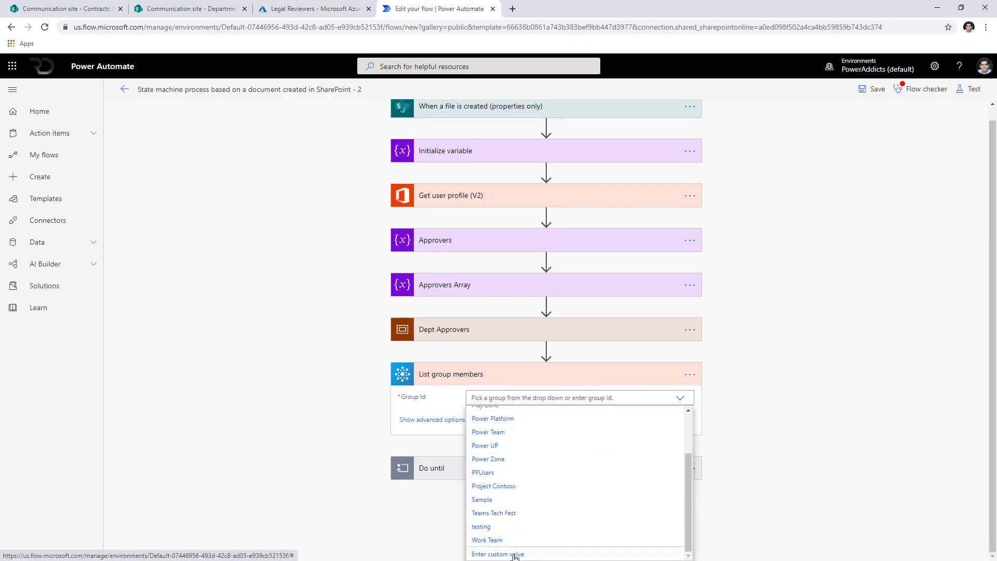
click(497, 554)
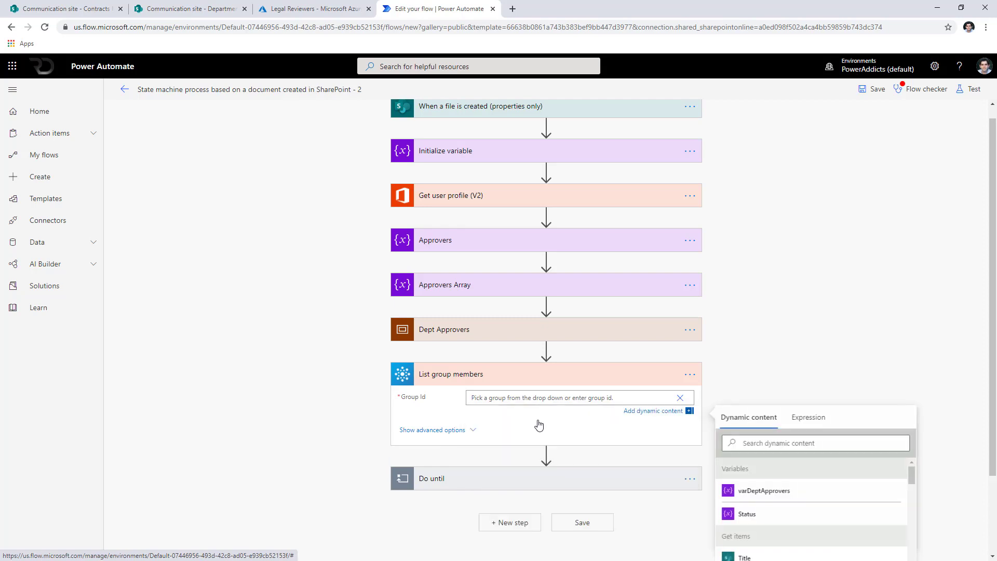
key(ctrl+v)
click(374, 384)
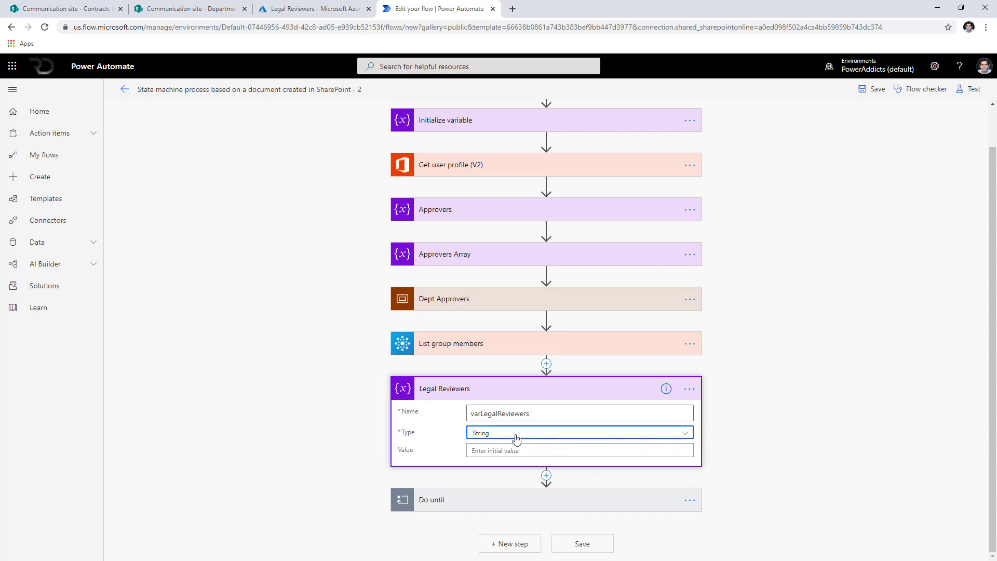
Insert a Data Operation Select action between List group members and Legal Reviewers.
click(466, 402)
click(546, 408)
click(540, 421)
text(select)
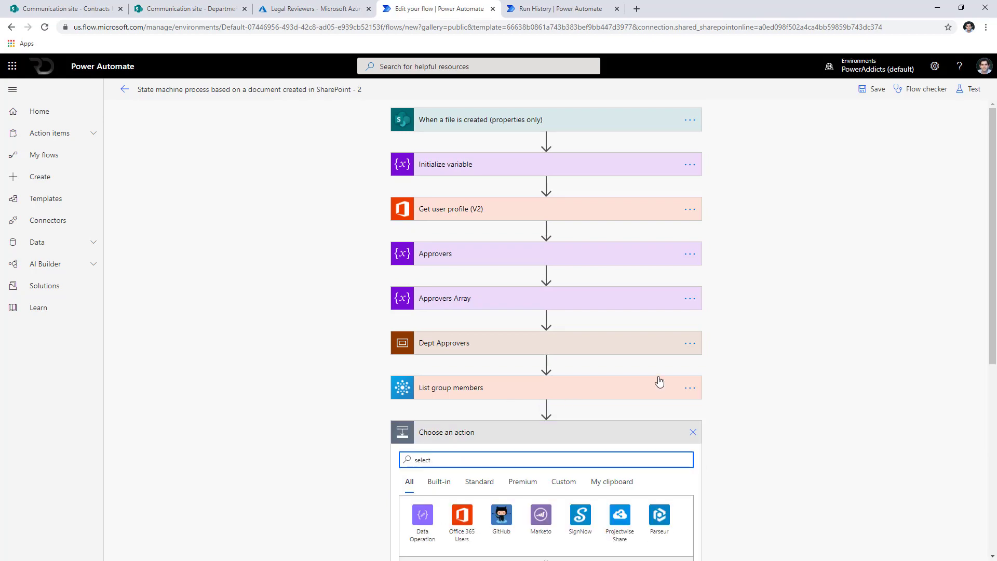
scroll(660, 381, down, 5)
click(442, 355)
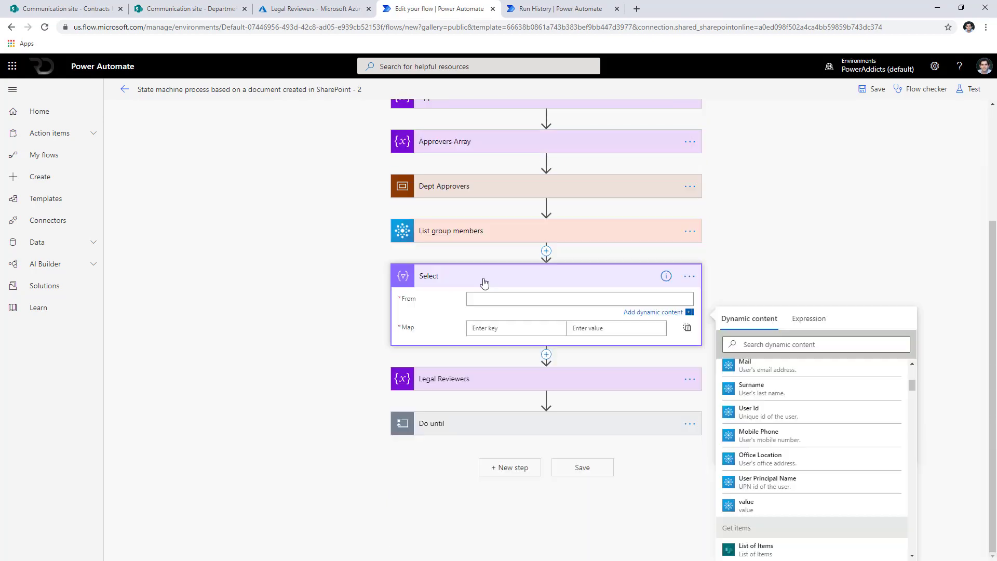
Set the Select action's From to the List group members value and its Map, in text mode, to the expression item()?['mail'].
click(787, 512)
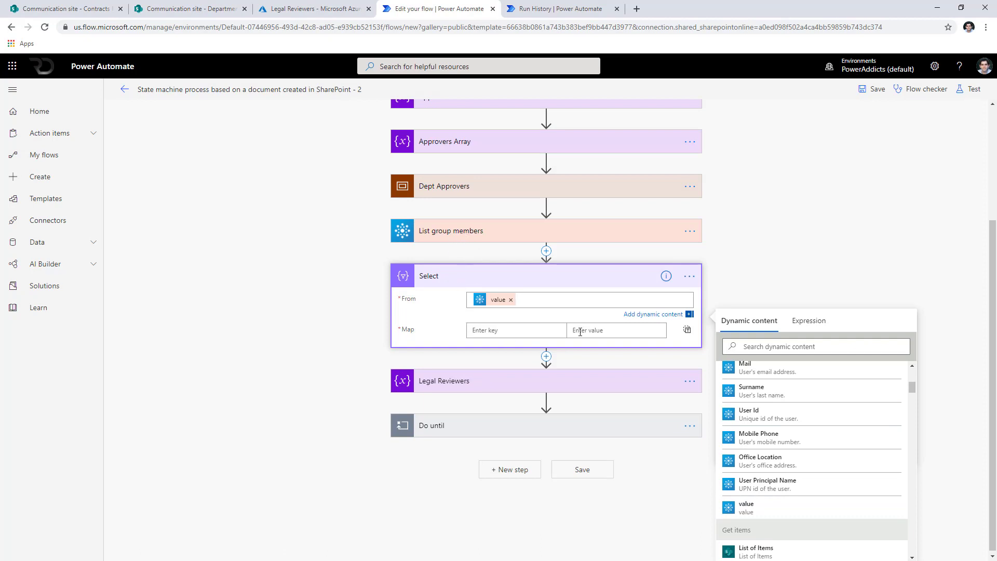
click(686, 330)
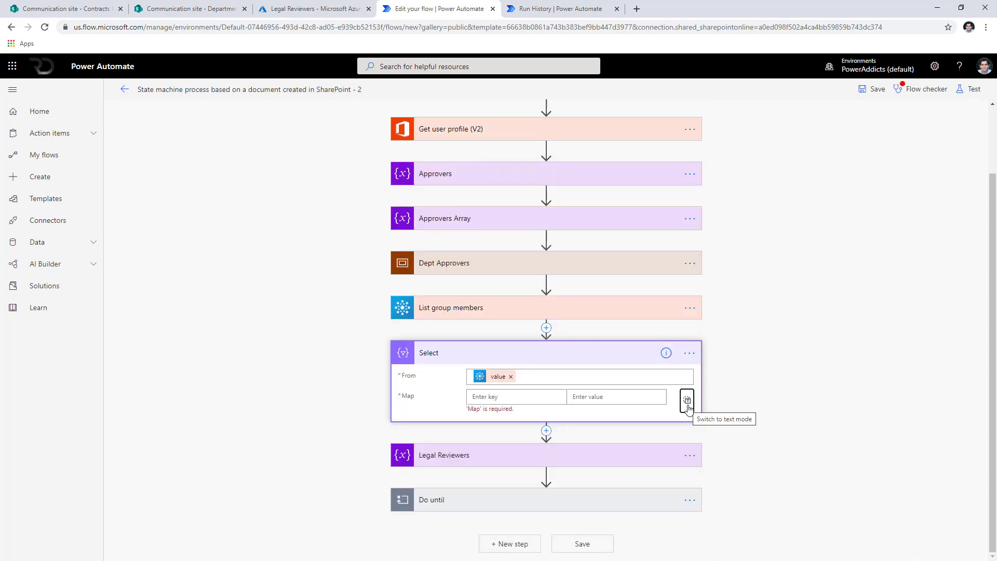
click(687, 401)
click(537, 398)
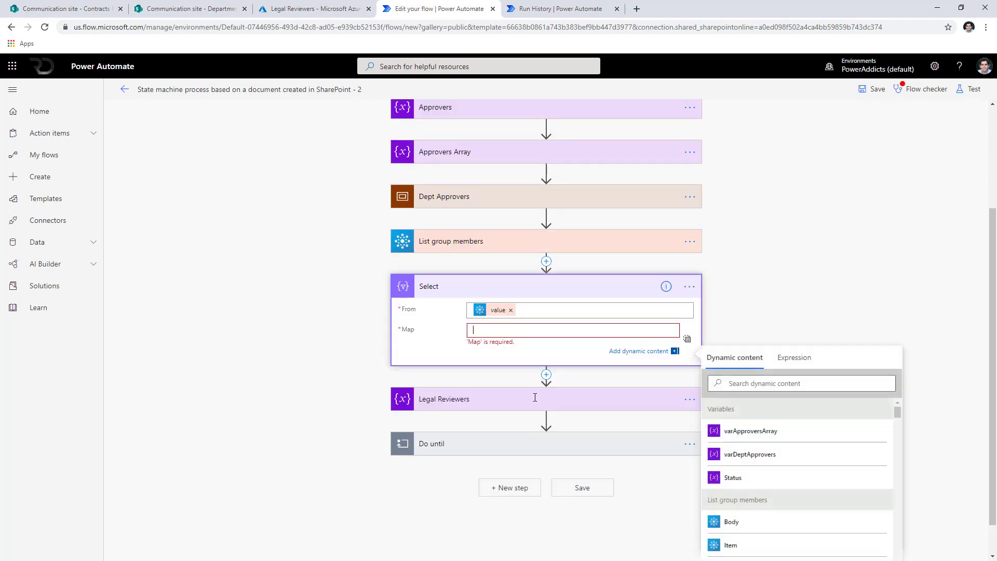
click(793, 358)
text(item()?)
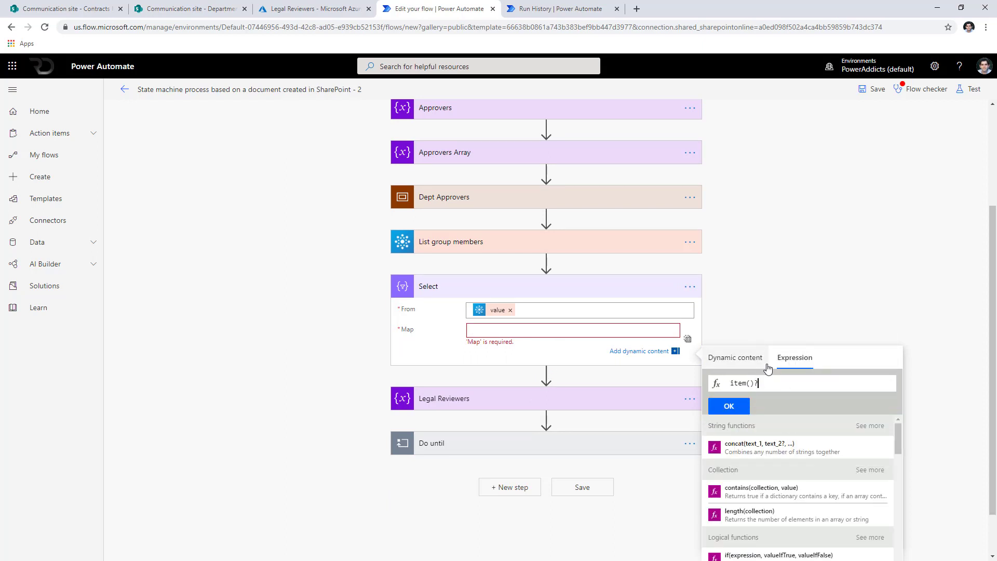
text(['mail)
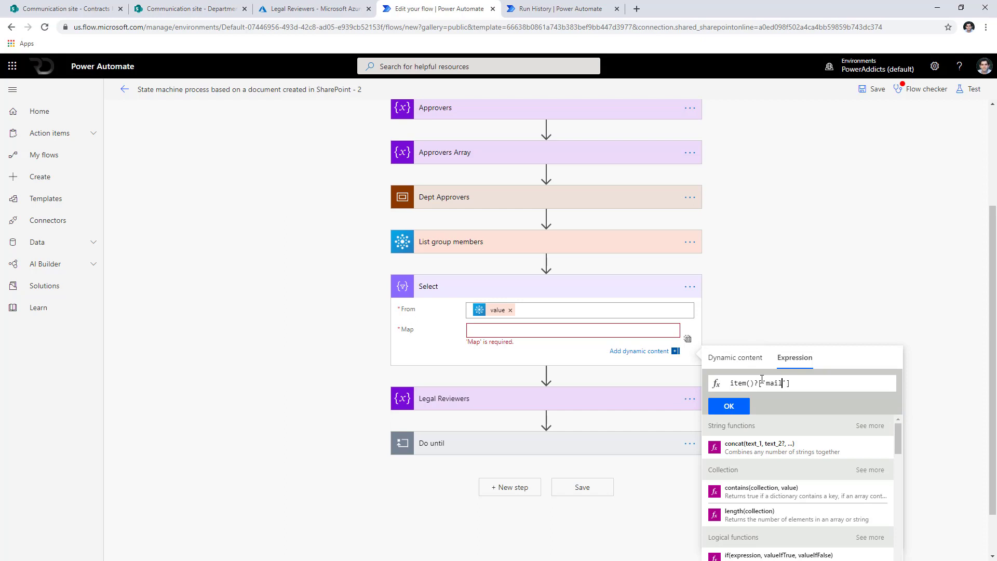
click(732, 408)
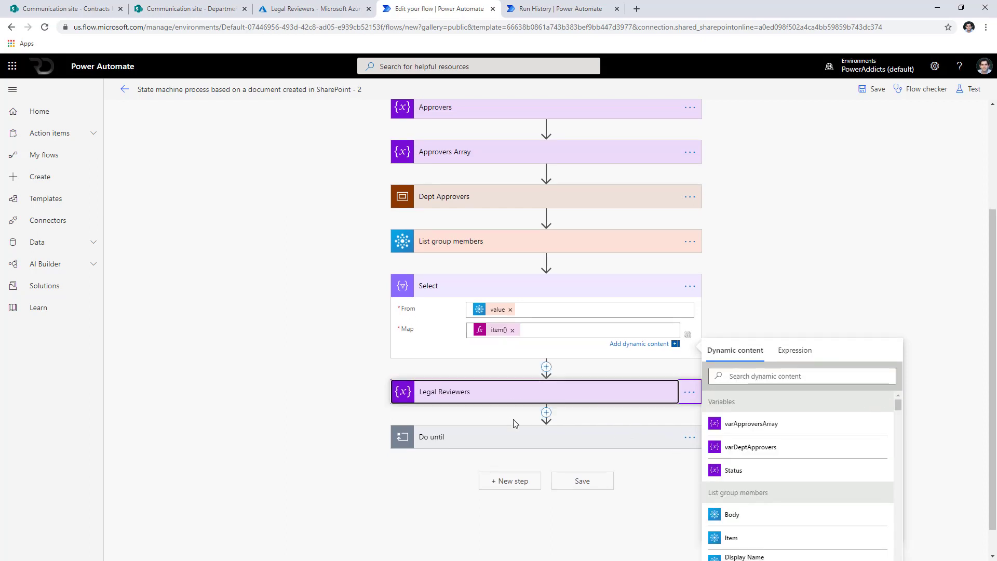
Set the Legal Reviewers variable's initial value to the expression join(body('Select'),';').
click(513, 397)
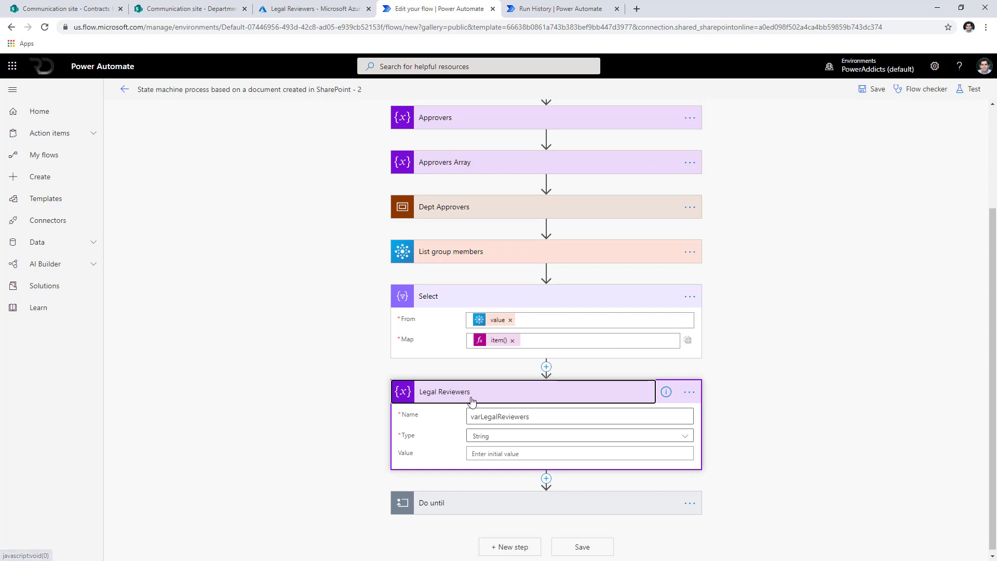
click(519, 453)
click(818, 473)
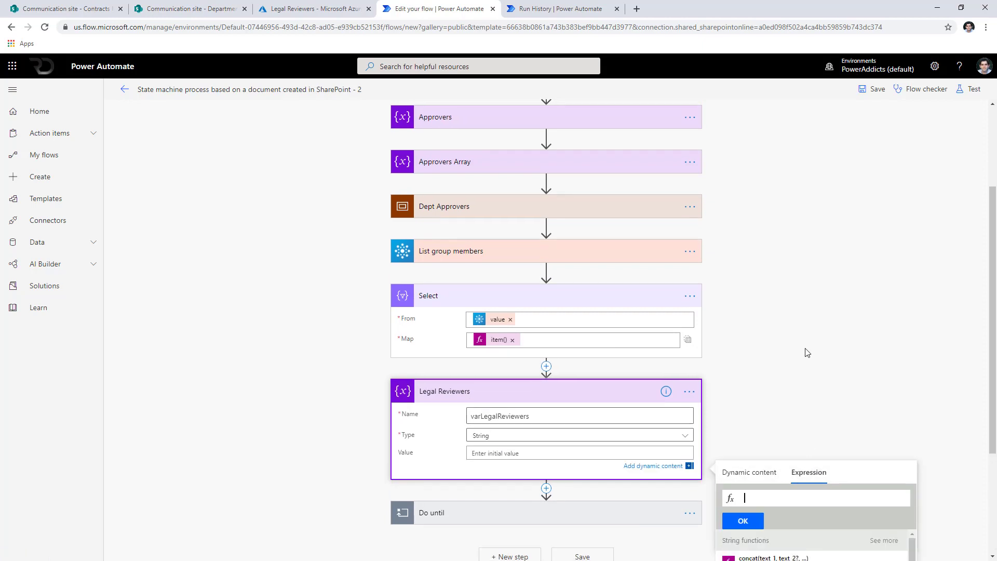
scroll(806, 352, down, 3)
text(join()
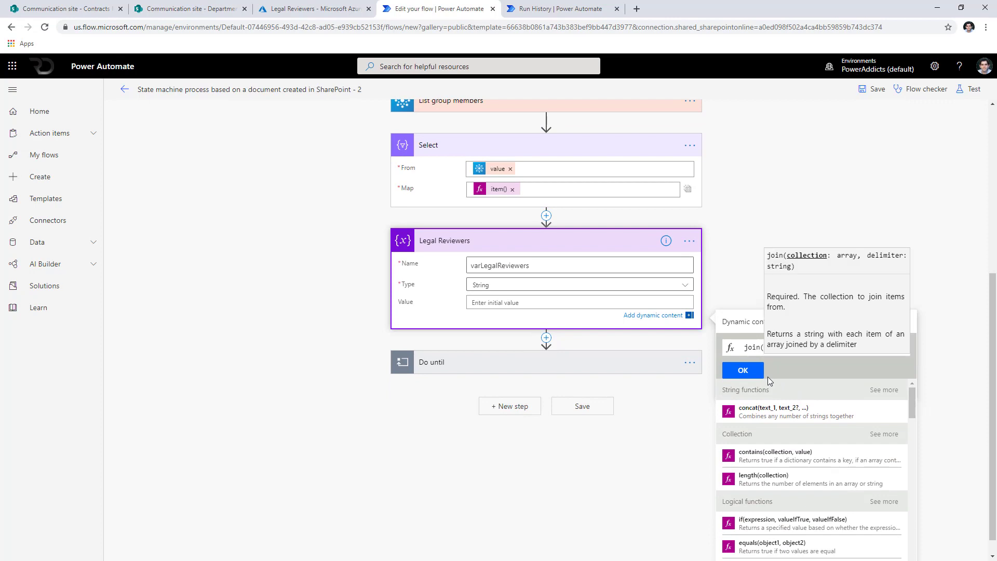
click(754, 323)
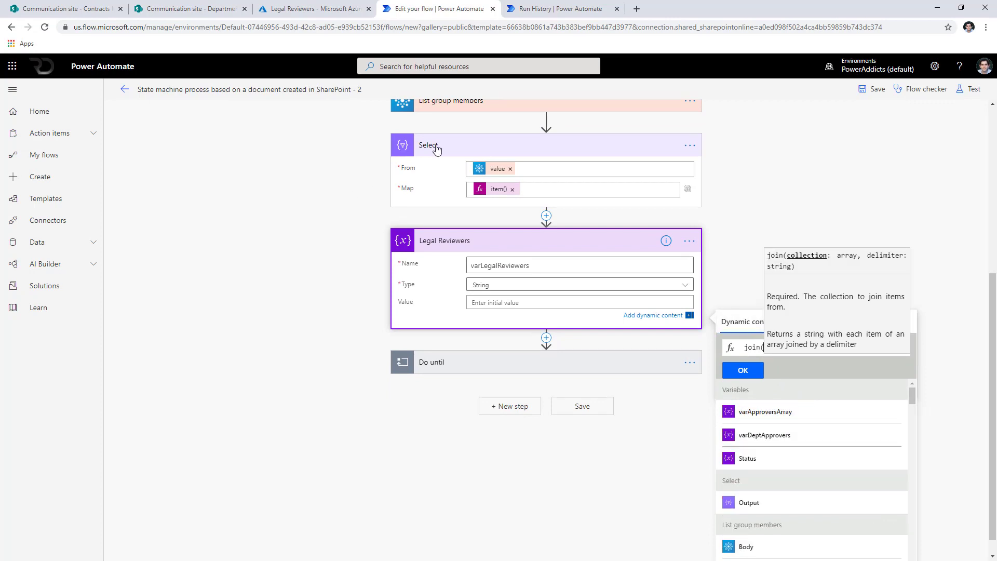
click(749, 502)
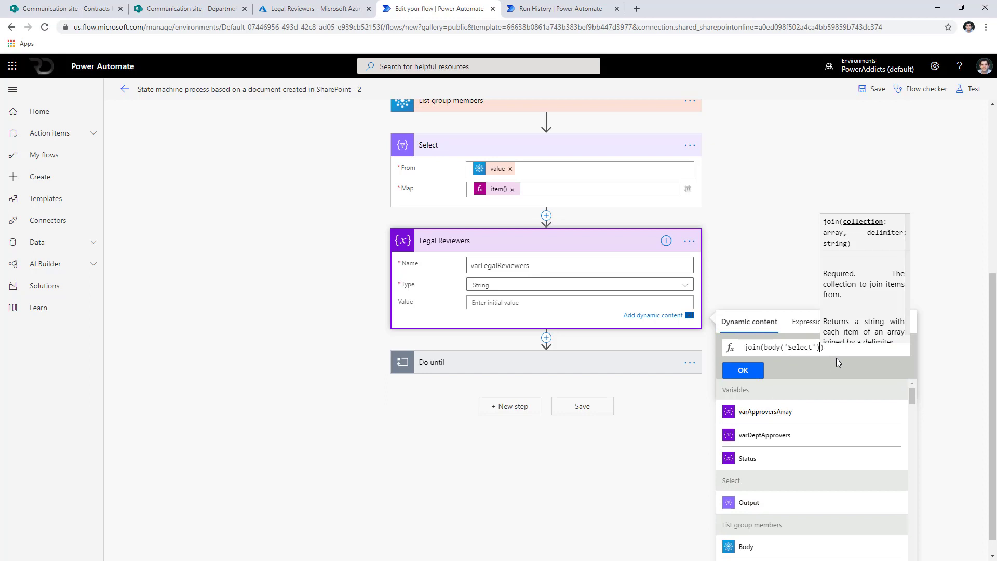
text(,';)
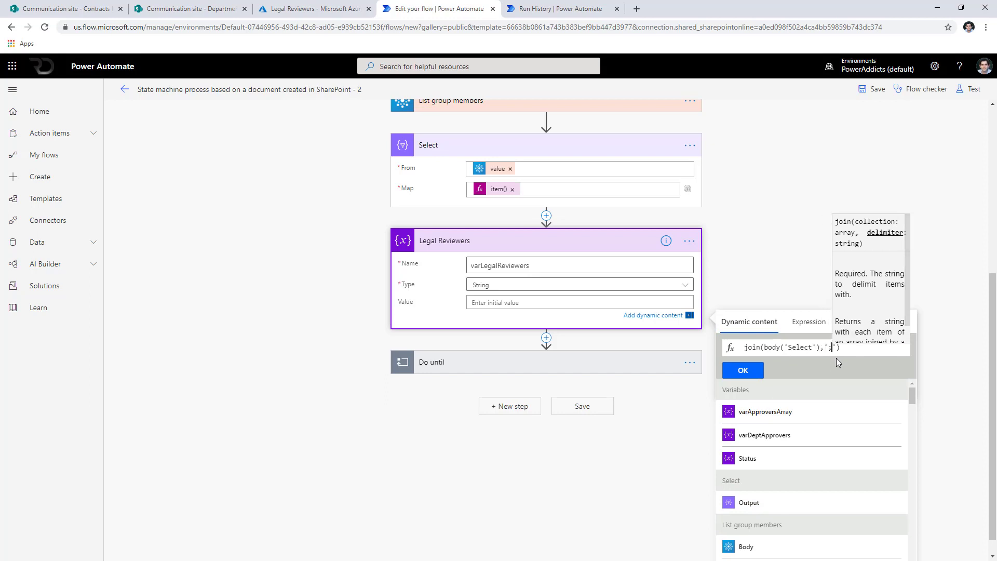
click(755, 369)
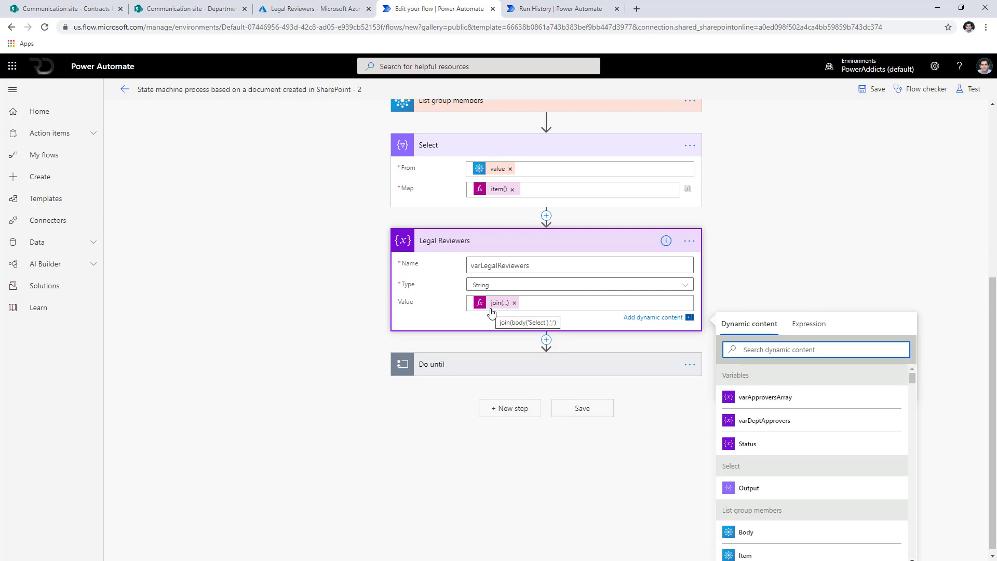
Add a Start and wait for an approval action after Update file properties in Pending Department Review, with type Custom Responses – Wait for one response.
scroll(491, 311, up, 2)
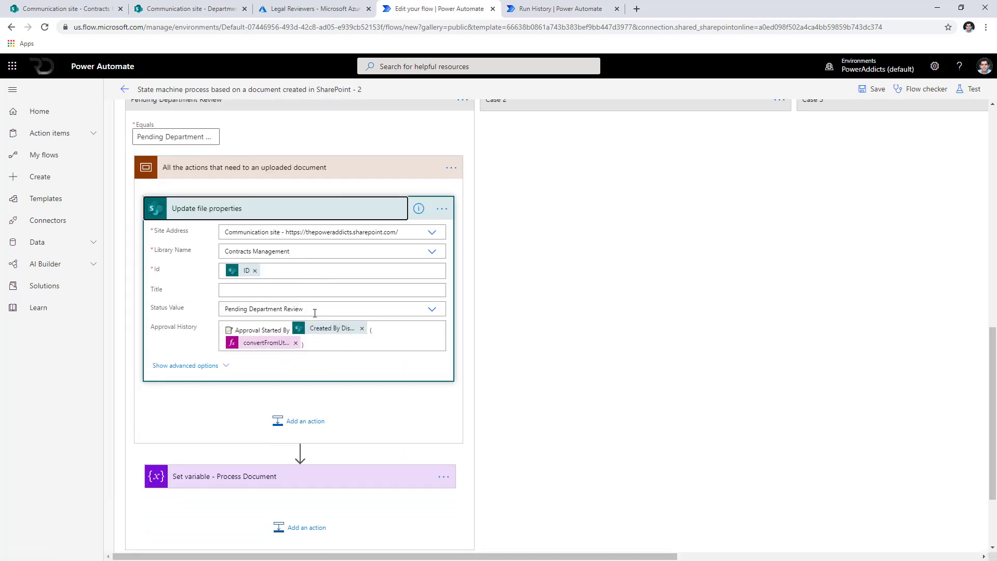
scroll(328, 268, down, 1)
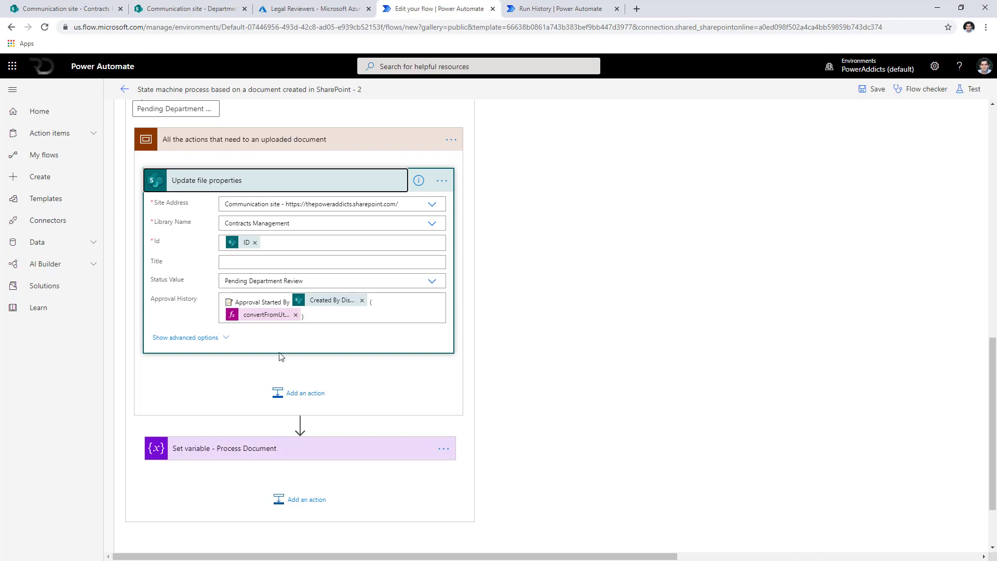
click(304, 392)
text(start and wait)
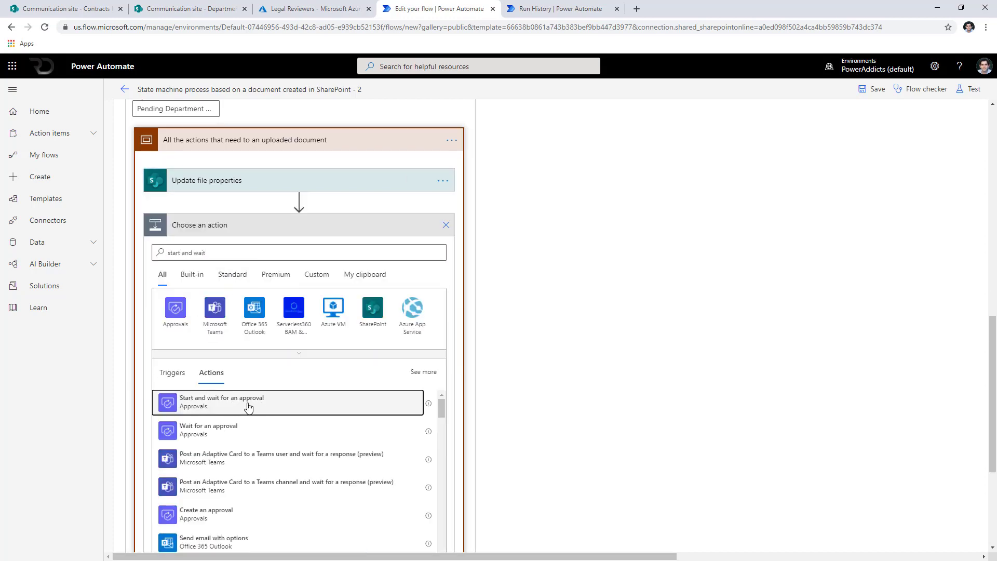
click(248, 408)
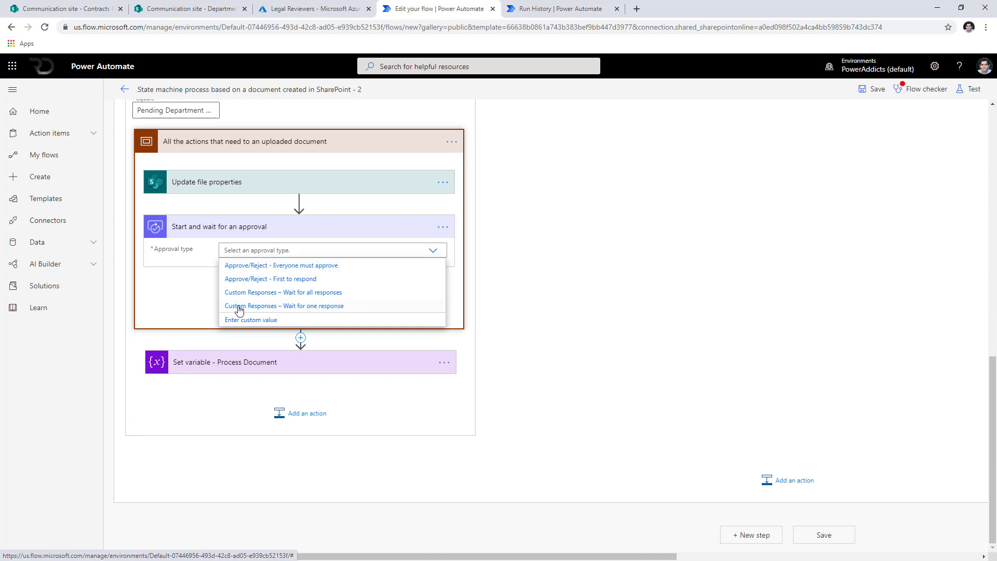
click(277, 307)
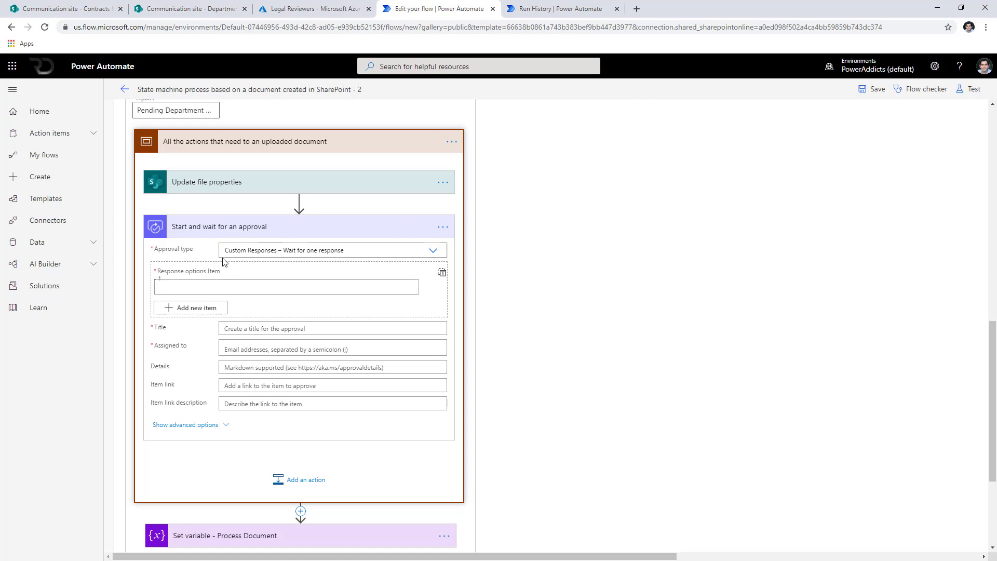
Fill in the approval with responses Approved and Need more information, title "Department Review for" plus the file Name, and assignee varDeptApprovers.
click(224, 284)
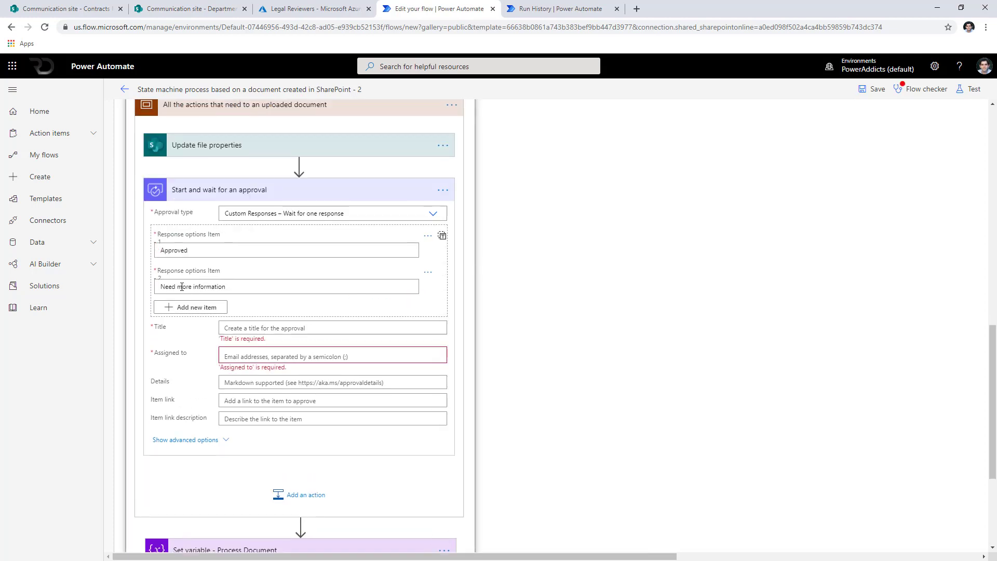
click(253, 327)
text(Departm)
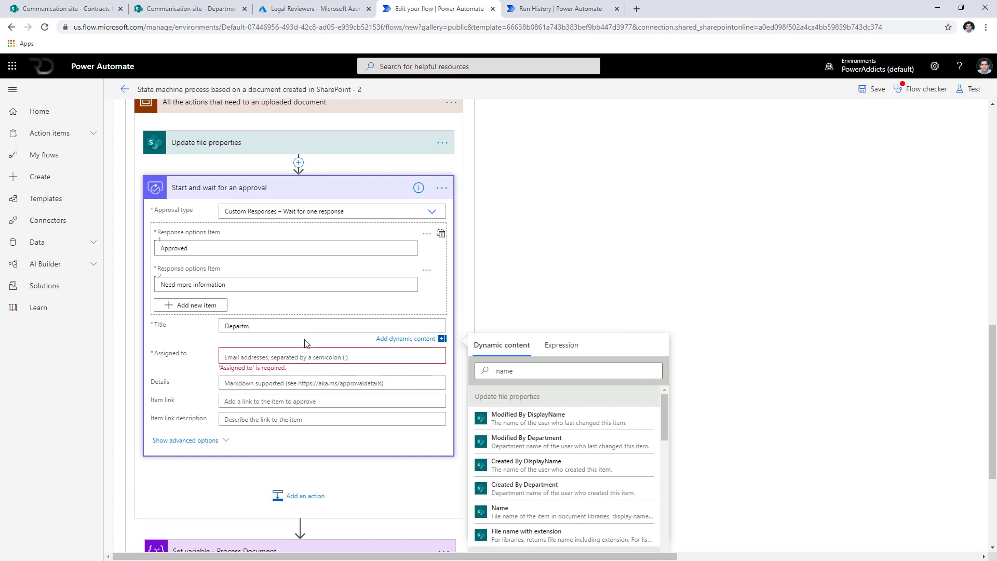
text(ent Review for)
click(499, 511)
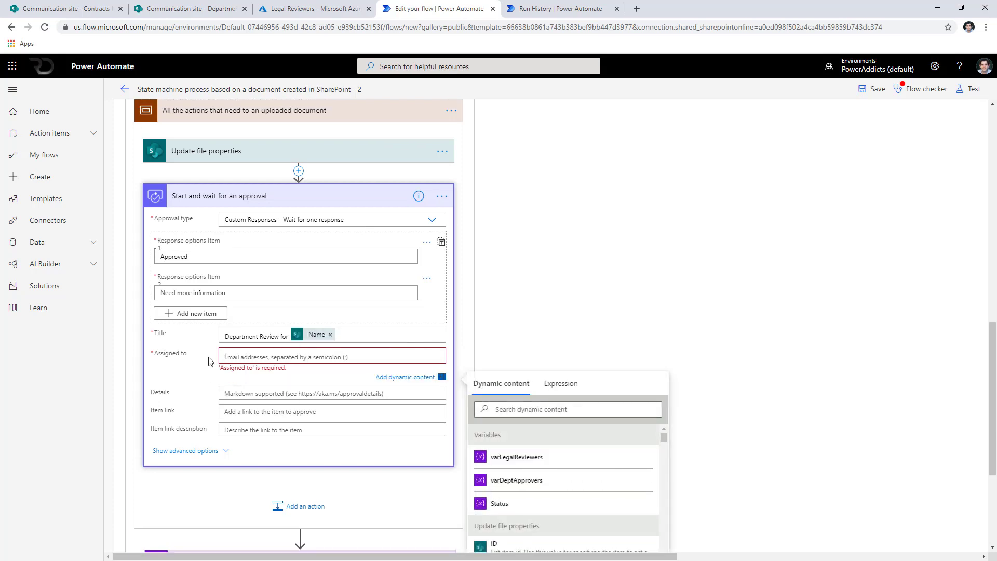
click(516, 491)
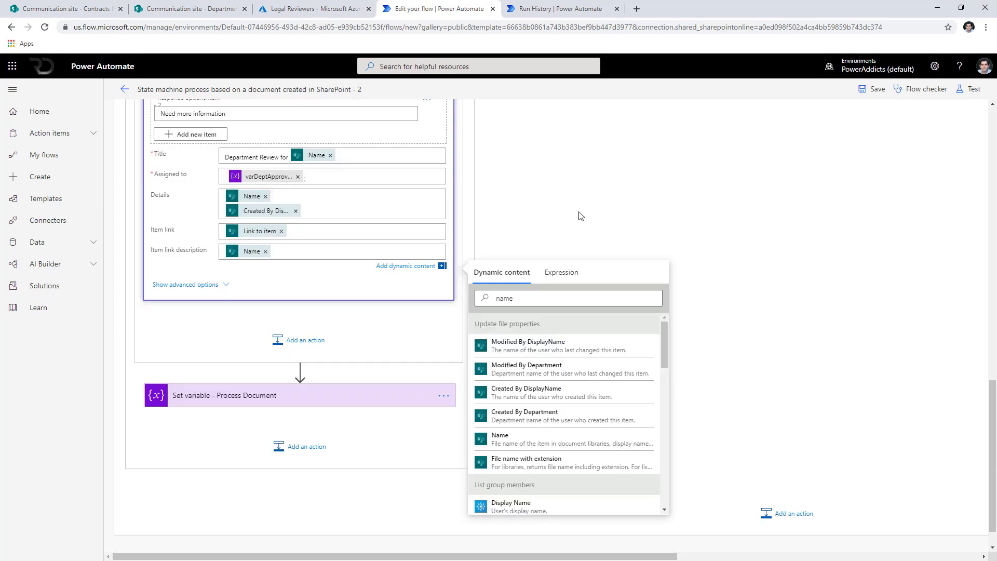
Add a Condition after the approval action and use the approval's Outcome as its first value.
click(301, 362)
click(296, 329)
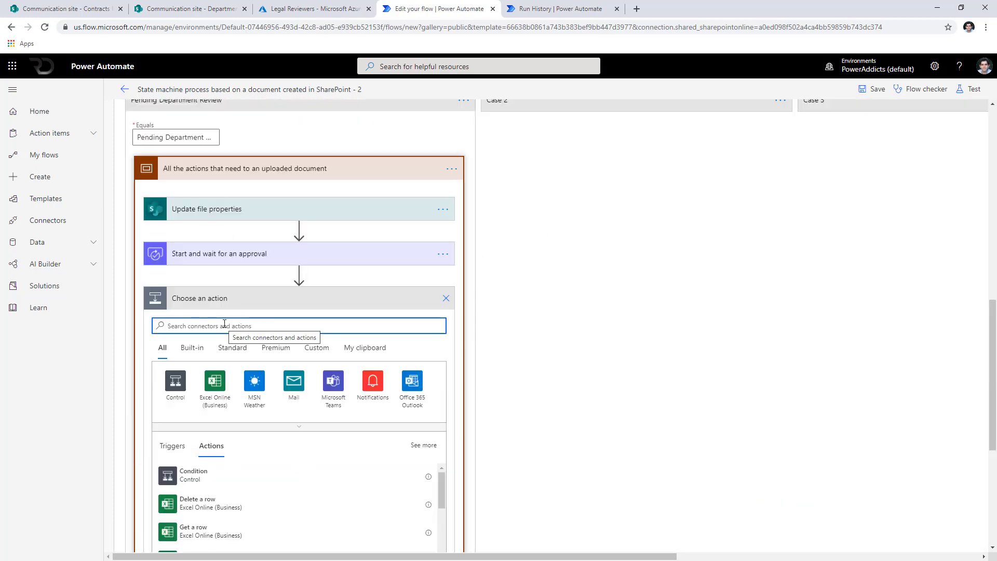
text(condition)
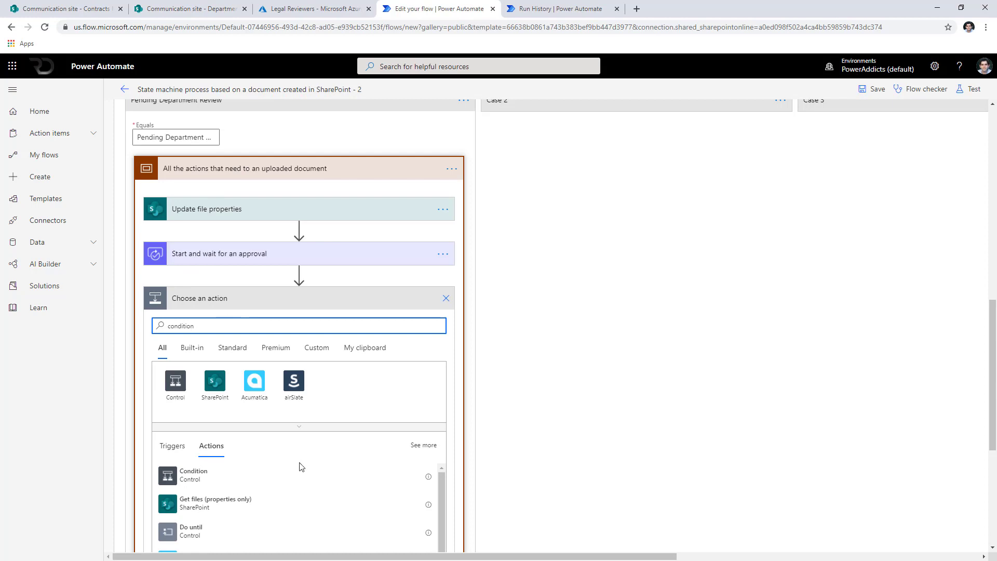
click(242, 479)
click(523, 378)
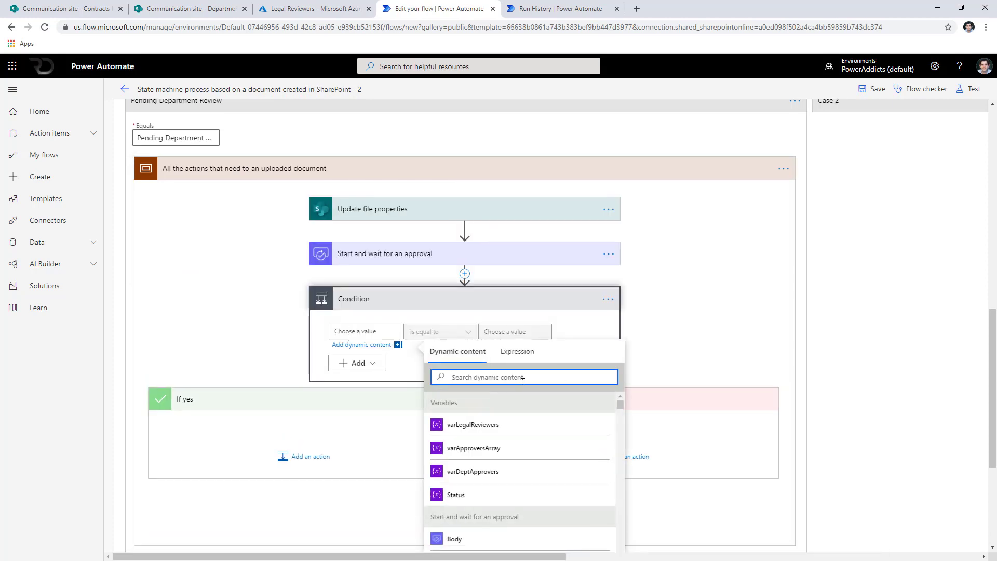
text(outcome)
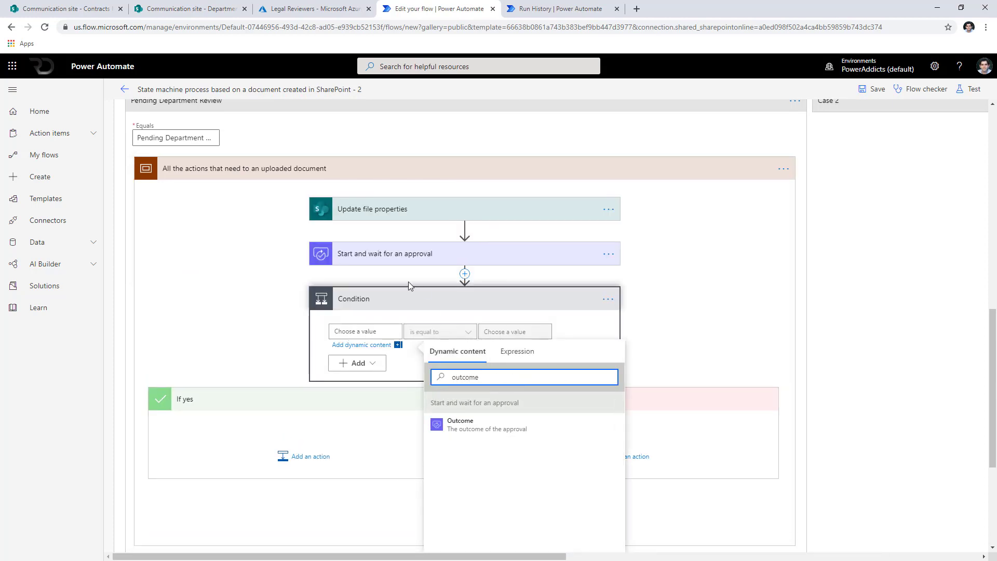
click(461, 425)
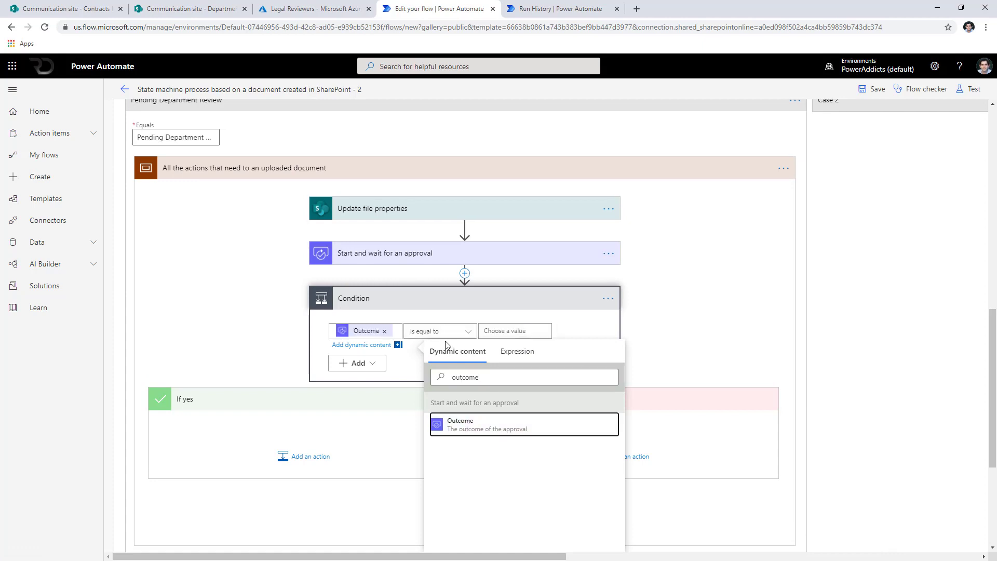
Copy the Approved response text from the approval action and use it as the condition's comparison value for is equal to.
click(408, 260)
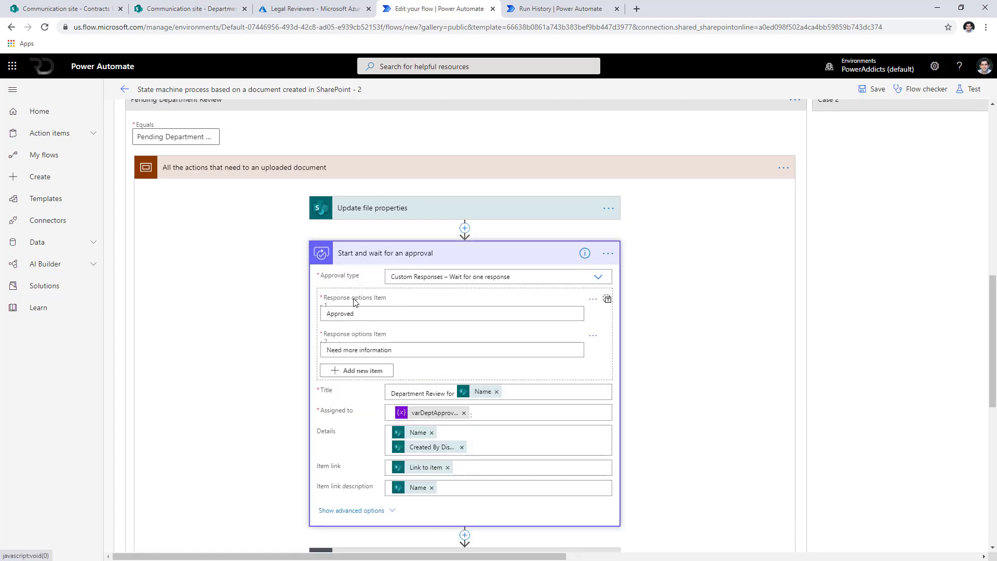
drag(396, 313, 285, 317)
key(ctrl+c)
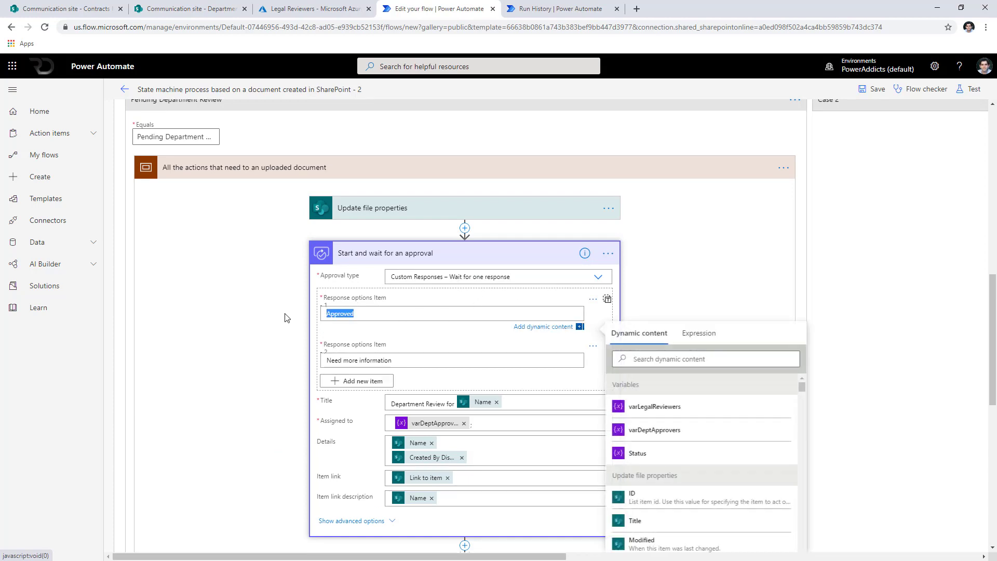
click(285, 318)
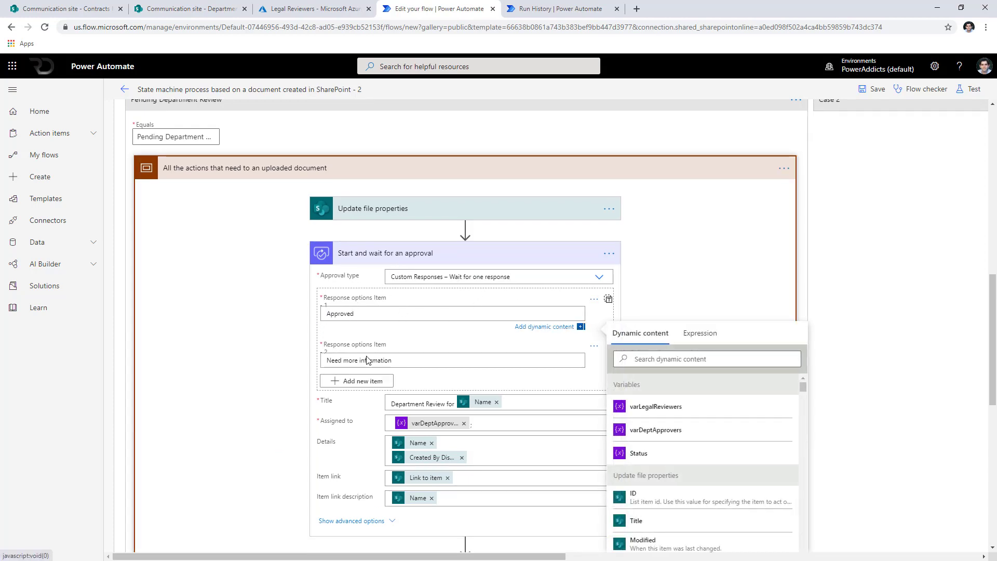
scroll(372, 355, down, 3)
click(501, 203)
key(ctrl+v)
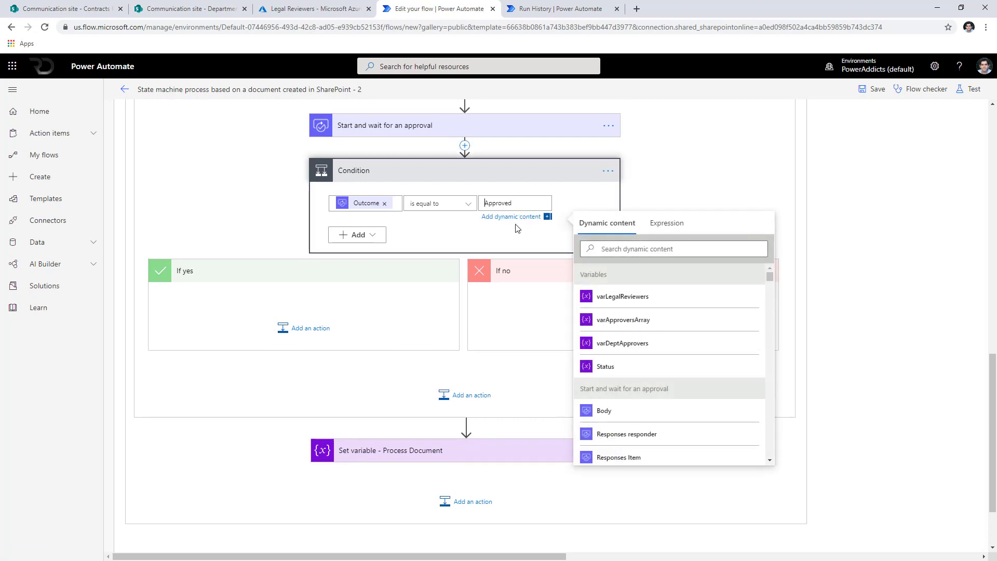
click(286, 218)
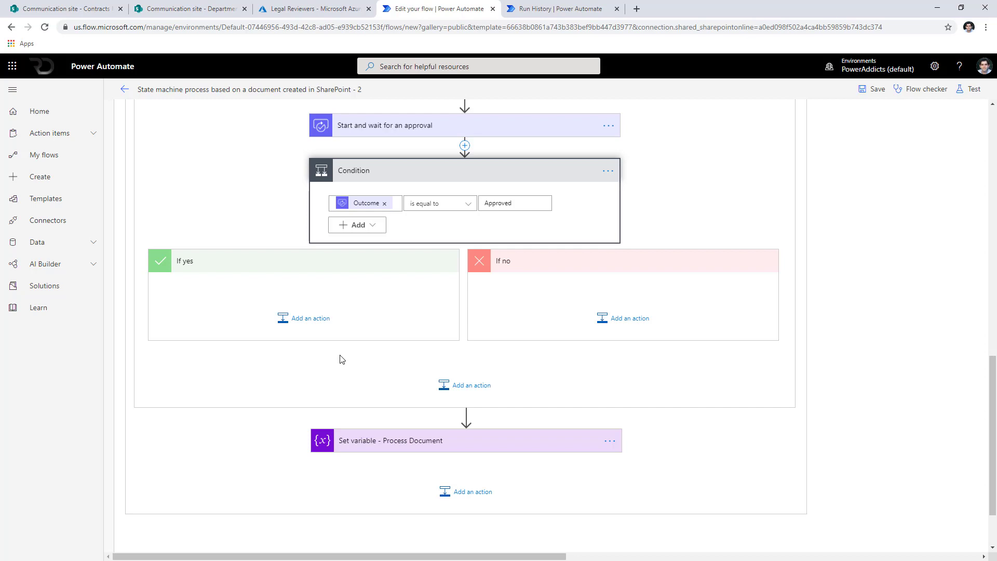
Move the Set variable - Process Document action into the If yes branch and set its value to Pending Legal Review.
click(395, 447)
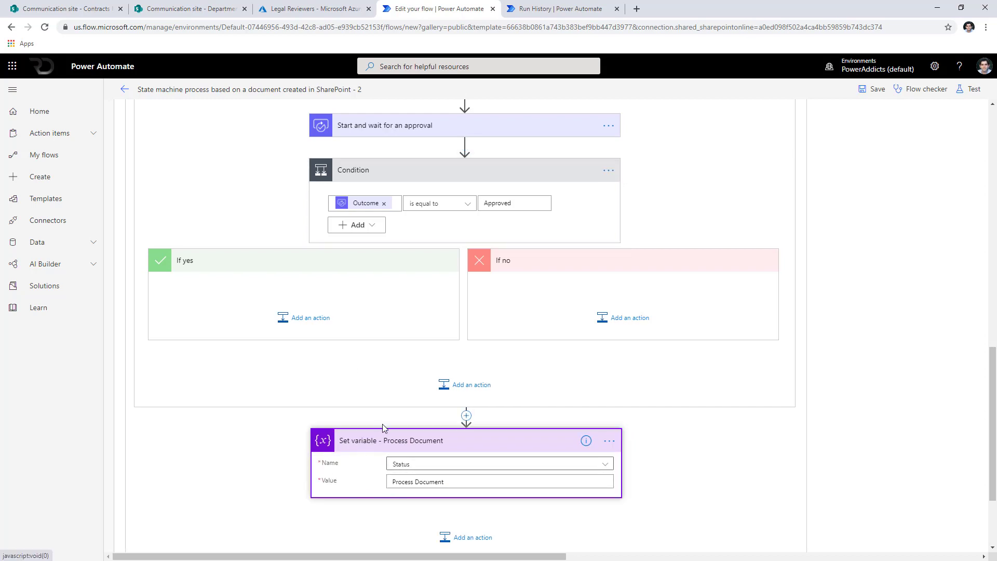
drag(400, 442, 251, 306)
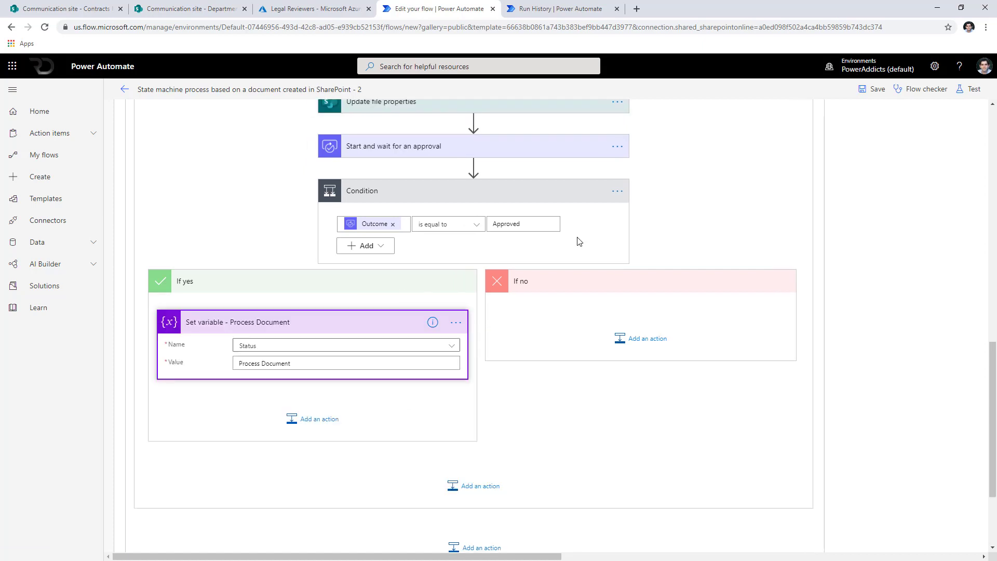
triple_click(257, 363)
text(Pending Legal Review)
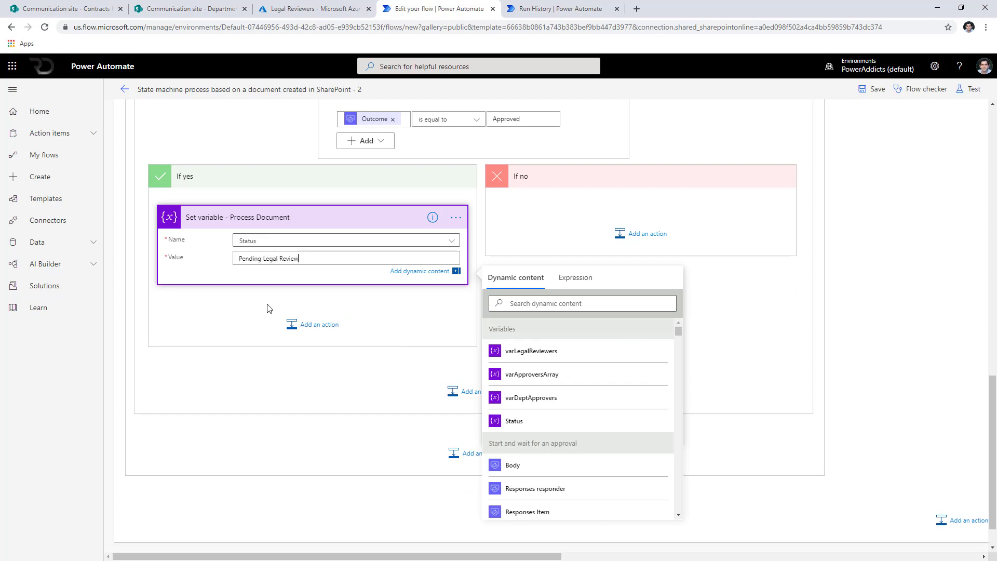
key(ctrl+a)
Add a Set variable action in the If no branch that sets Status to Need more information.
click(265, 379)
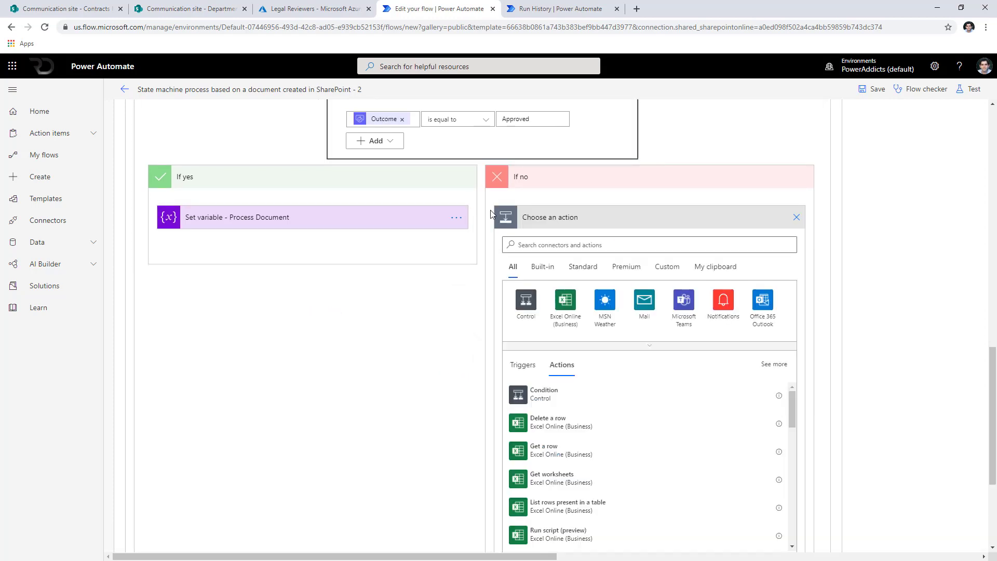
click(575, 245)
text(set variabl)
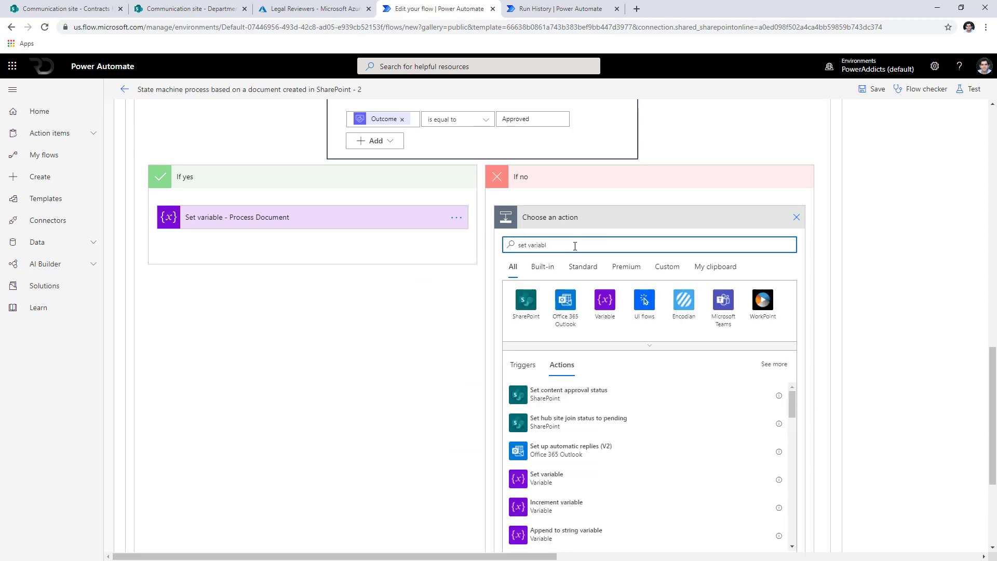
click(592, 476)
text(Need more inform)
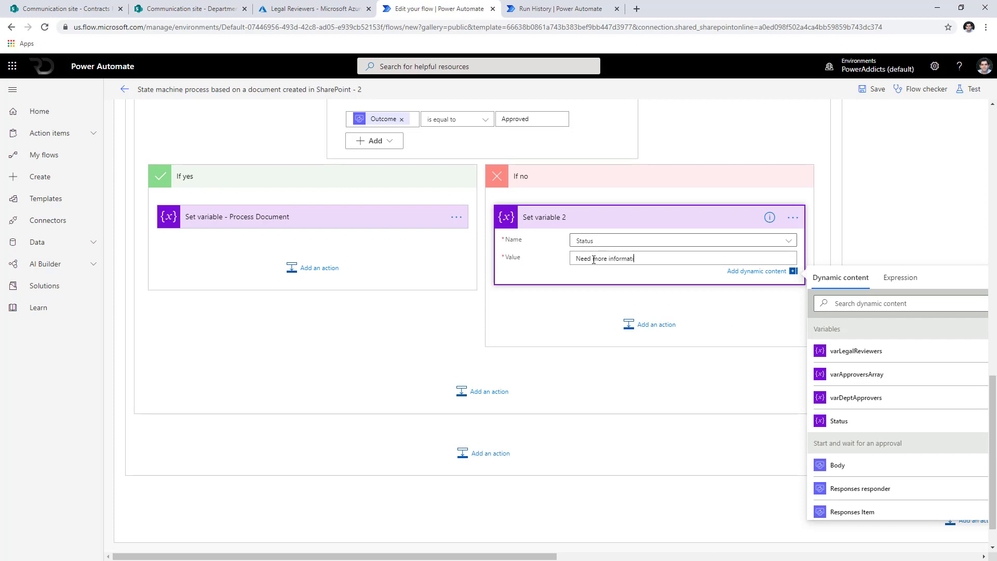
click(395, 270)
Expand the Set variable actions in both condition branches to review their Status values.
scroll(340, 256, up, 2)
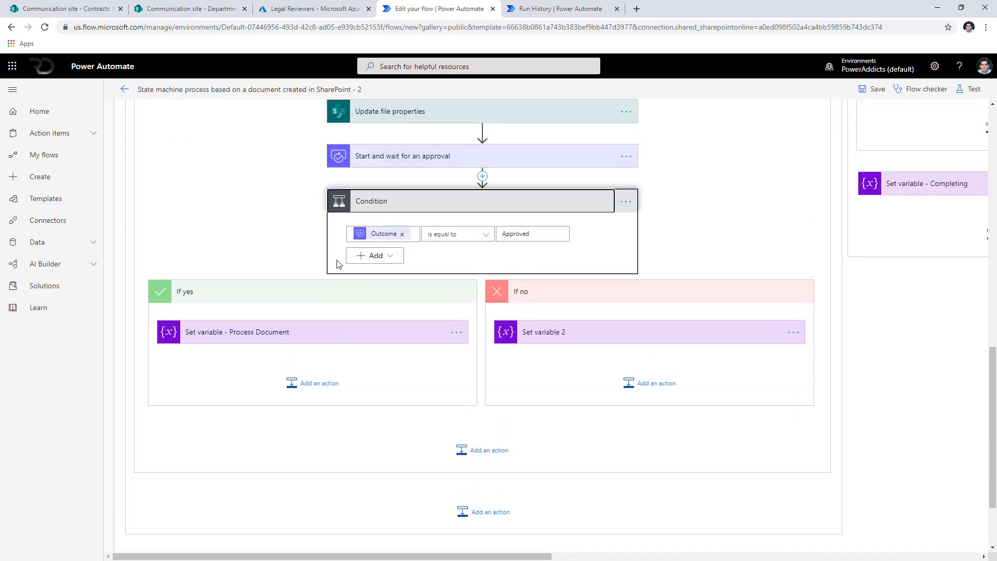
click(314, 332)
click(559, 335)
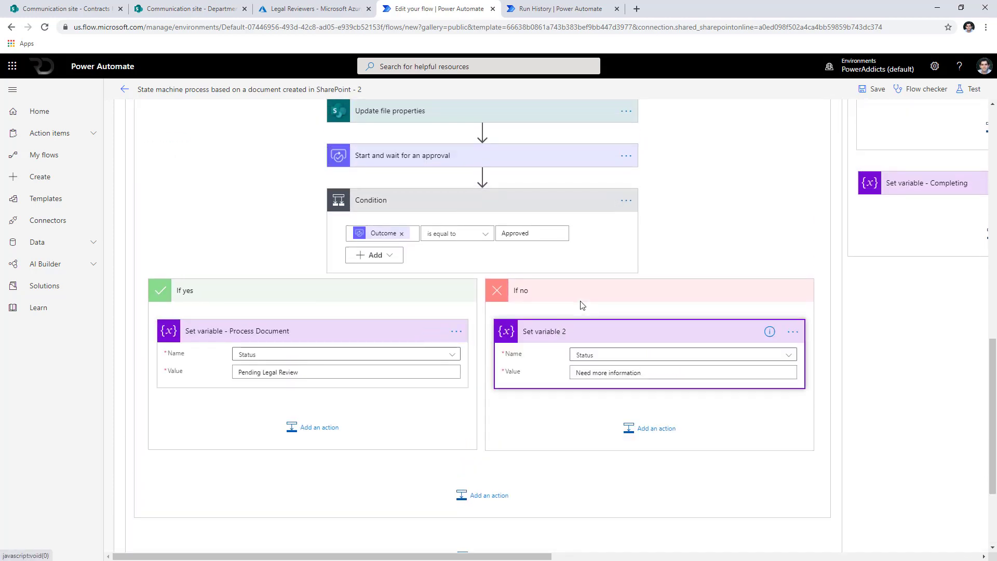
scroll(400, 356, down, 1)
scroll(397, 361, up, 1)
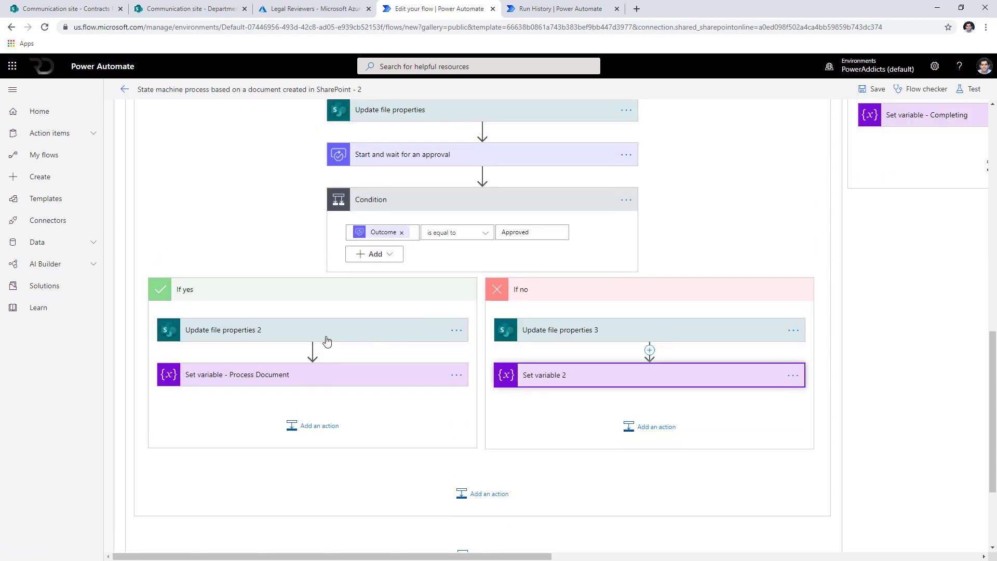
Set the Status Value of Update file properties 2 in the If yes branch to Pending Legal Review.
click(343, 331)
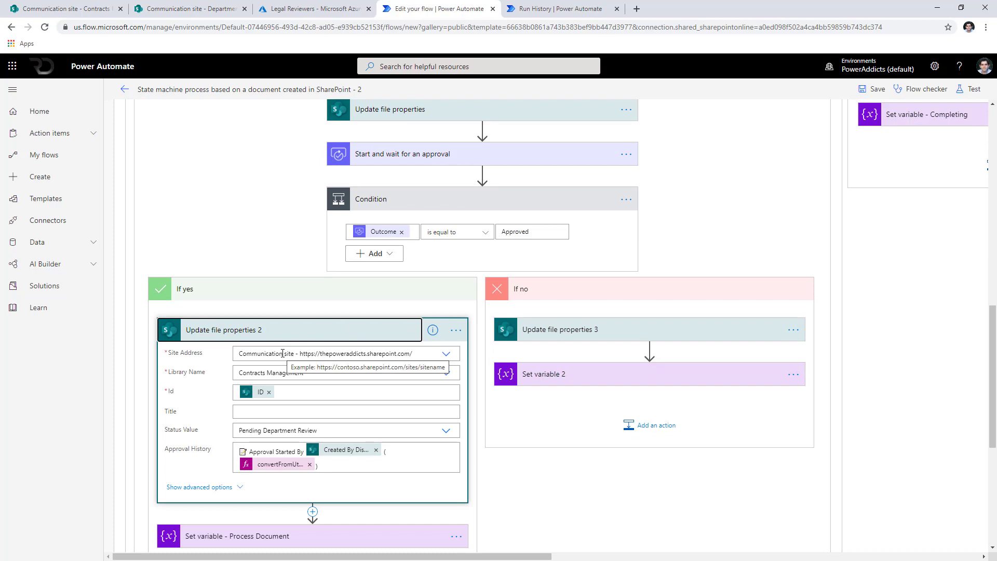
scroll(353, 279, down, 1)
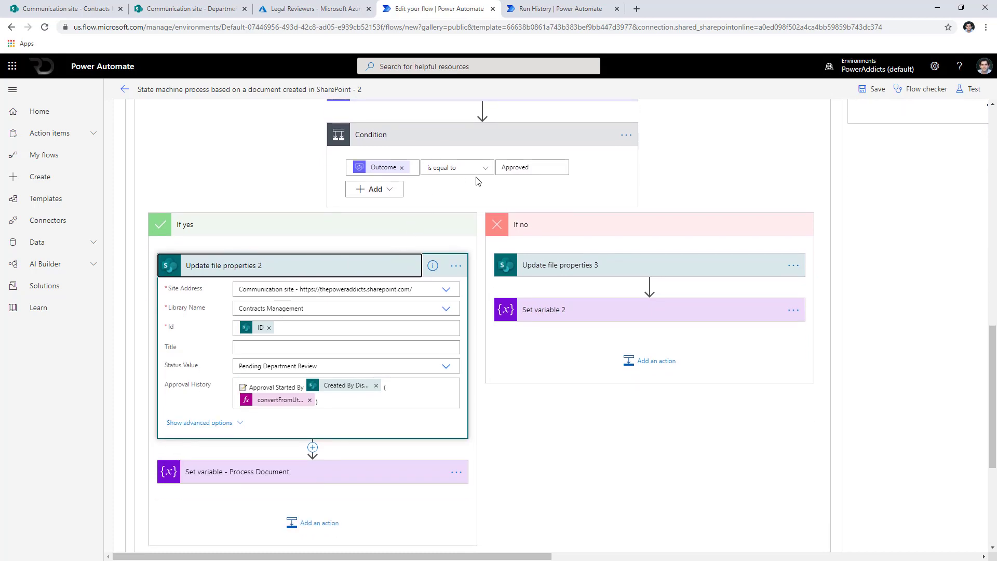
click(270, 471)
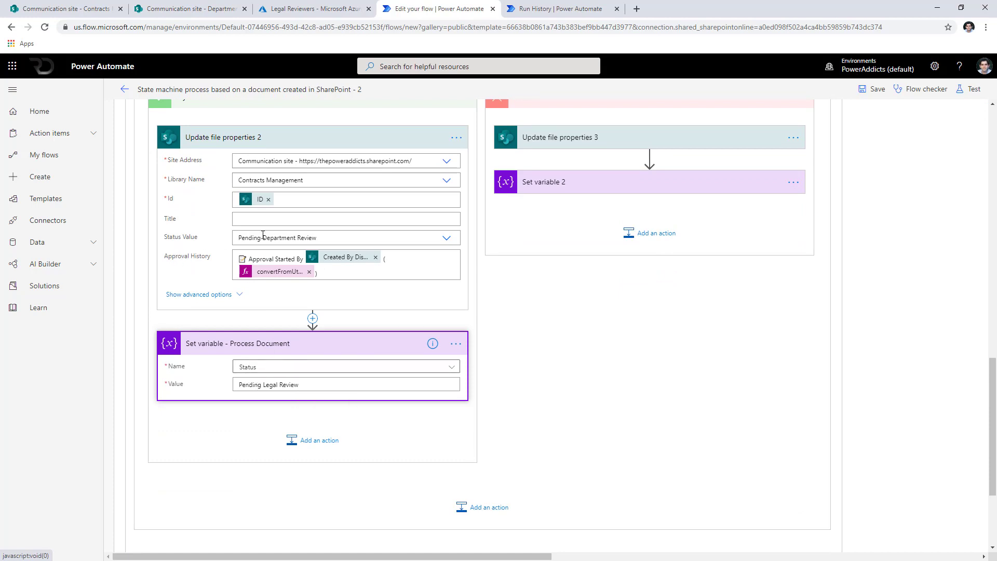
click(448, 239)
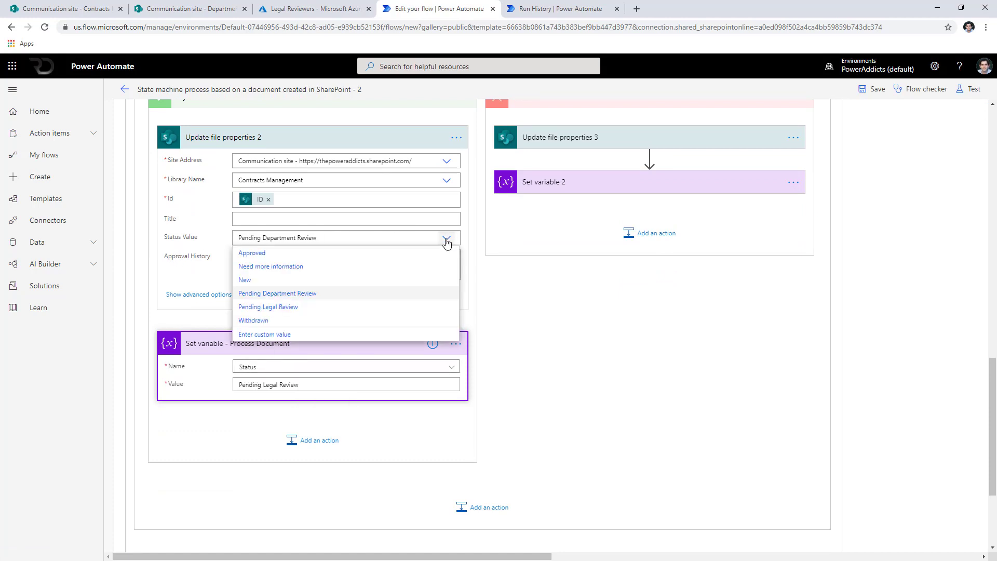
click(279, 308)
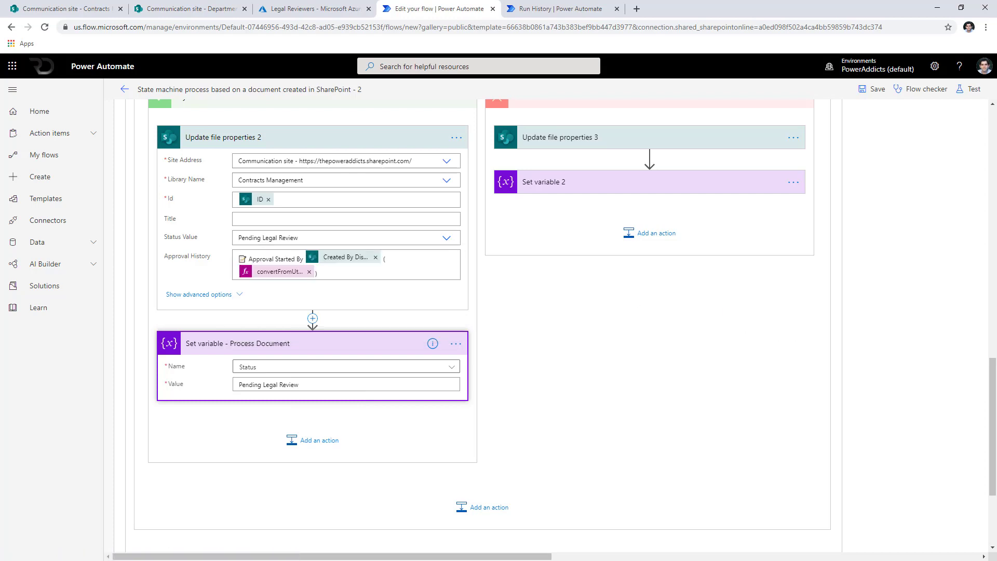
Replace the Approval History content of Update file properties 2 with the Approval History value from Update file properties, leaving blank lines above it.
click(294, 269)
key(ctrl+a)
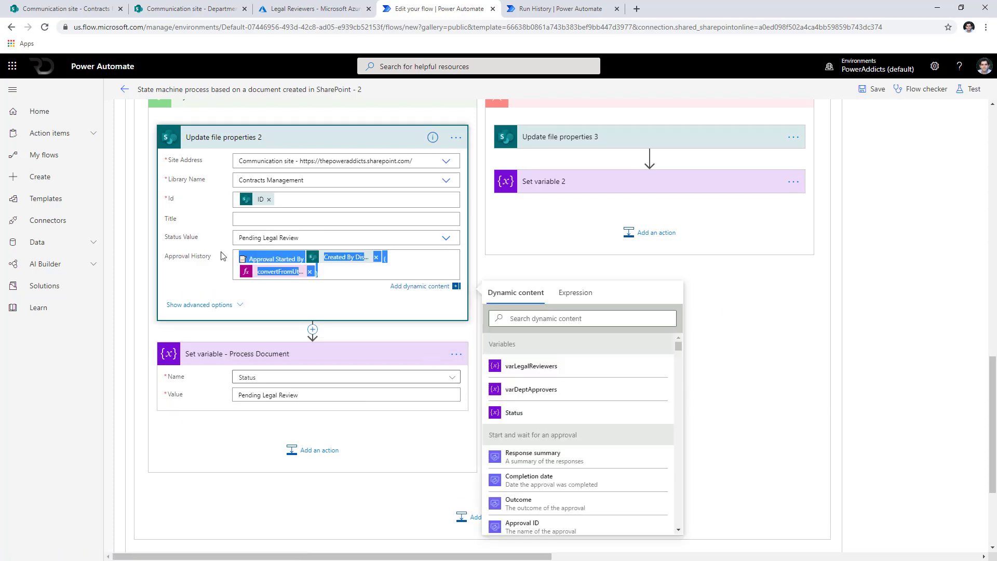
key(Delete)
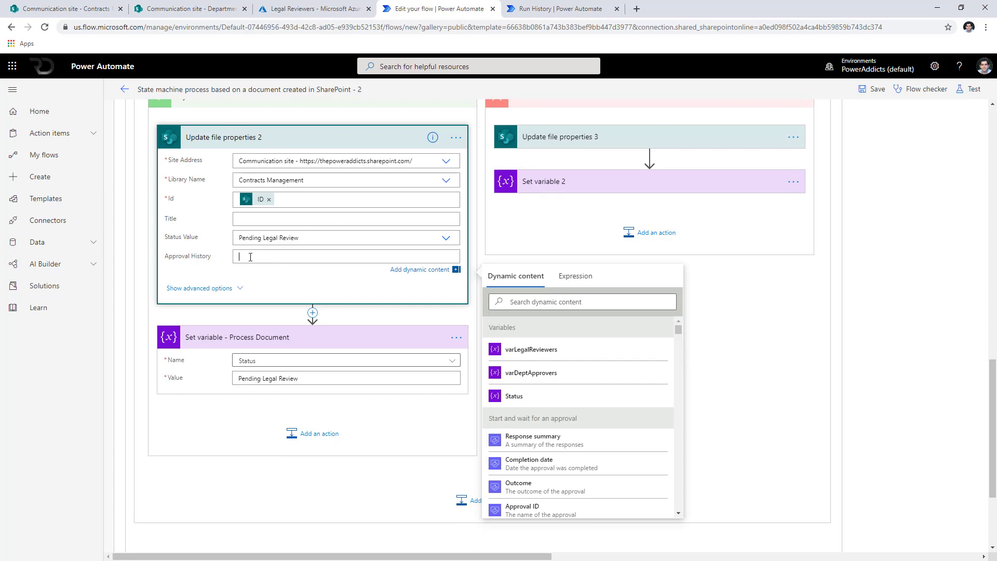
click(528, 300)
text(approval his)
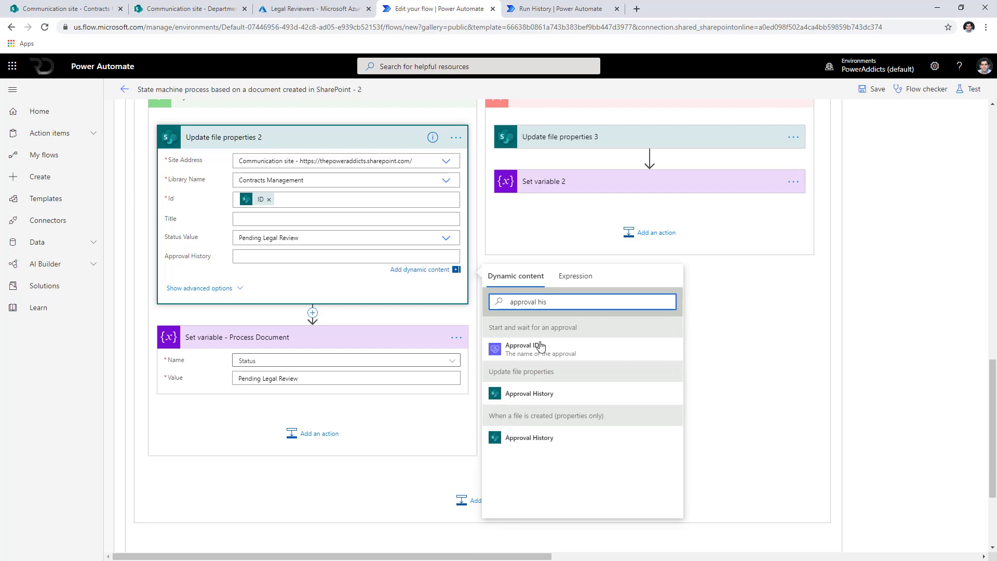
scroll(436, 401, up, 6)
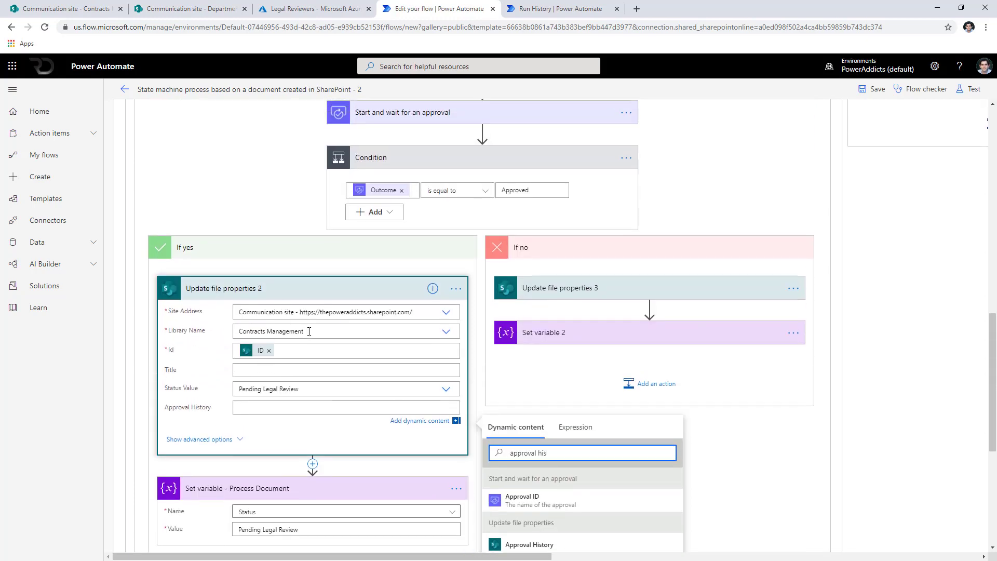
scroll(352, 410, down, 7)
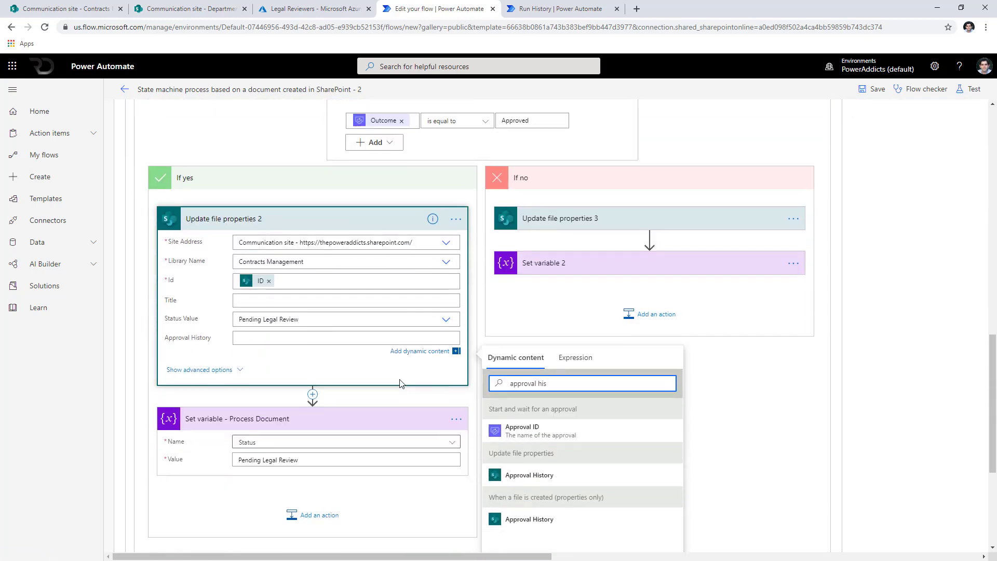
click(542, 324)
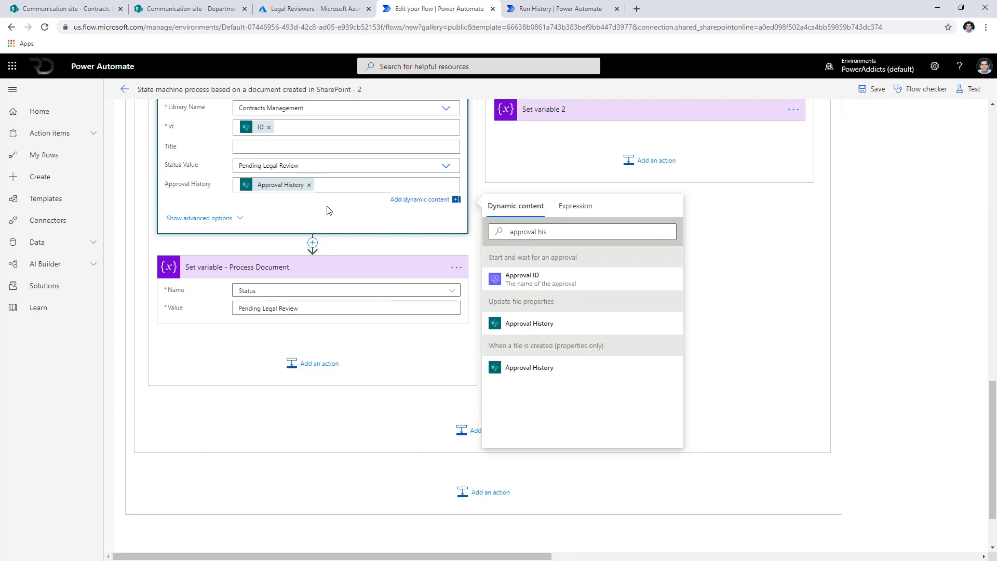
key(Return)
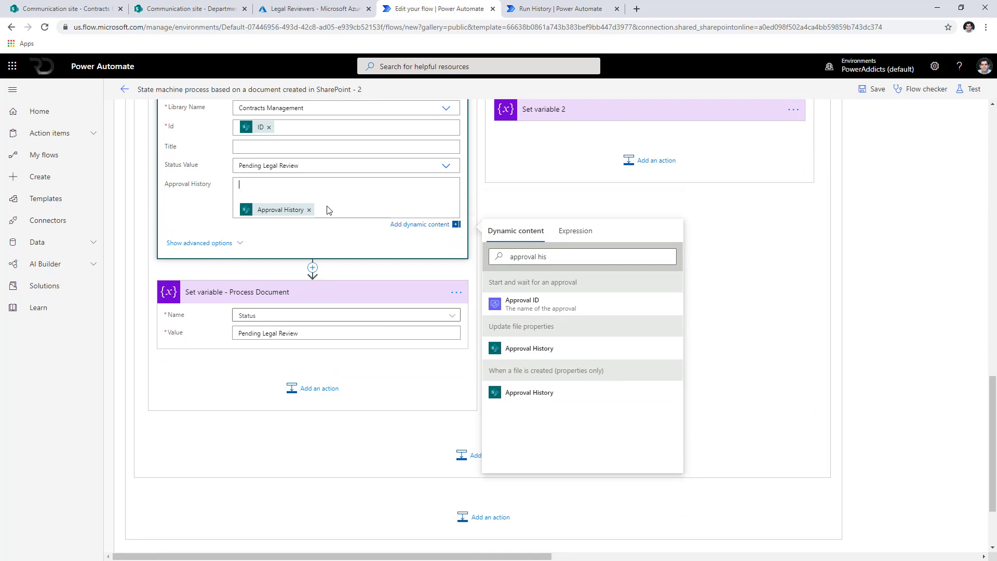
Add the line "✔ Approved by Department Reviewer" followed by Responses Approver name above the existing Approval History value.
scroll(332, 219, up, 2)
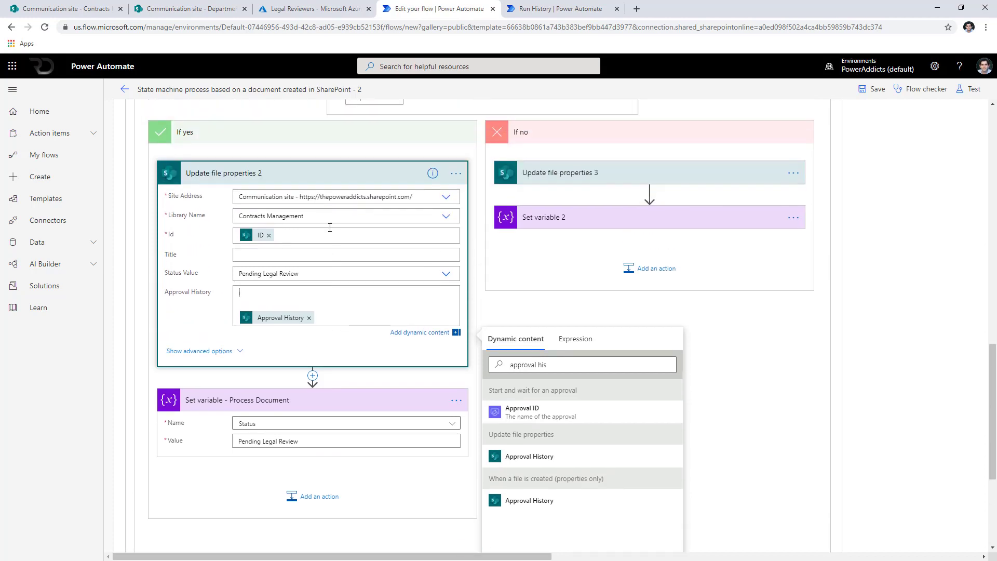
text(✔ Approved)
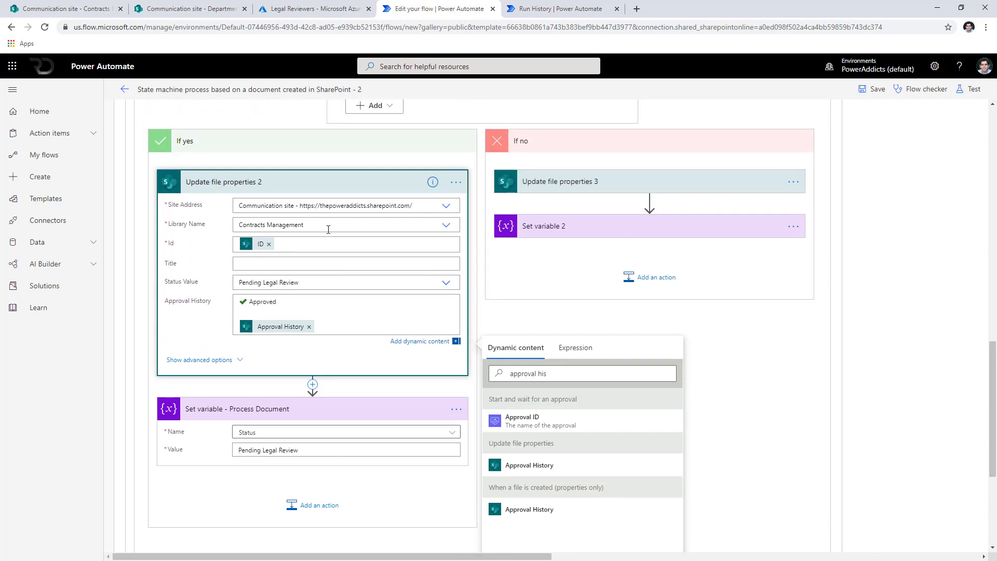
text(by Department Reviewer)
click(494, 373)
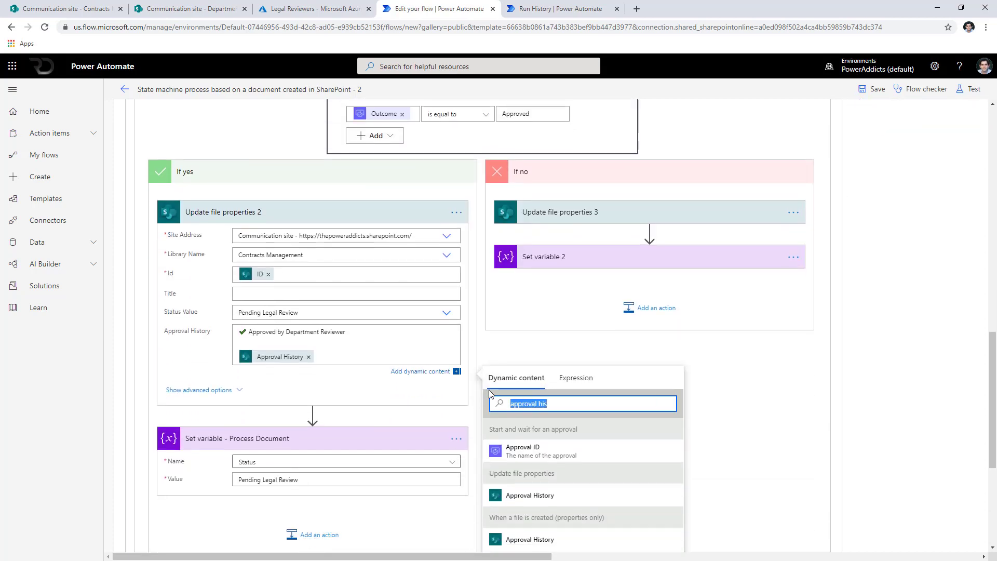
text(approver name)
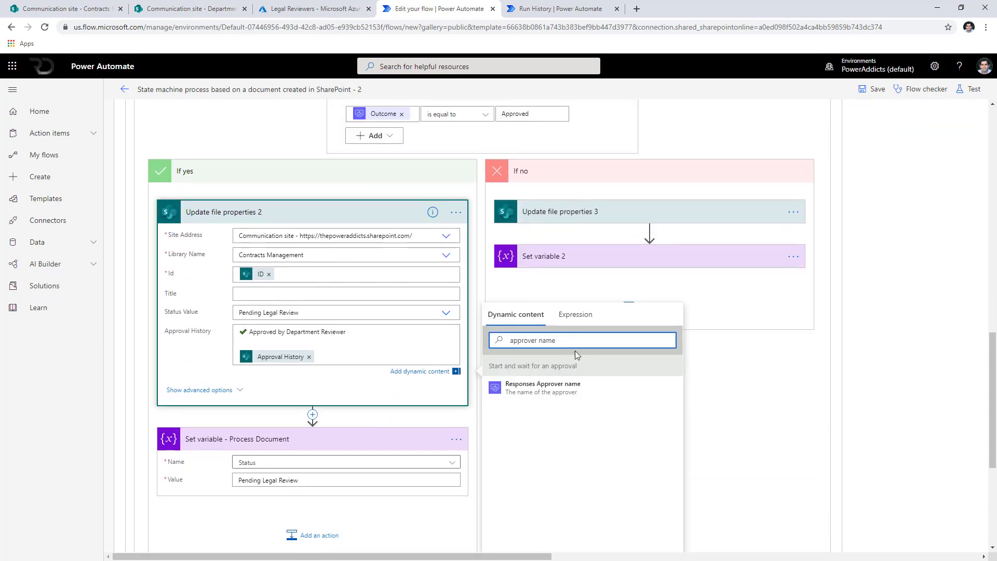
click(589, 390)
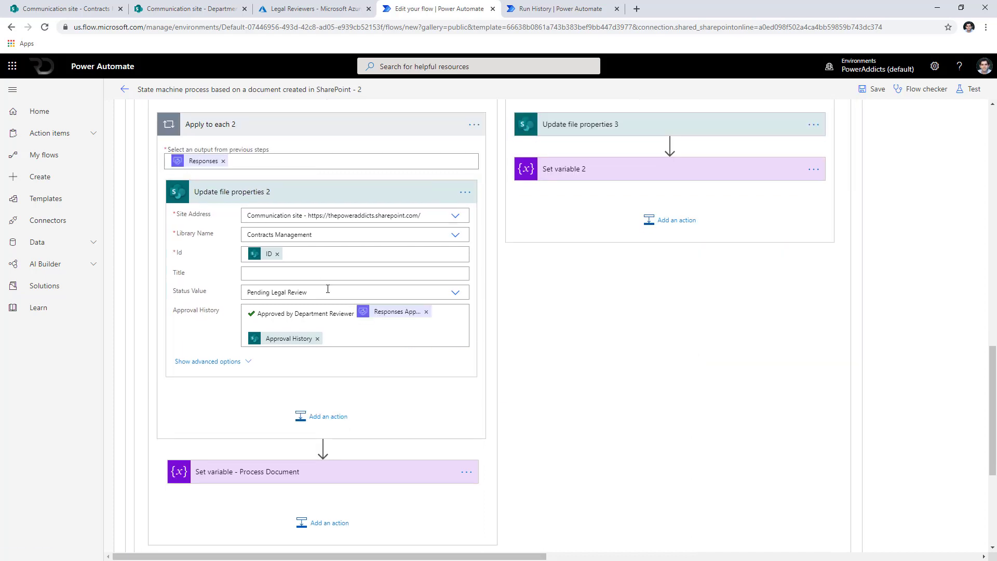
Check the approver name reference and the approval type of the Start and wait for an approval action.
mouse_move(386, 321)
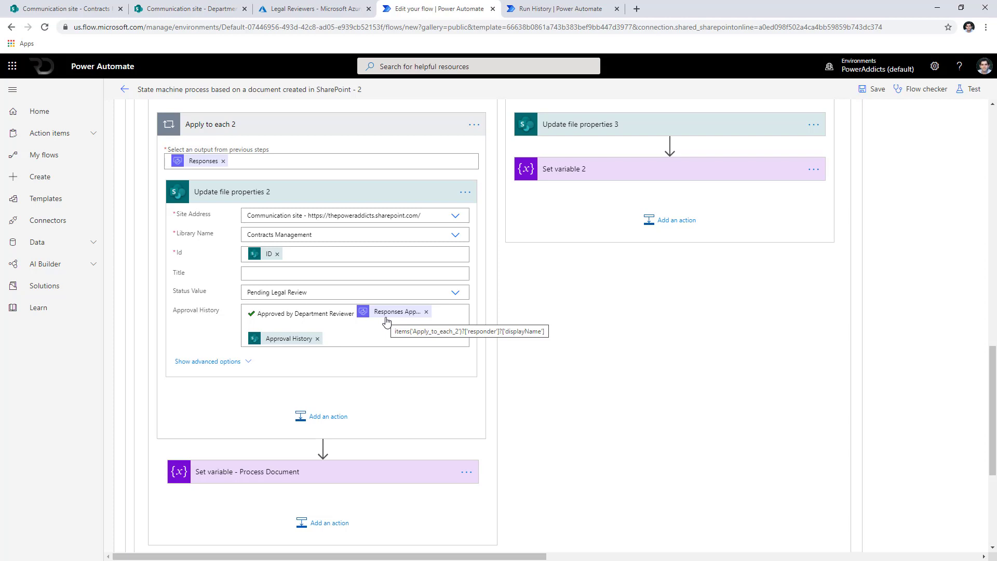
scroll(387, 324, up, 4)
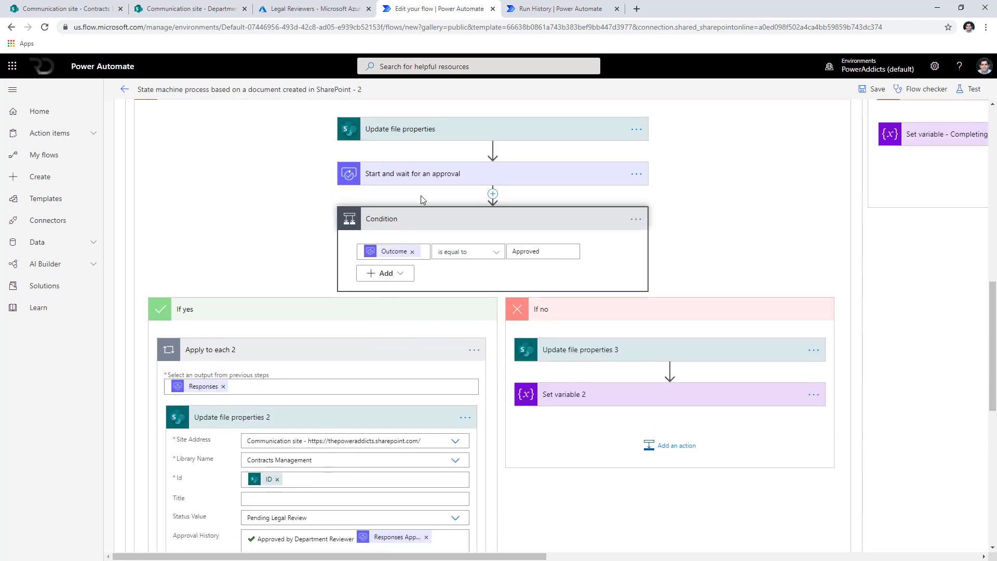
click(426, 176)
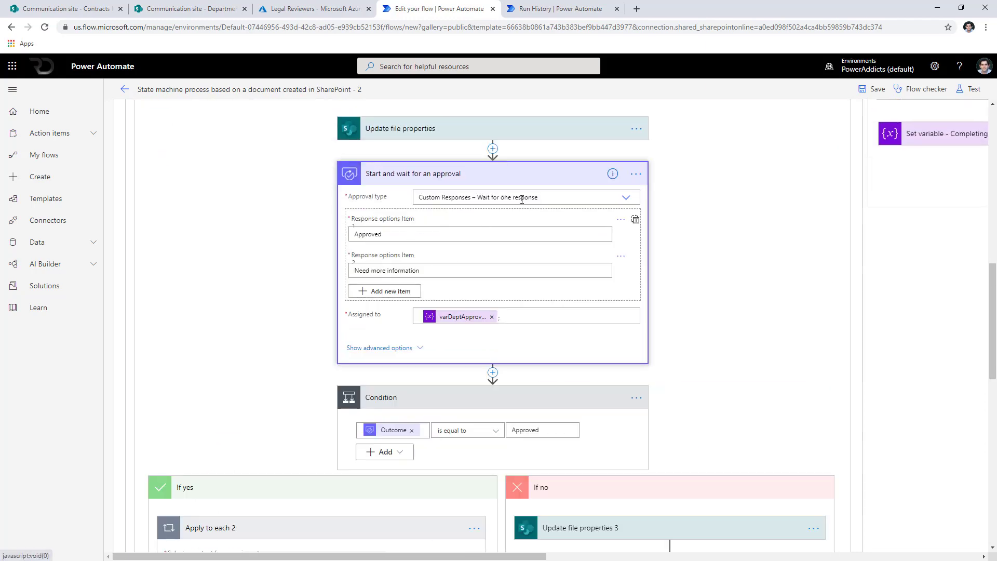
scroll(293, 285, down, 7)
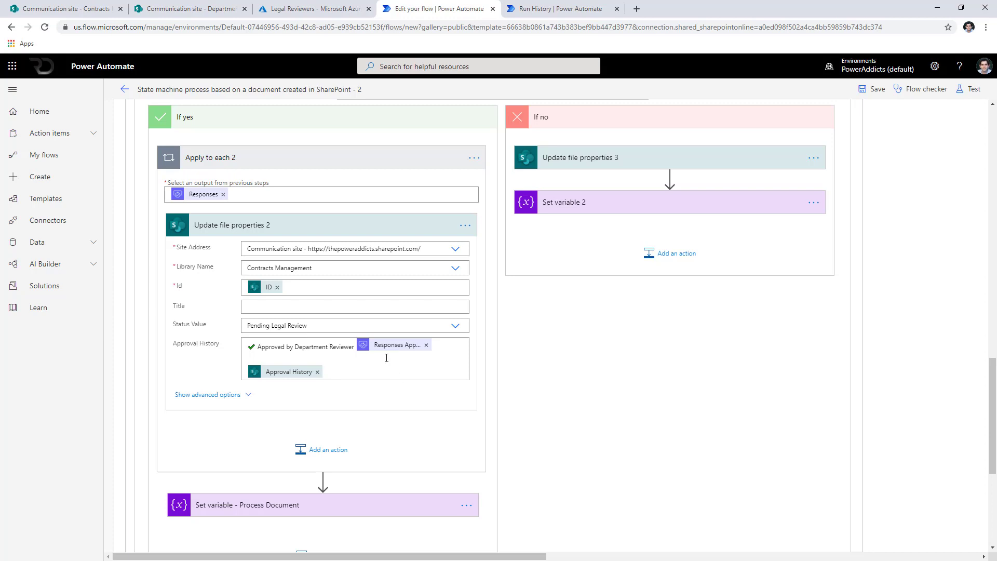
Set the Status Value of Update file properties 3 in the If no branch to Need more information.
click(708, 156)
scroll(676, 217, up, 2)
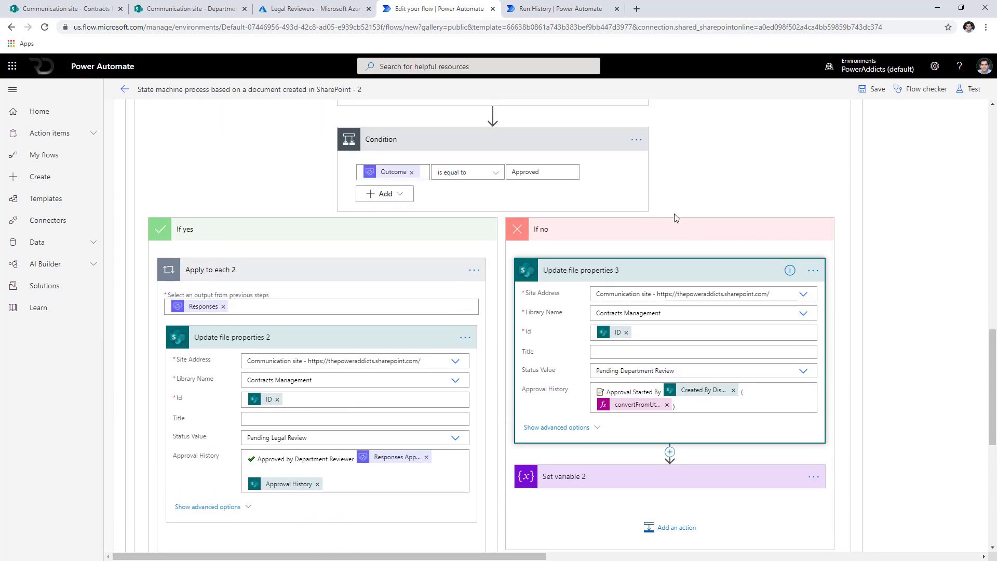
scroll(676, 217, down, 2)
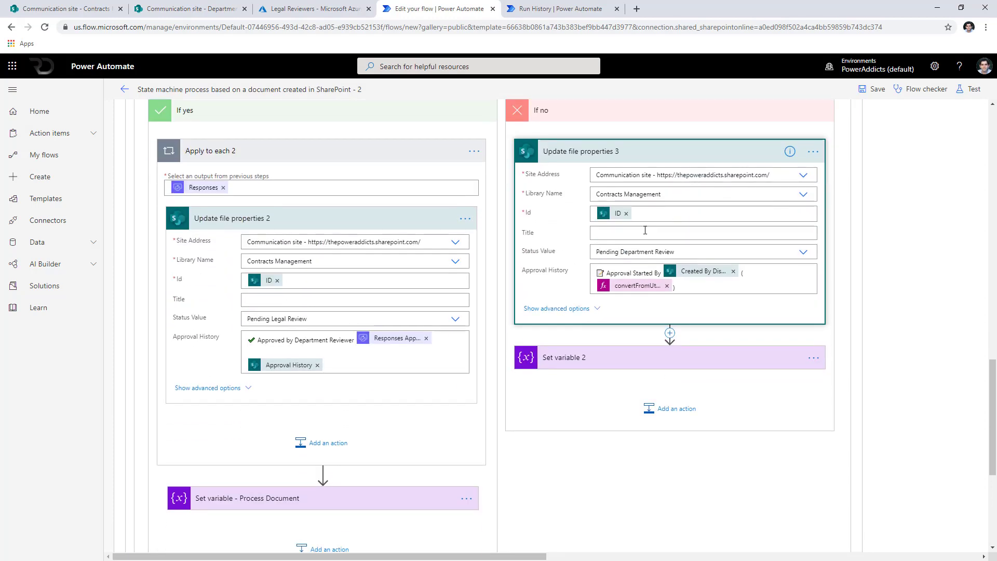
click(803, 252)
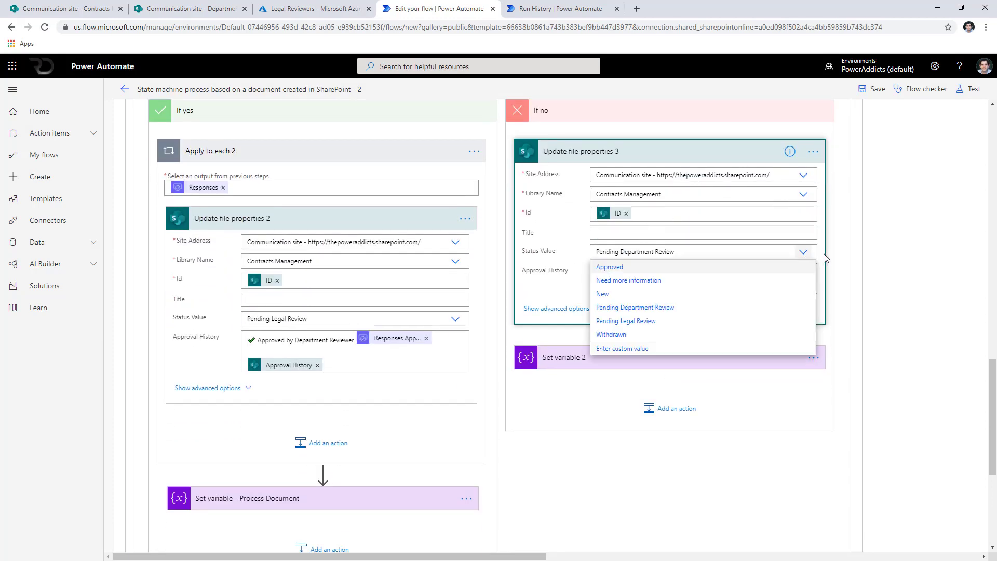
click(643, 285)
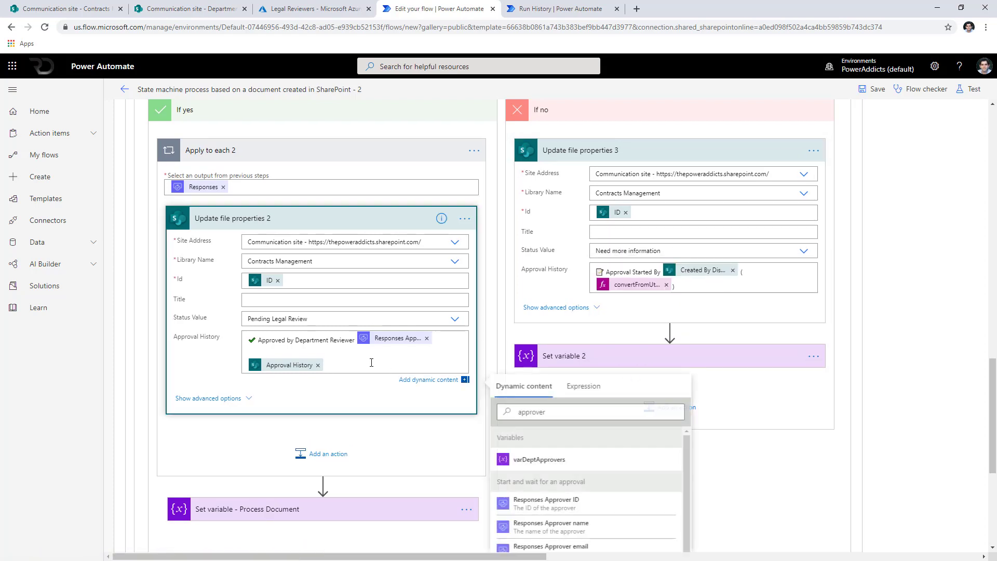
Replace the If no branch's Approval History with "❌ Need more information by Department Reviewer", Responses Approver name and the previous Approval History.
key(ctrl+a)
click(709, 288)
key(ctrl+a)
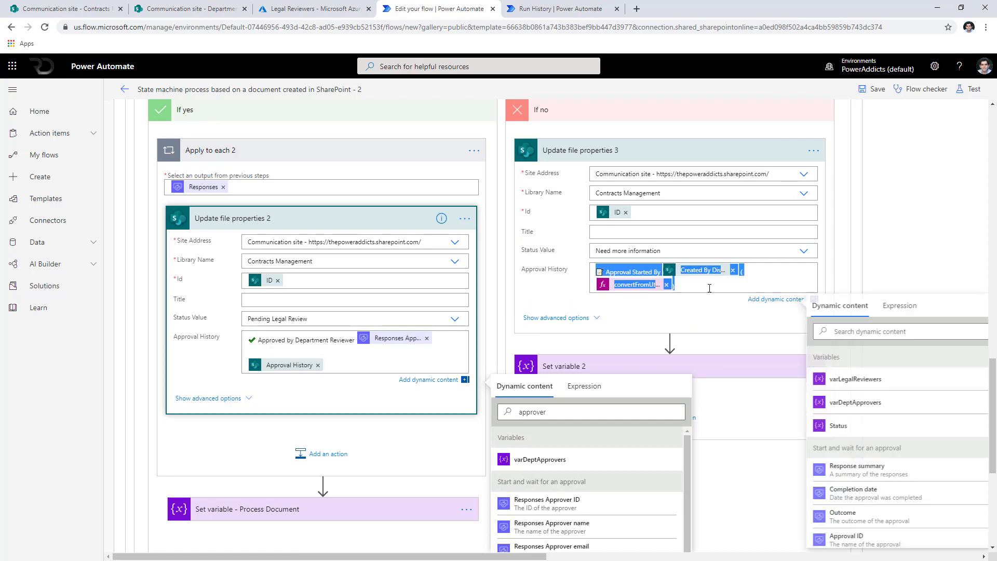
text(Approved by Department Reviewer responder.disp... Approval History)
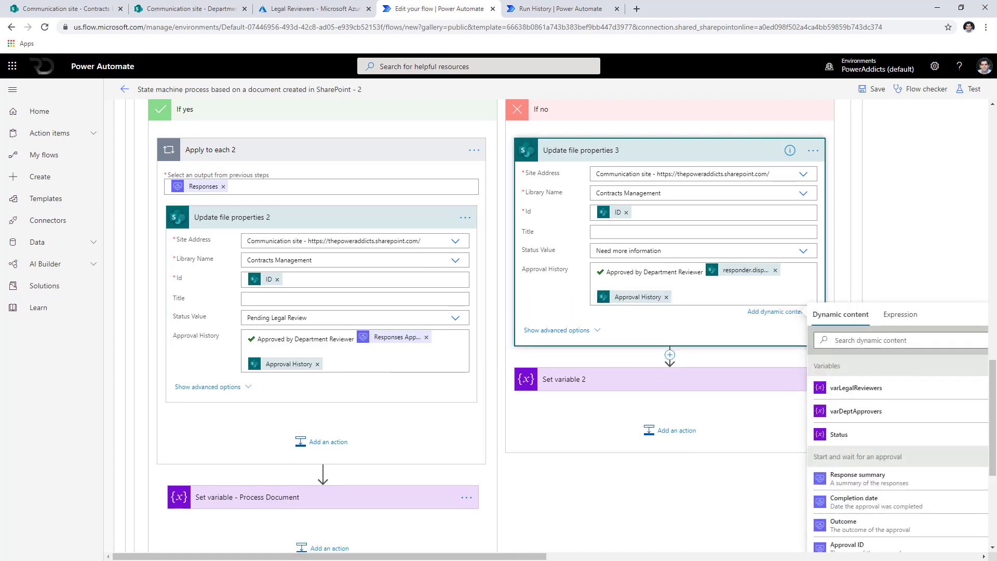
text(Need more information by Department Reviewer)
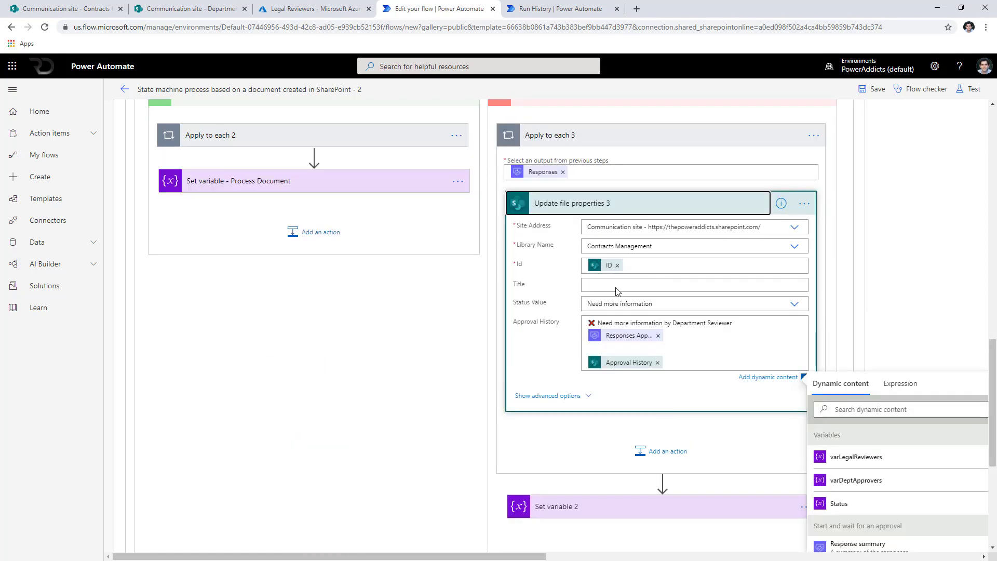
Add a Legal Review approval with responses Approved and Need more information, assigned to varLegalReviewers, inside the Pending Legal Review case's Process the document scope.
scroll(610, 320, up, 6)
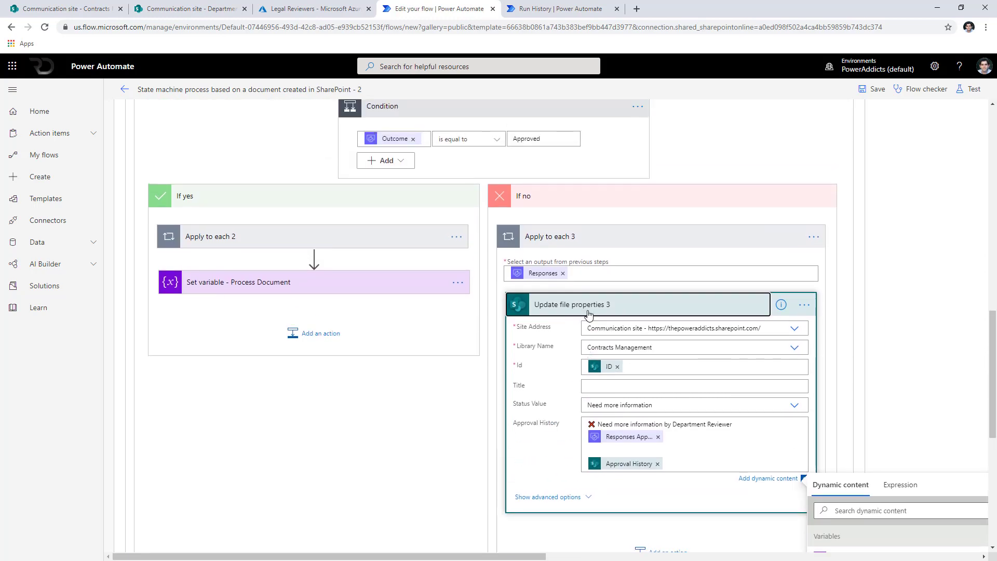
click(255, 164)
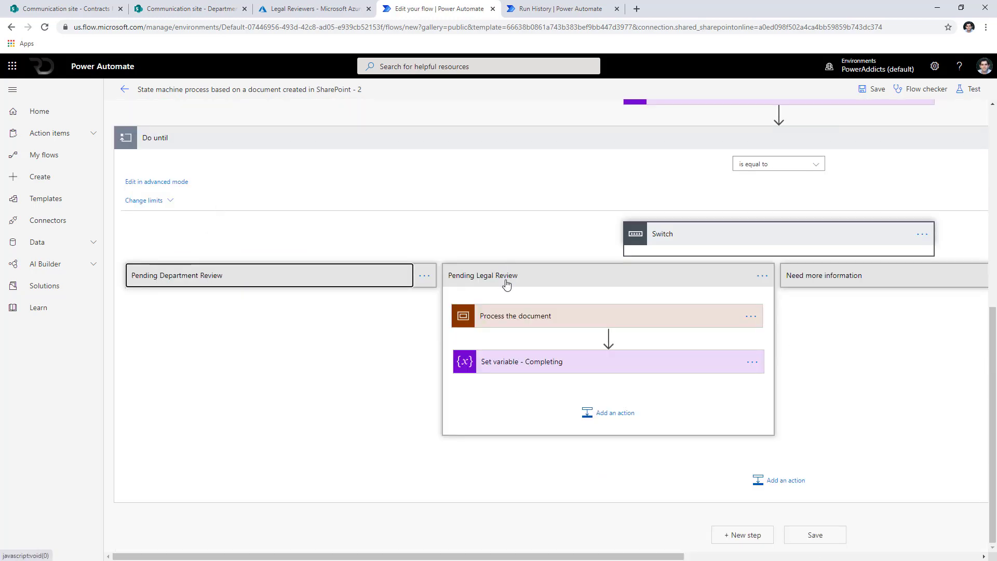
click(522, 311)
scroll(630, 318, down, 1)
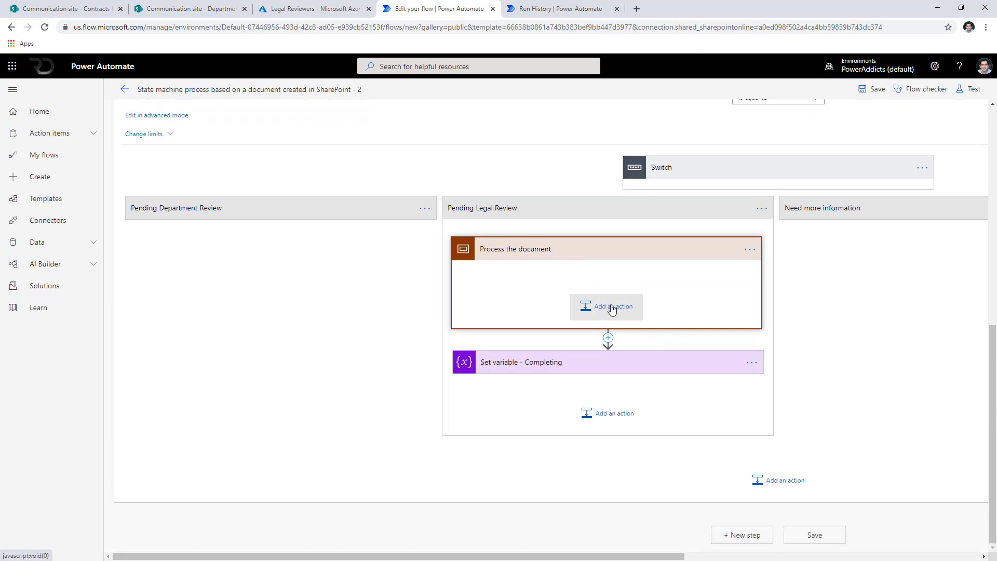
click(280, 213)
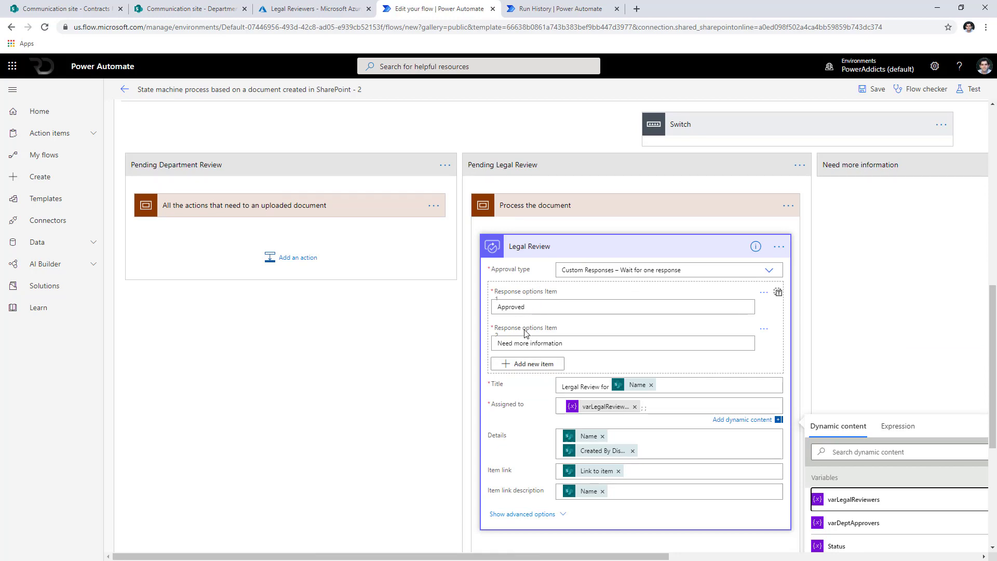
Review the Legal Review approval's assignee variable, then switch to Azure to view the Legal Reviewers group.
scroll(591, 347, down, 3)
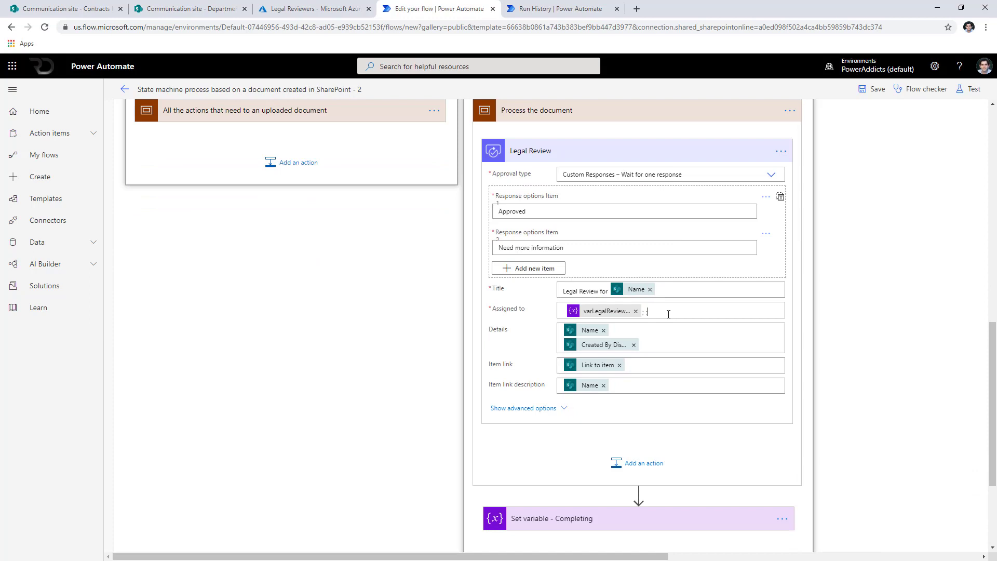
click(669, 314)
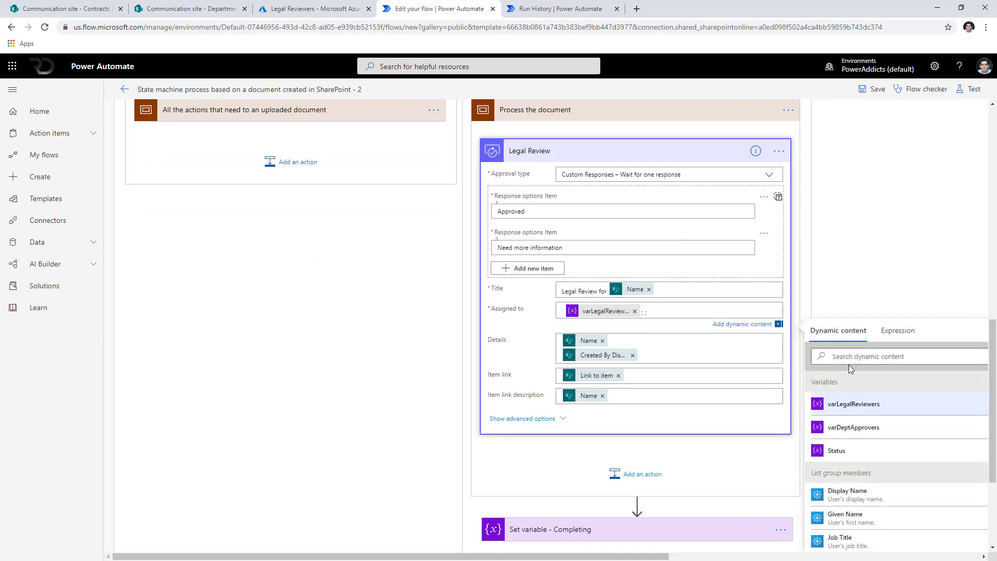
click(847, 279)
click(327, 9)
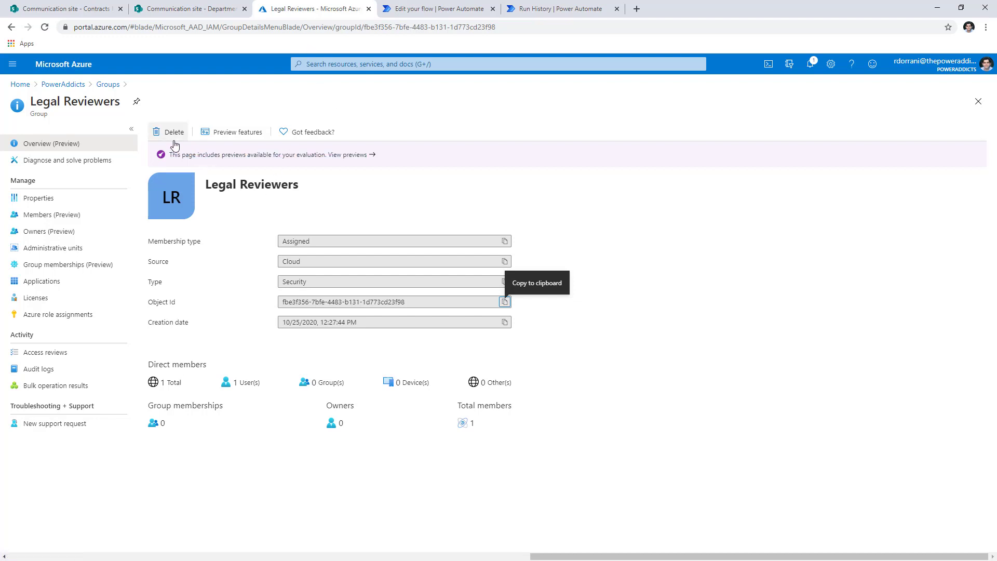
Back in the flow, set Condition 2's If yes Status variable to Completed and begin adding an action in If no.
click(457, 11)
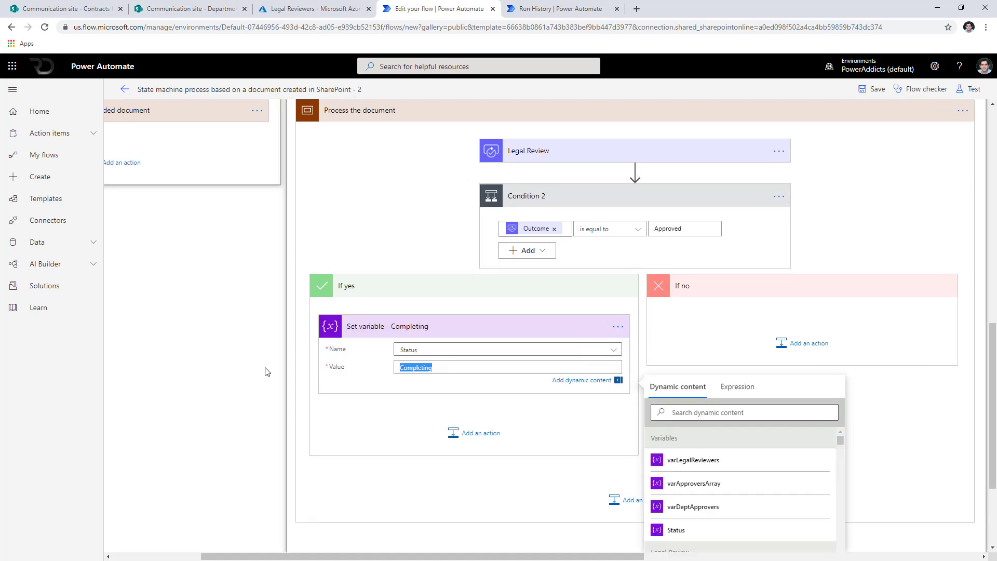
text(Approved)
click(417, 254)
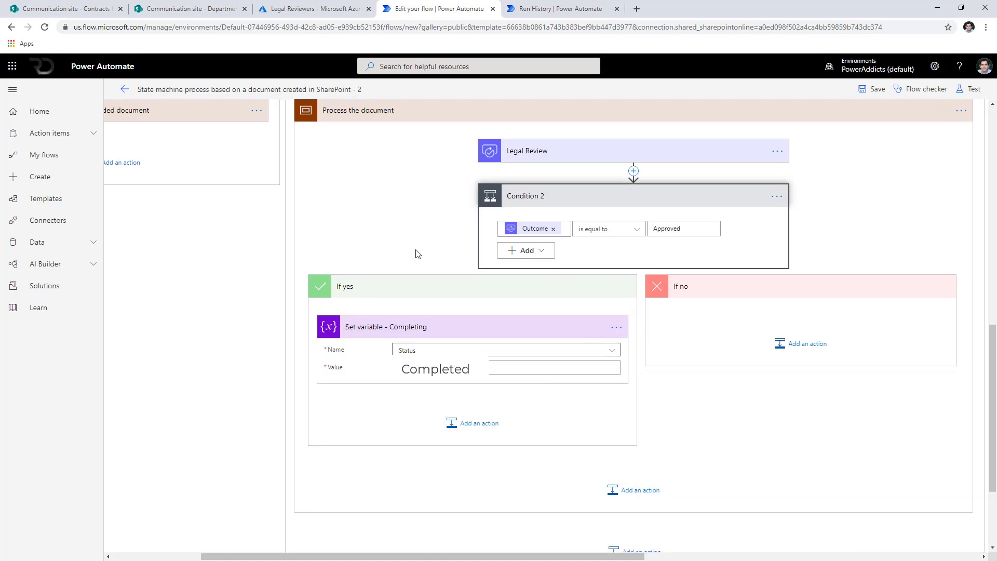
click(802, 343)
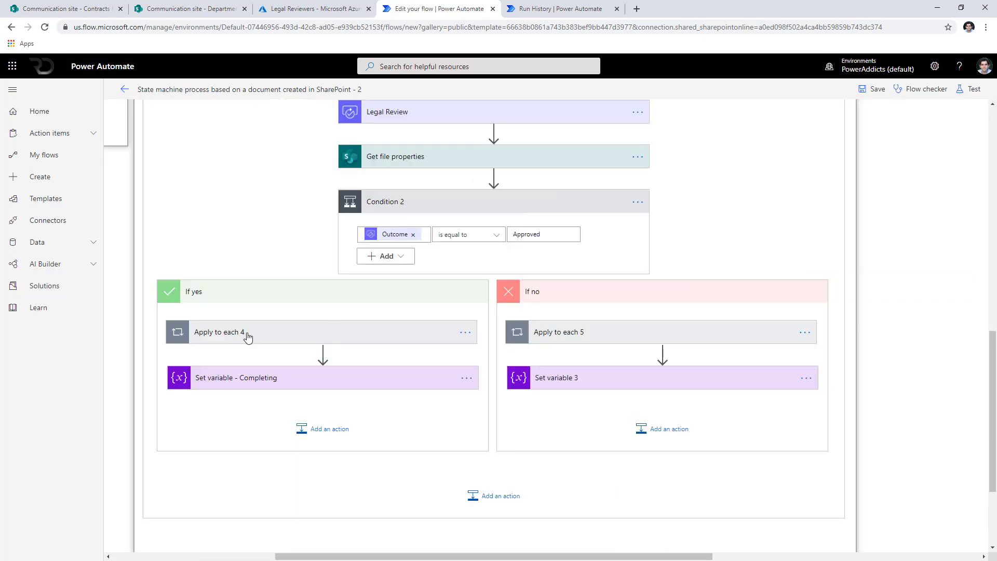
Examine the status and approval history that Update file properties 4 writes inside Apply to each 4.
click(248, 336)
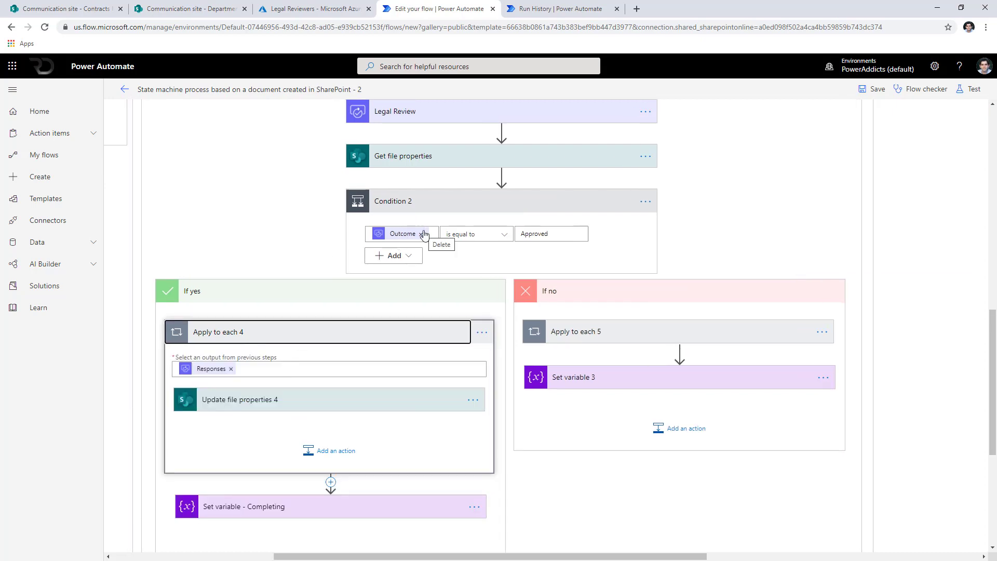
click(329, 406)
scroll(335, 405, down, 1)
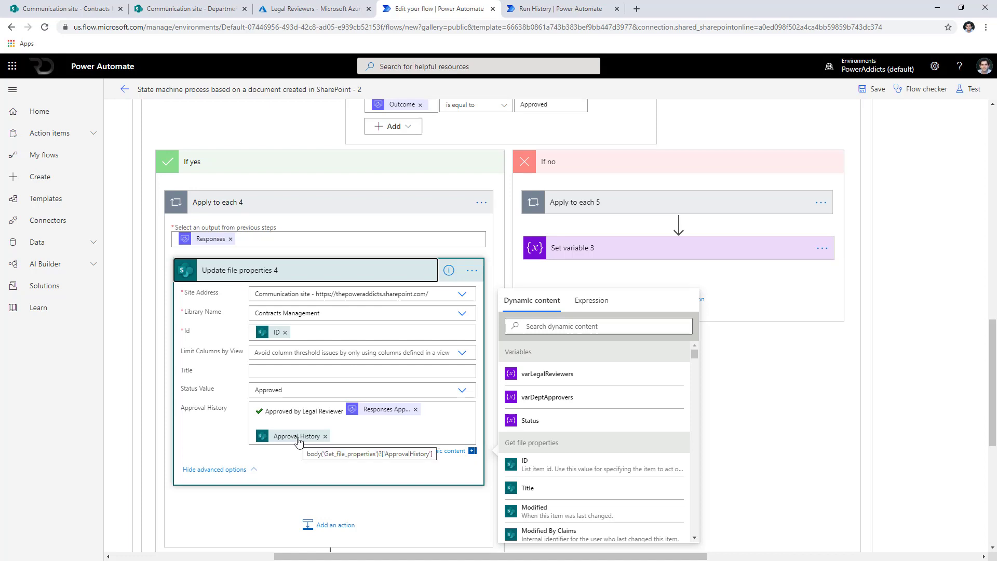
scroll(298, 441, up, 5)
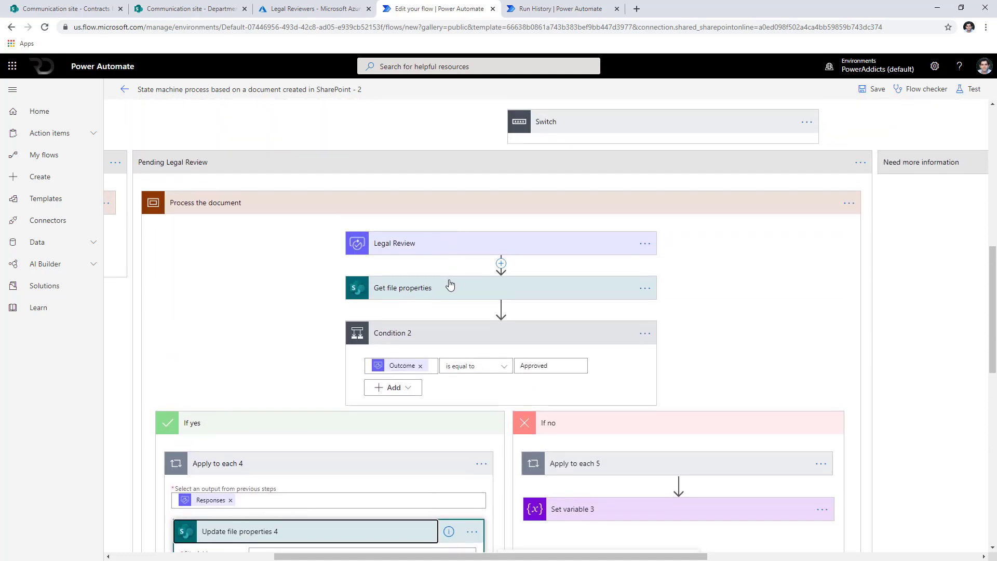
Examine the Get file properties action after Legal Review and how both branches of Condition 2 update the document's Approval History.
click(449, 285)
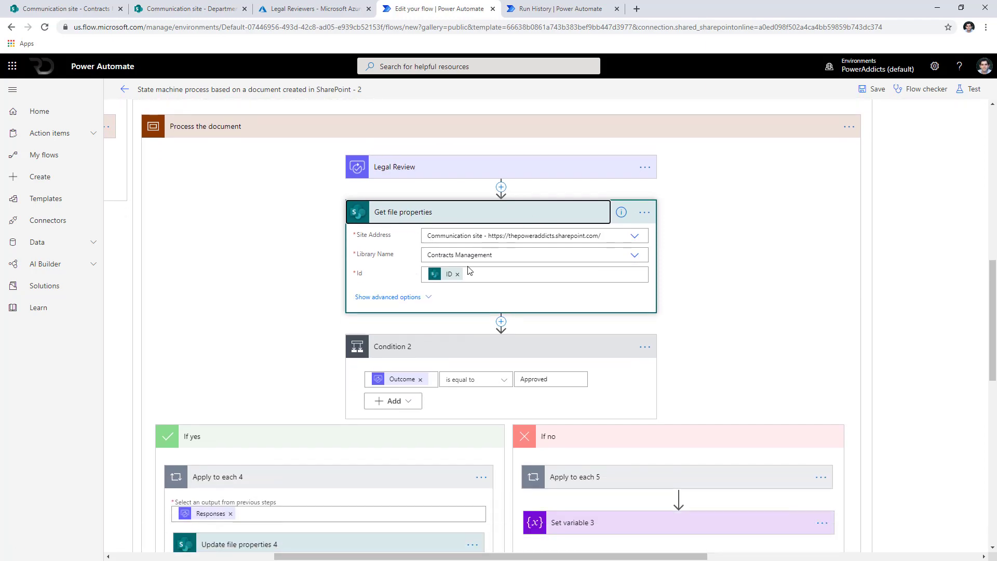
scroll(445, 283, up, 3)
scroll(435, 366, down, 2)
scroll(487, 341, up, 10)
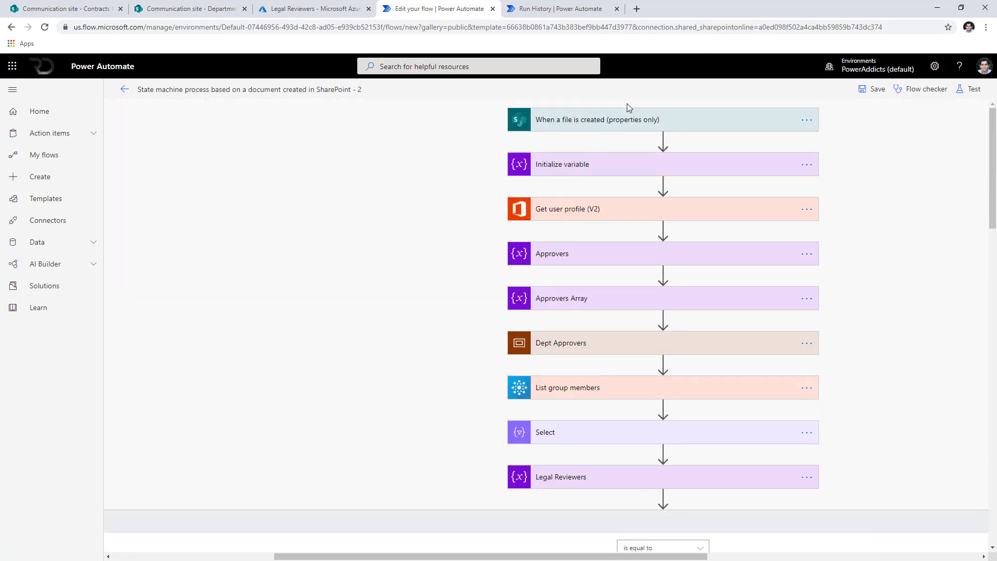
scroll(488, 336, down, 9)
scroll(489, 331, down, 2)
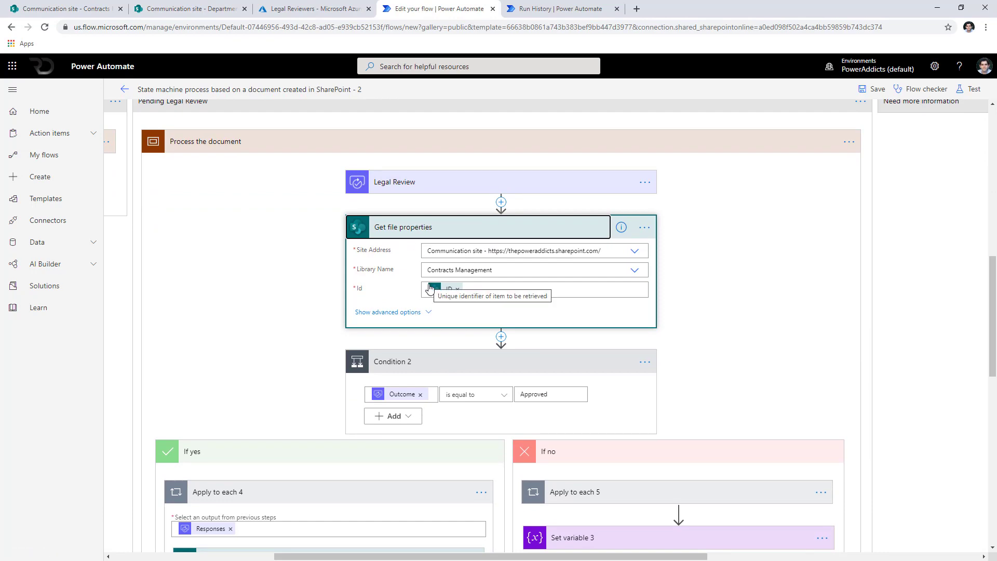
scroll(429, 282, down, 5)
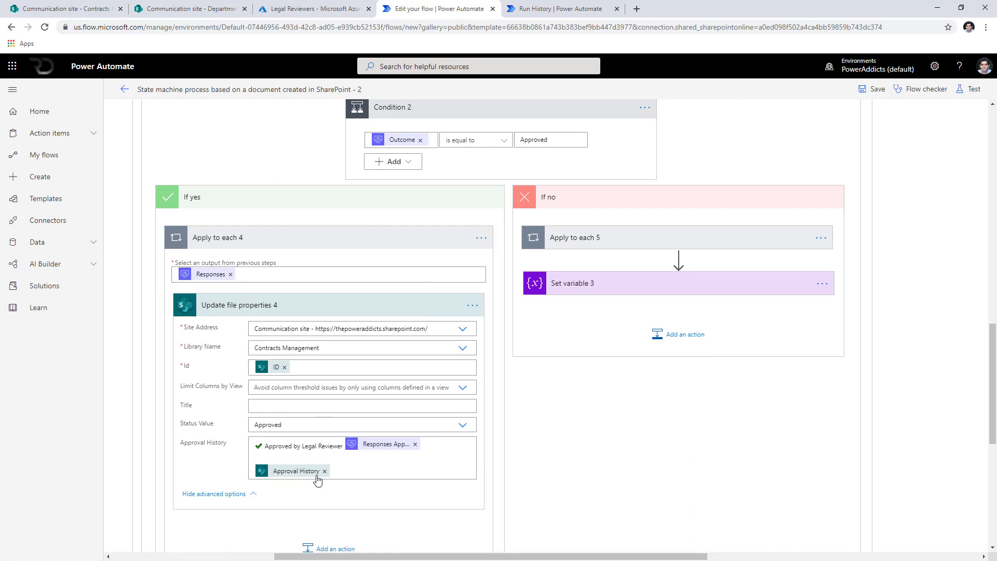
scroll(318, 479, up, 3)
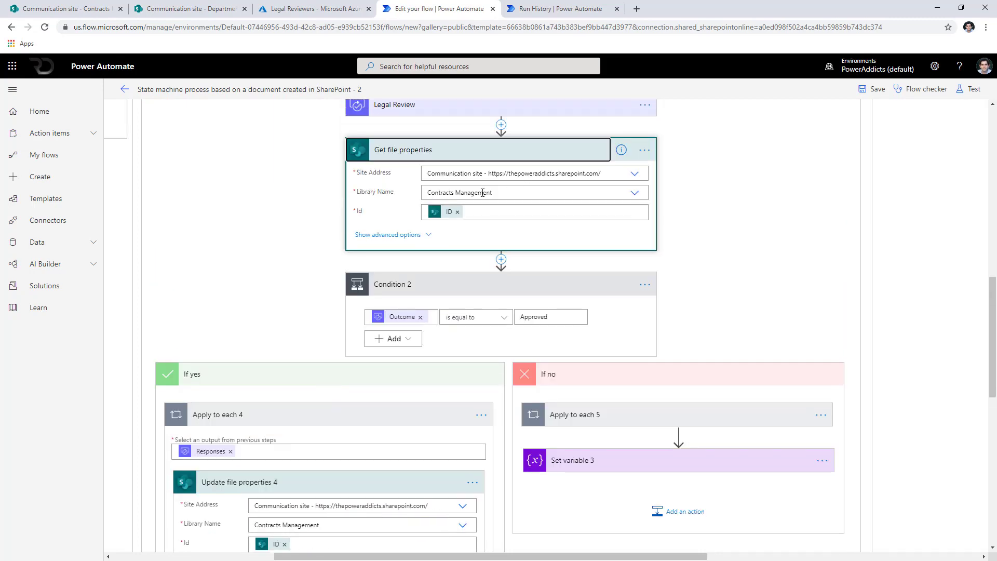
scroll(423, 388, down, 2)
scroll(425, 387, down, 4)
click(675, 287)
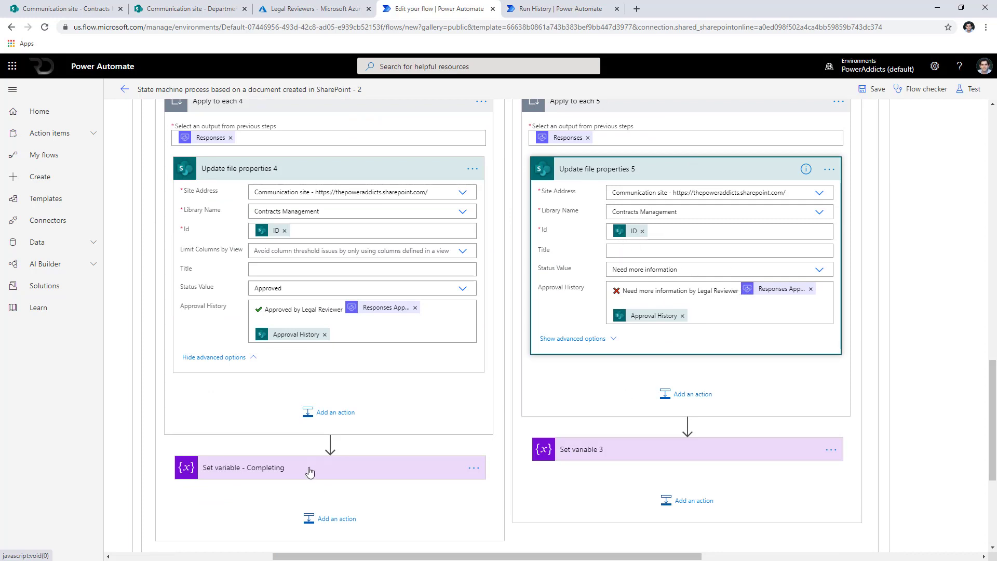
Add a Need more info approval with responses Resubmit for Review and Withdraw in the Need more information case's Complete the process scope.
scroll(316, 514, up, 8)
scroll(310, 557, left, 4)
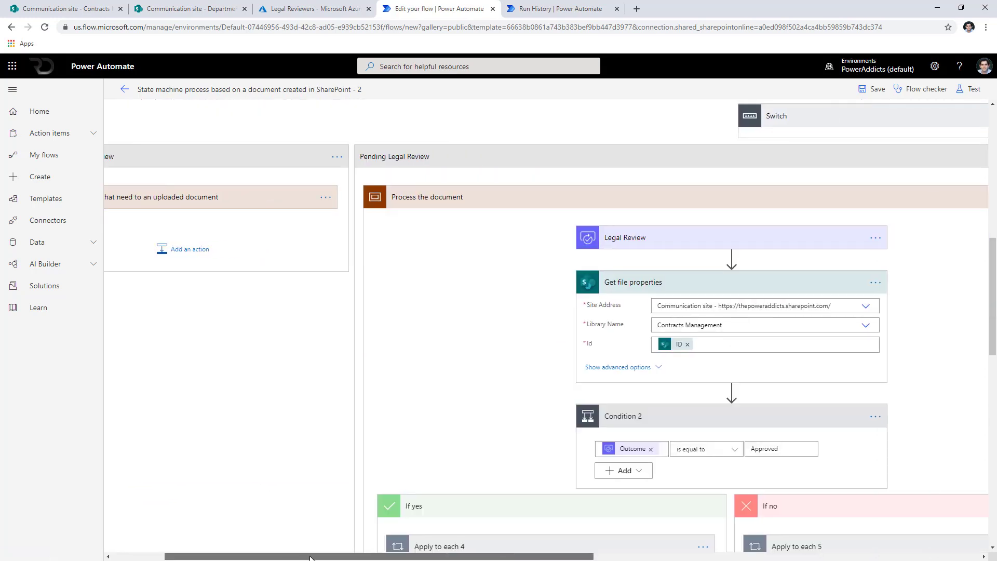
click(426, 163)
click(293, 319)
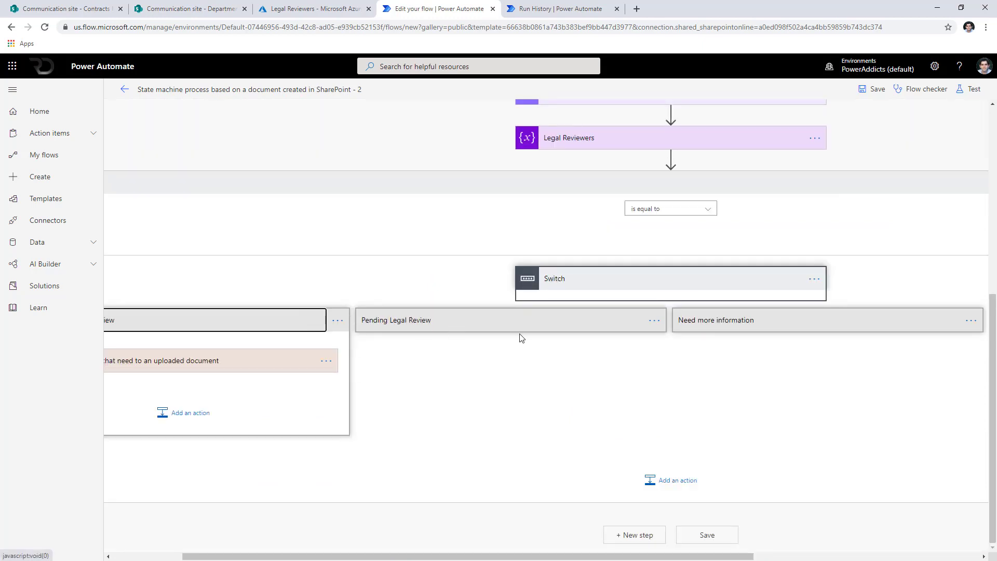
click(696, 422)
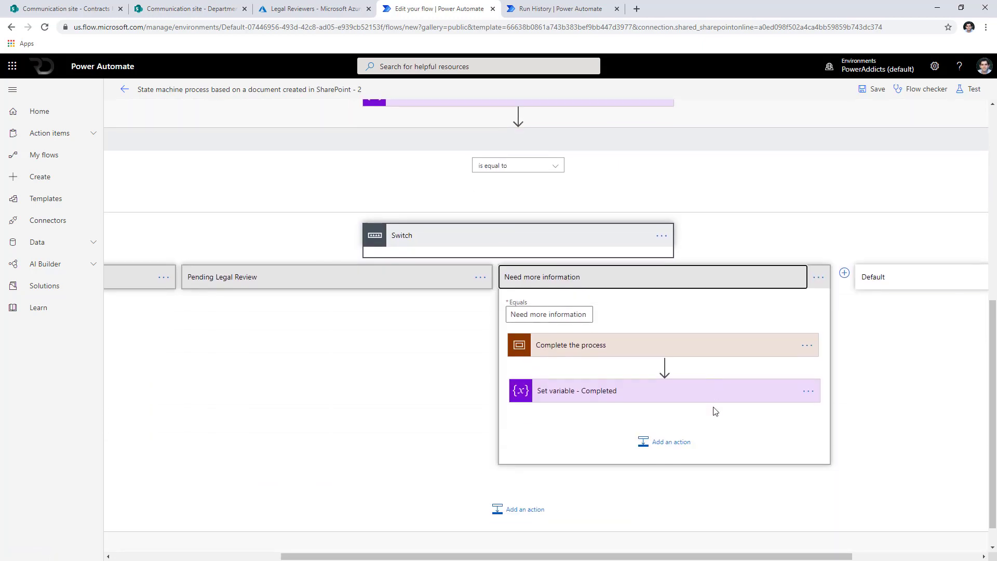
click(425, 277)
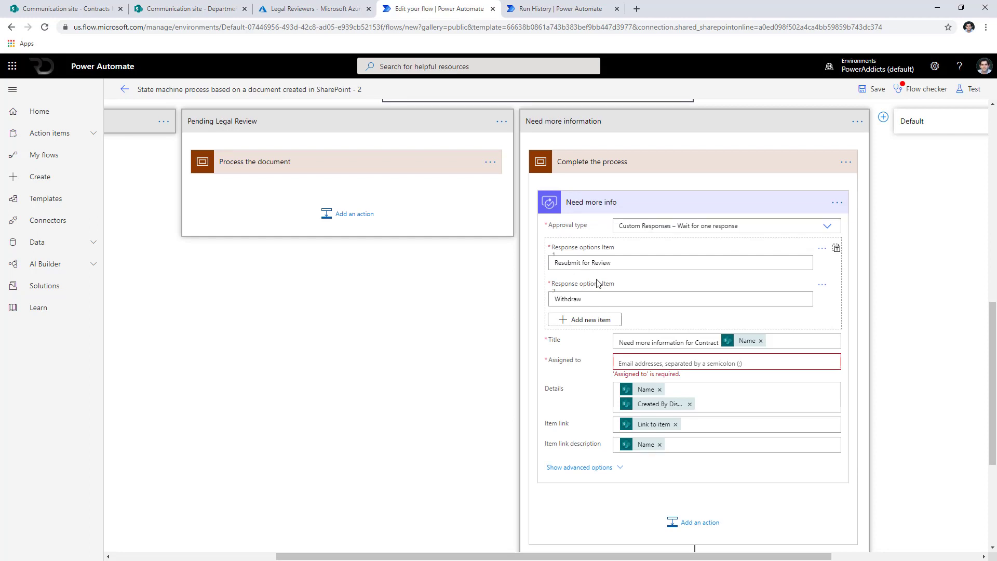
Assign the Need more info approval to Created By Email from the When a file is created trigger.
scroll(600, 277, down, 3)
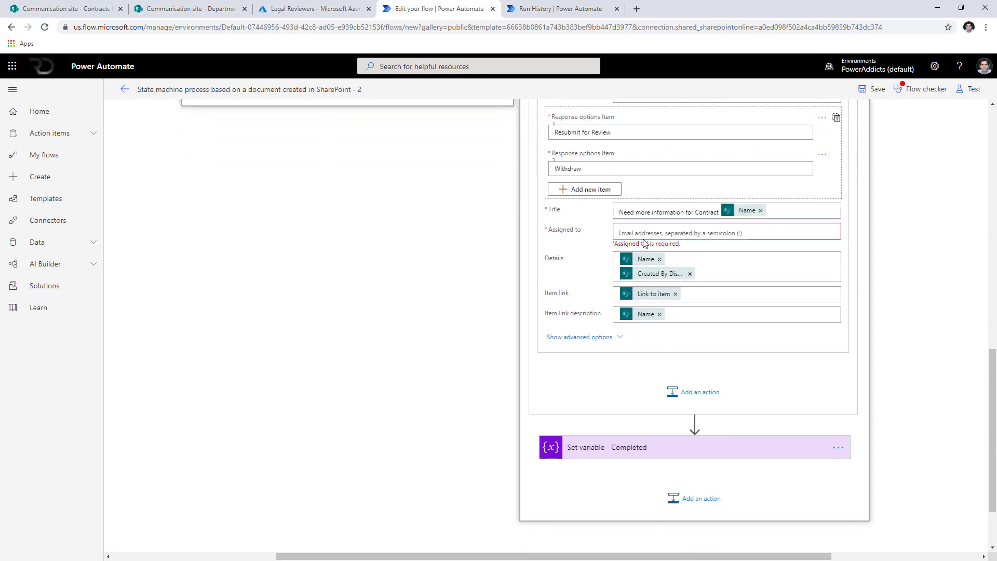
scroll(644, 243, up, 1)
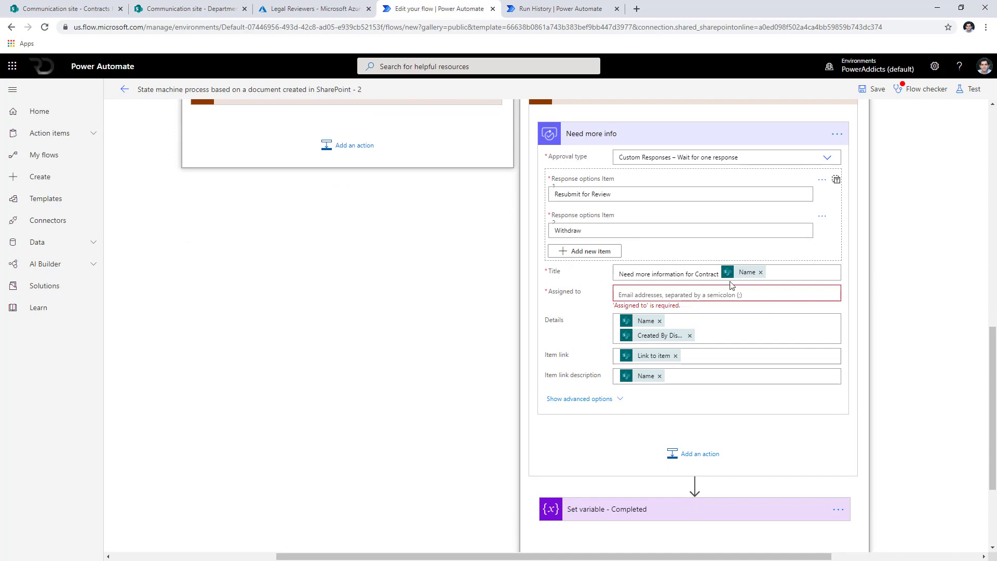
click(677, 295)
click(854, 350)
text(created  by email)
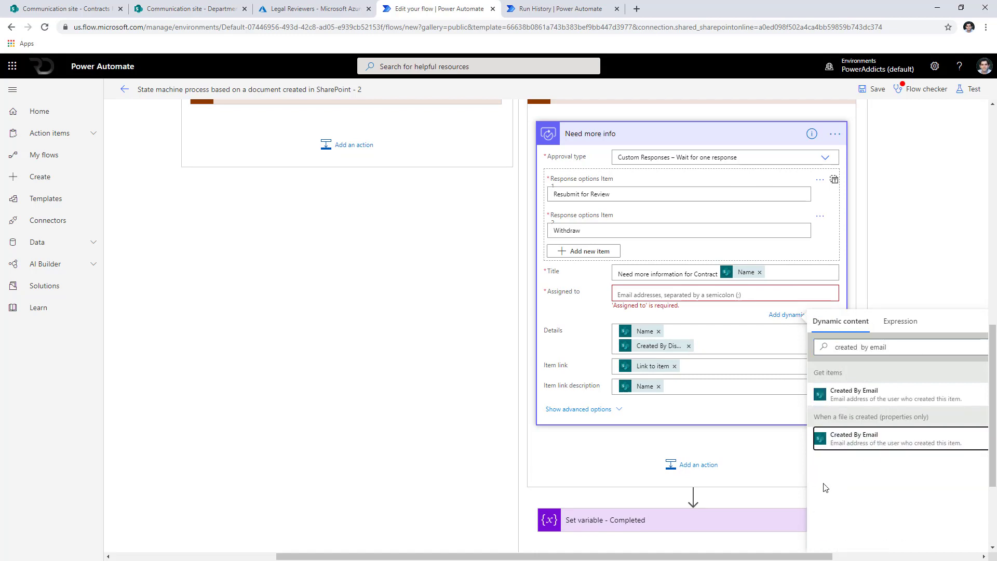
click(878, 439)
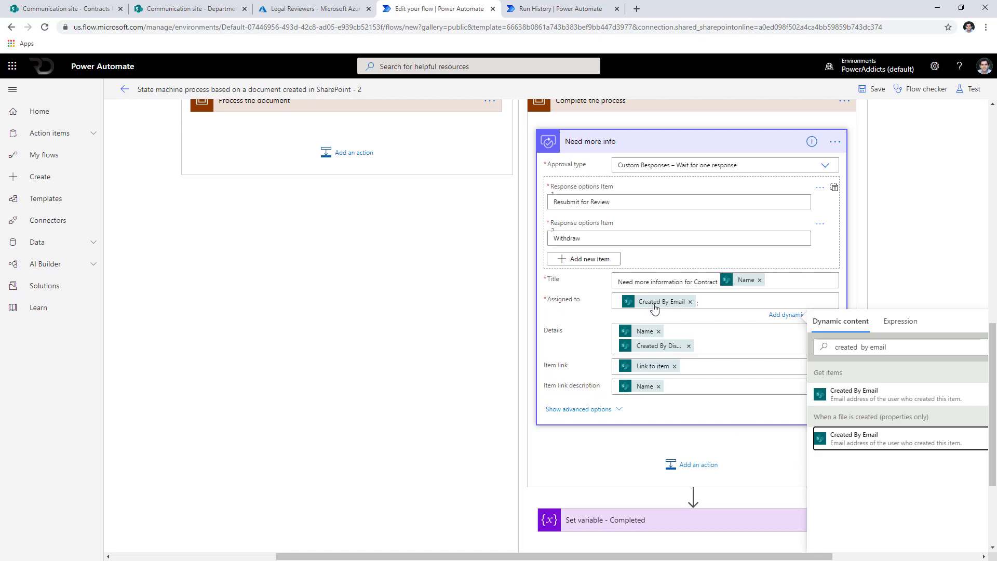
mouse_move(654, 307)
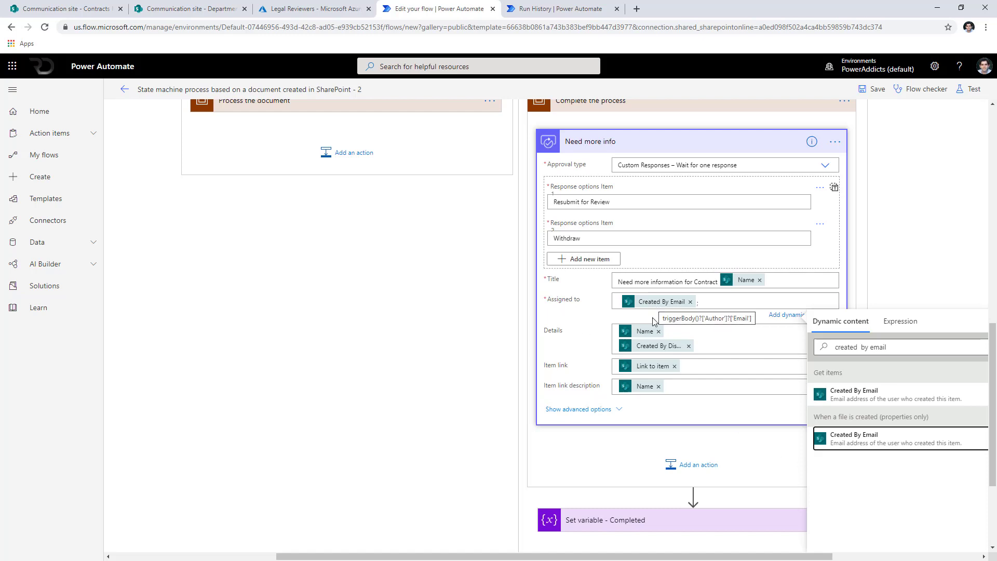
scroll(603, 250, up, 1)
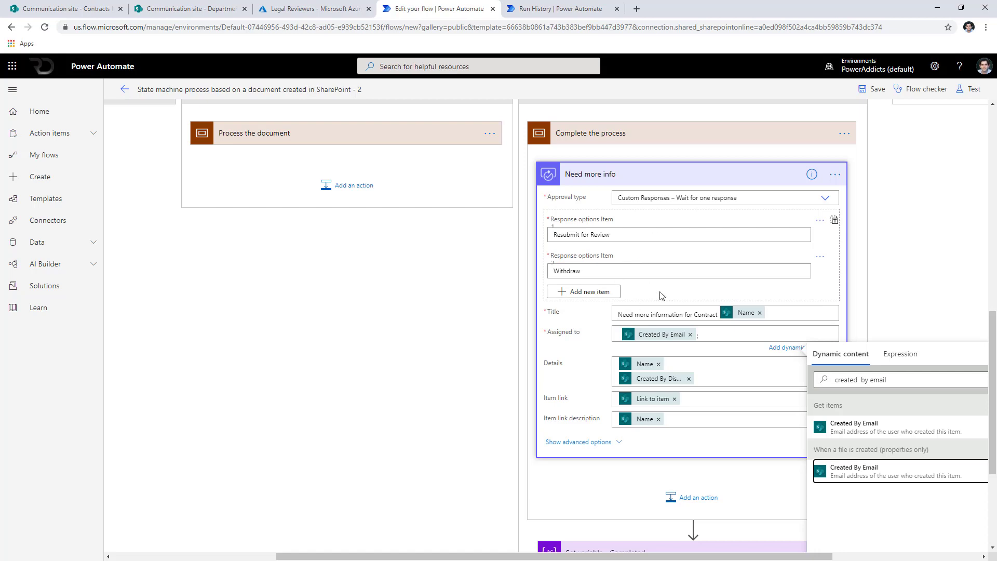
Add a condition after the Need more info approval checking that its Outcome is equal to Resubmit for Review.
scroll(678, 463, down, 3)
click(687, 392)
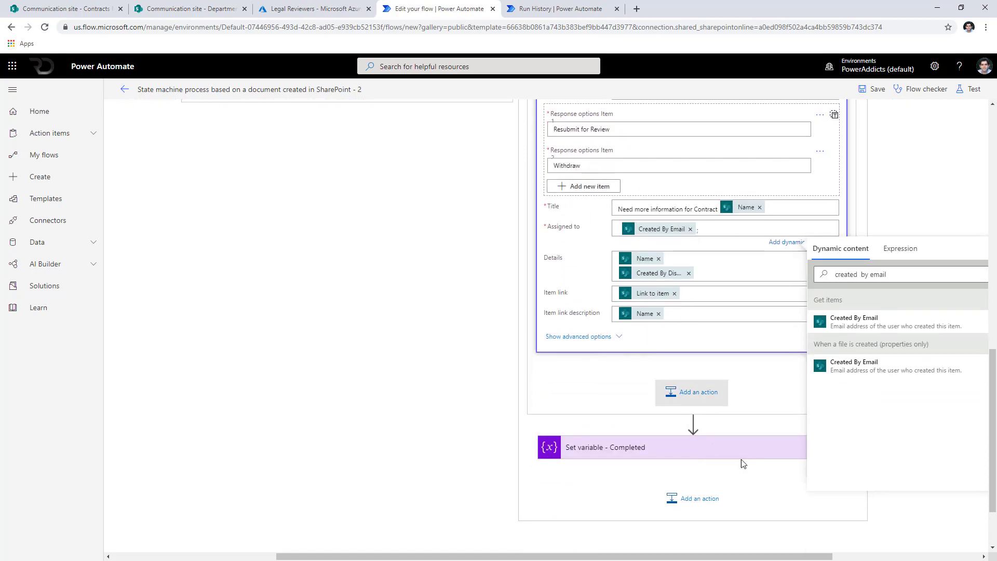
click(586, 290)
click(748, 224)
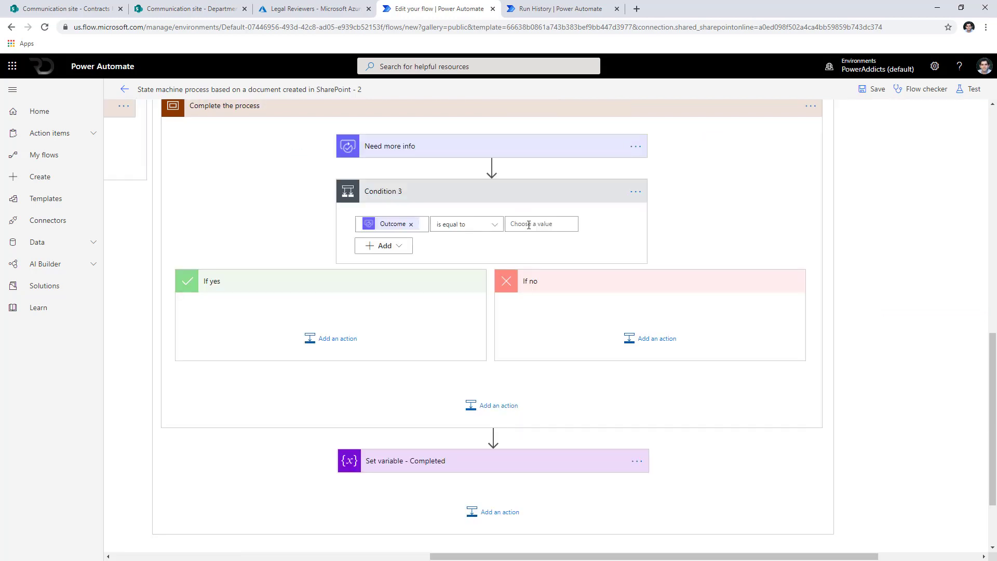
click(535, 224)
key(ctrl+v)
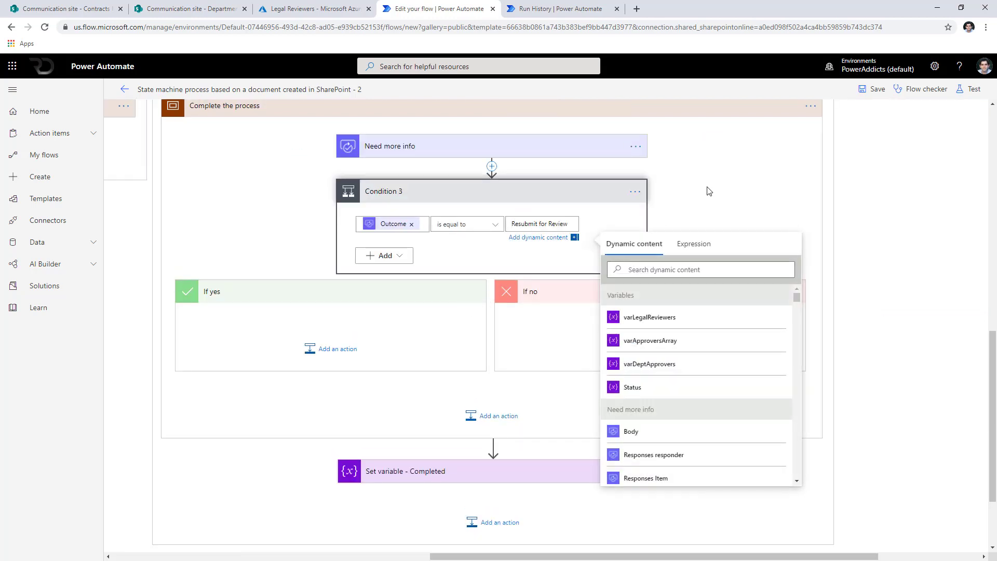
Add Update file properties to Condition 3's If yes for Contracts Management, with the file ID and Status Value Pending Department Review.
click(394, 337)
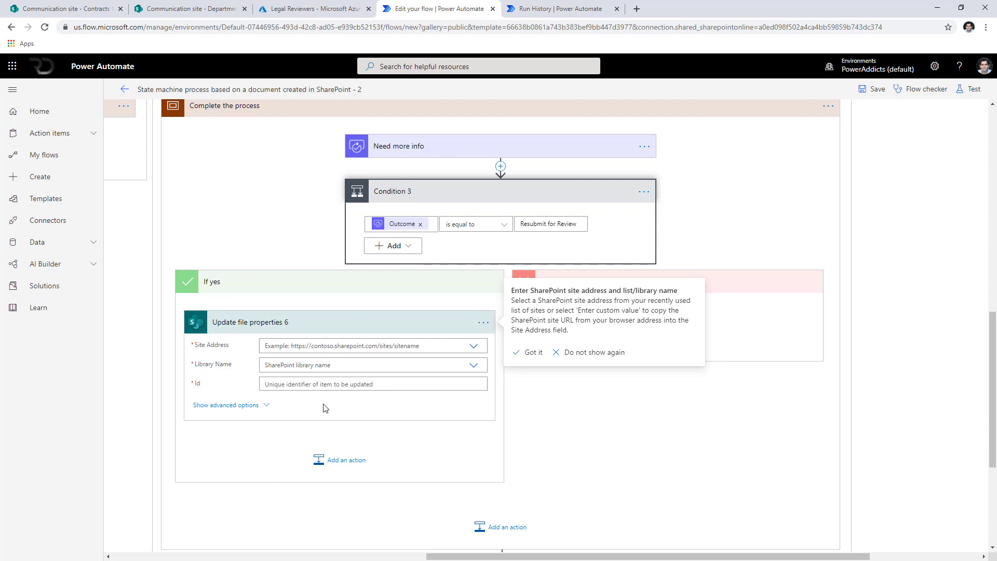
click(473, 331)
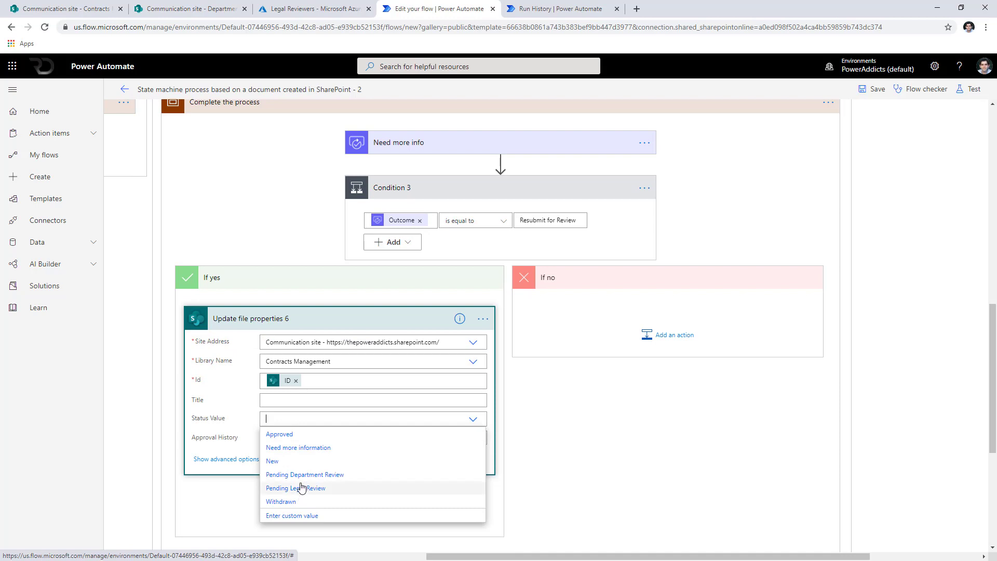
click(302, 478)
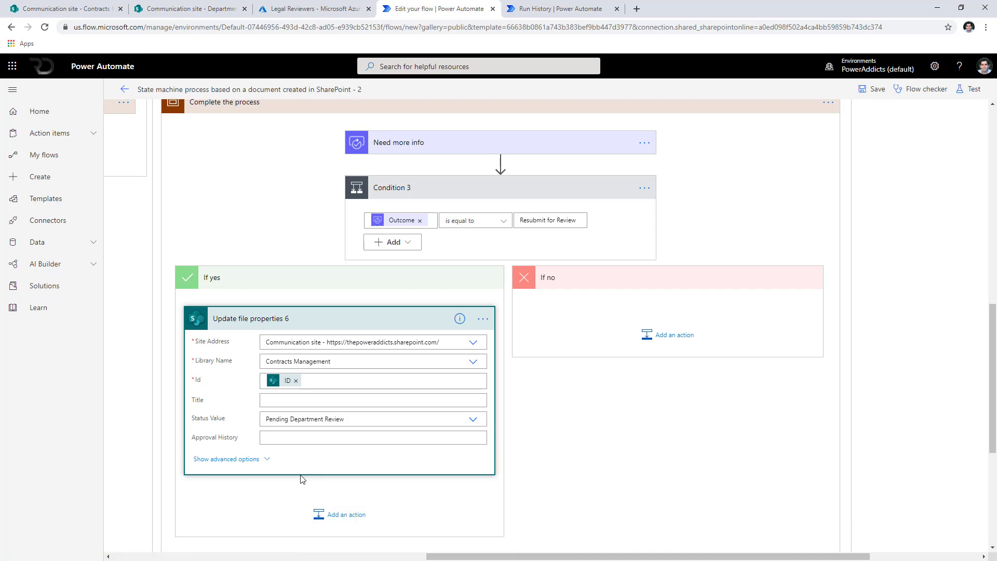
Move Set variable - Completed below Update file properties 6 in If yes and set its value to Pending Department Review.
scroll(301, 478, down, 3)
drag(454, 488, 318, 336)
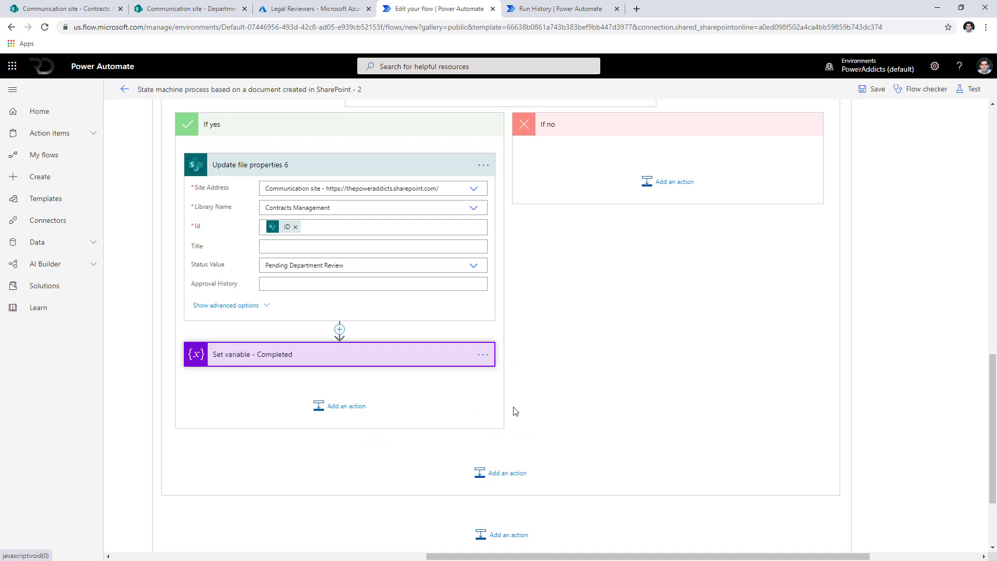
click(400, 363)
double_click(315, 393)
text(Pending Department Review)
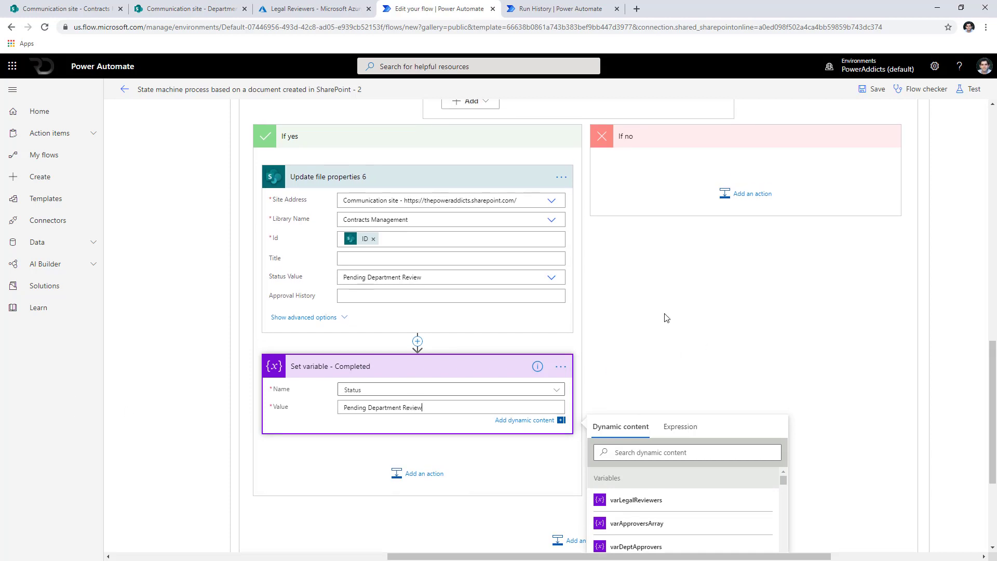
Insert a Get file properties action for the Contracts Management file ID between the Need more info approval and Condition 3.
scroll(428, 347, up, 3)
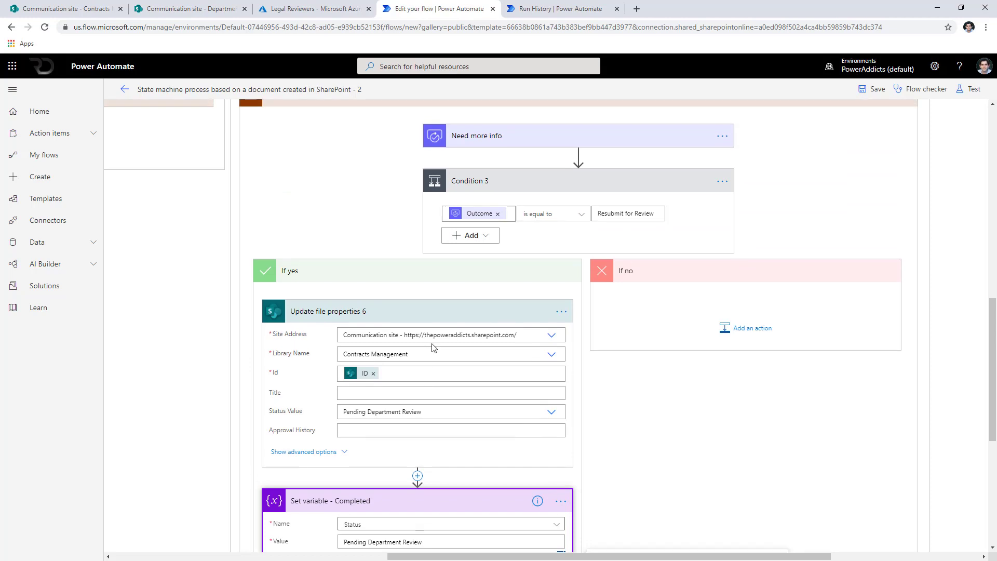
click(578, 155)
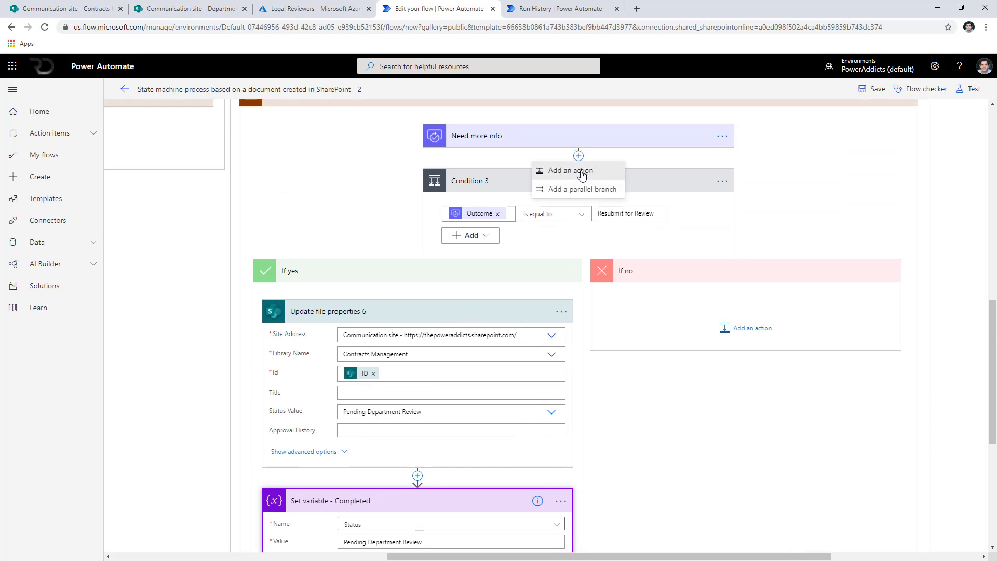
click(570, 171)
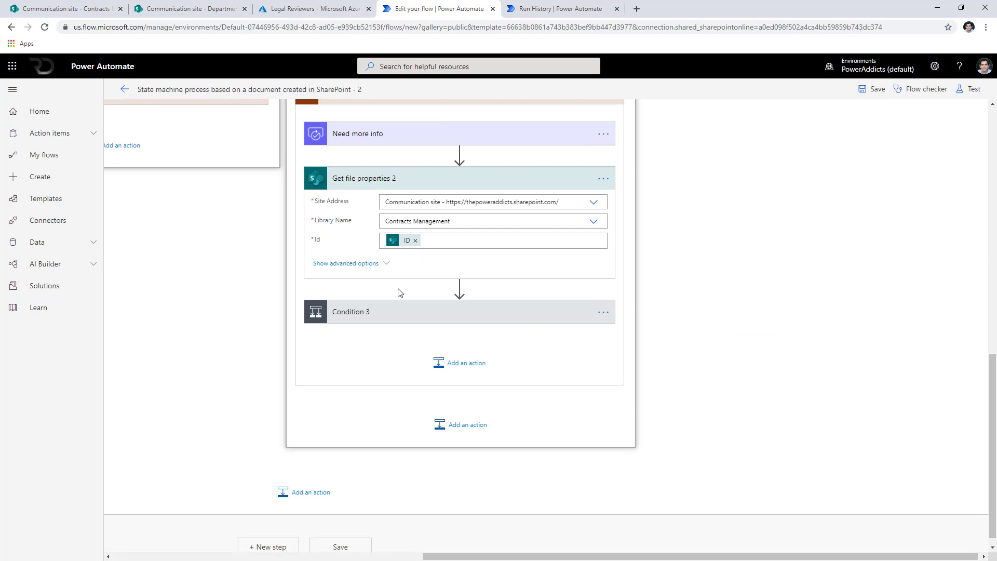
In Update file properties 6 under Condition 3's If yes, fill Approval History with the Approval History value from Get file properties 2.
click(415, 315)
scroll(571, 337, down, 3)
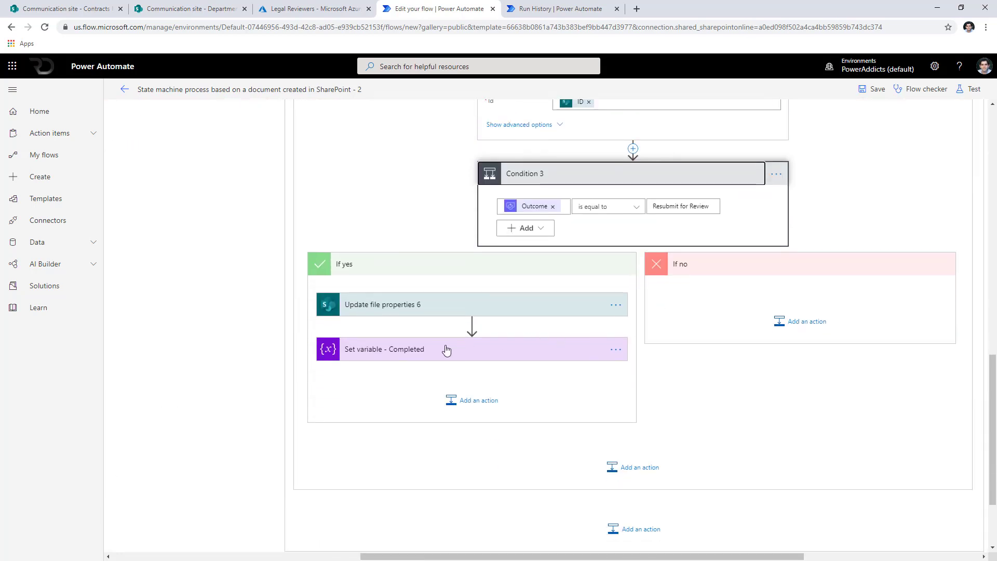
click(411, 303)
scroll(407, 297, down, 3)
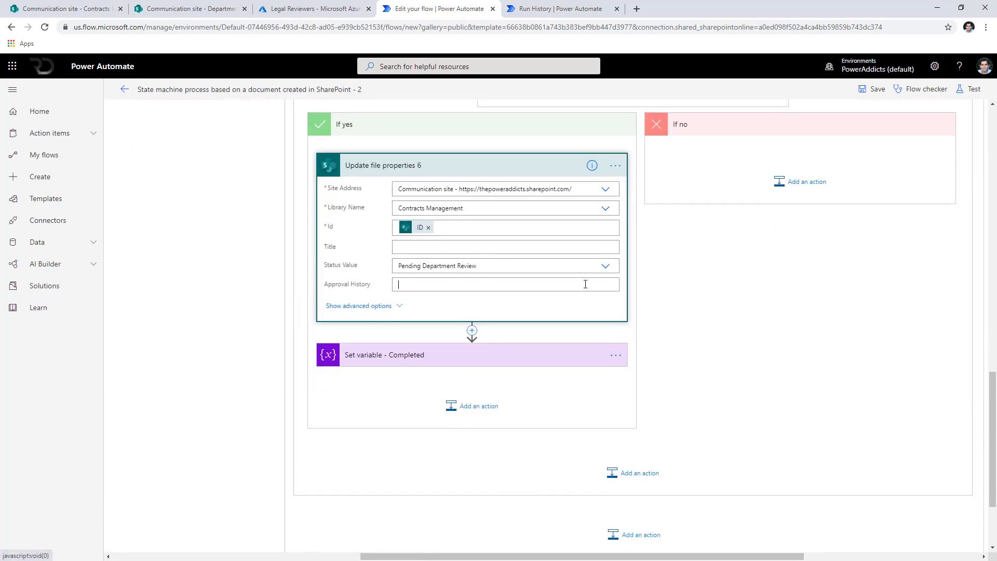
click(682, 329)
text(appr)
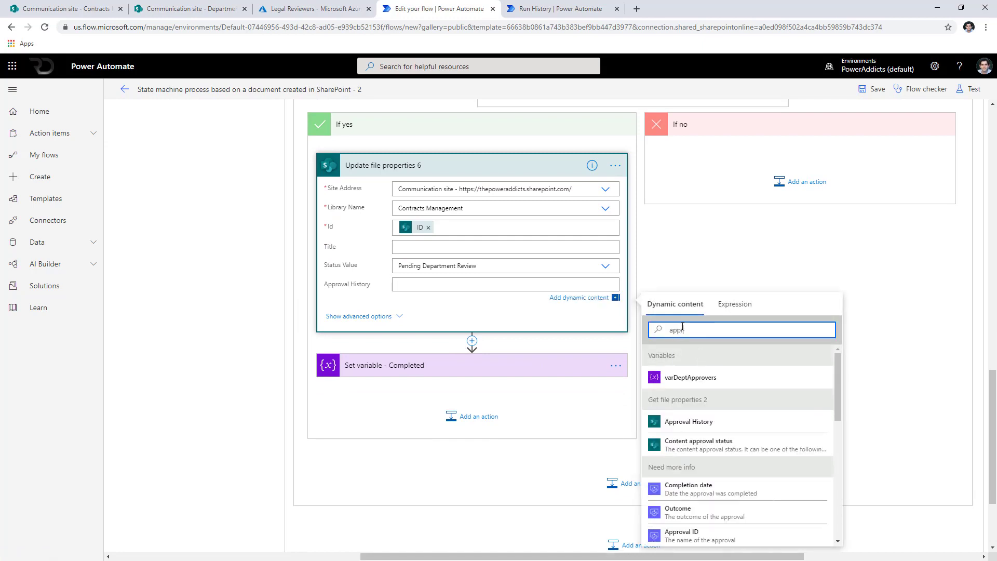
text(oval)
scroll(638, 247, up, 5)
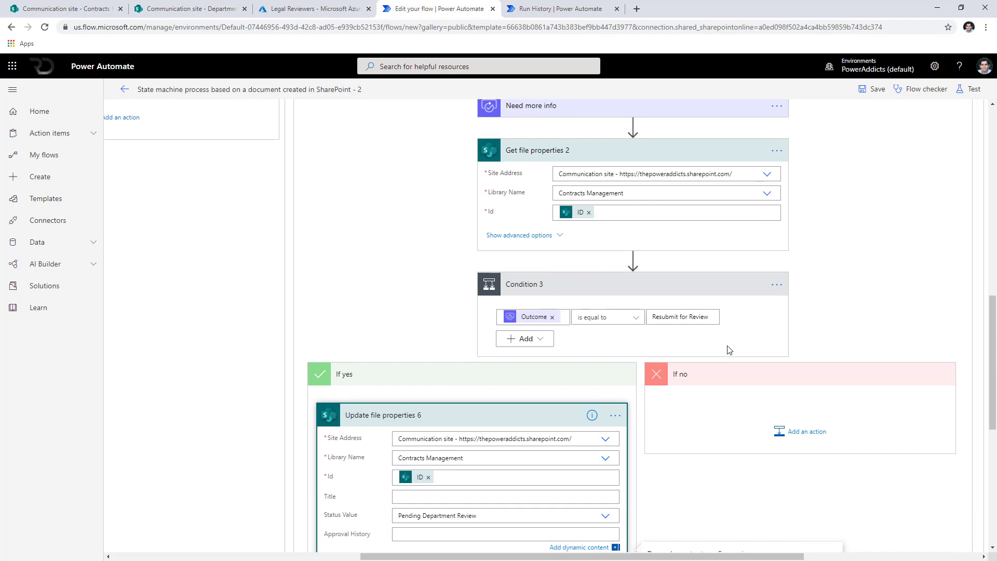
scroll(729, 350, down, 6)
click(688, 341)
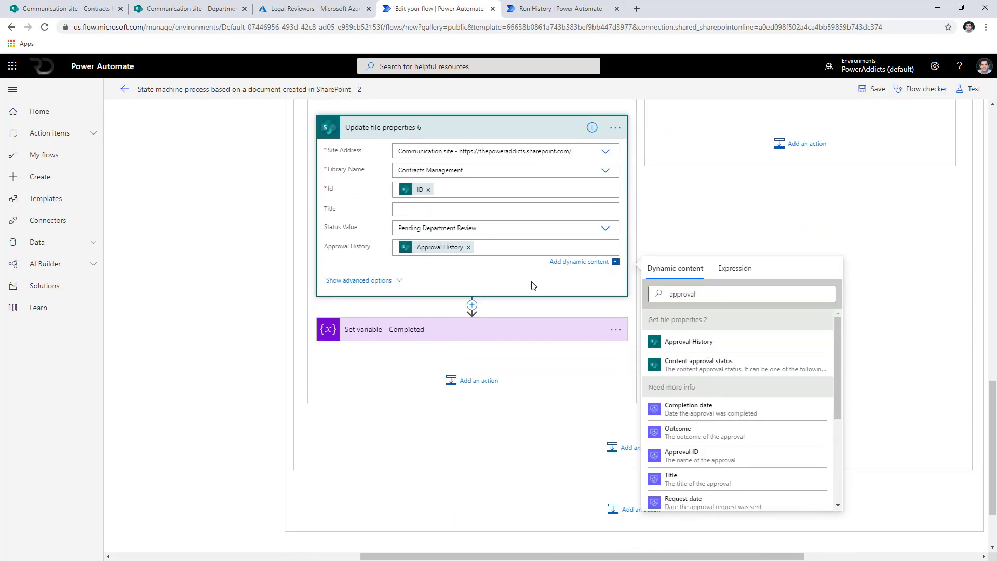
Put a check mark, the text "Resubmitted for Review By" and Created By DisplayName above the existing value in Update file properties 6's Approval History.
click(540, 247)
text(Resubmitted for Review By)
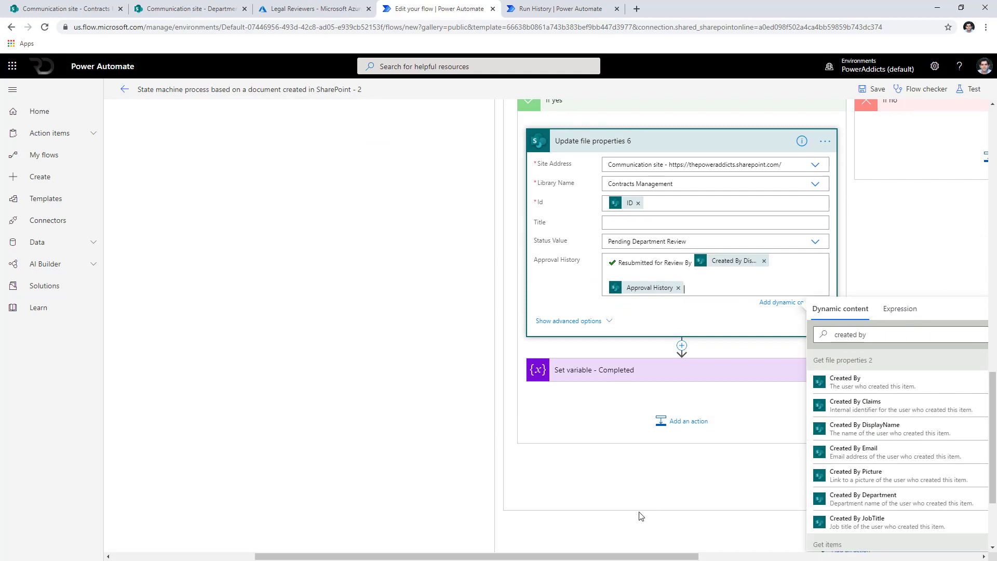
drag(622, 557, 750, 557)
scroll(434, 394, up, 3)
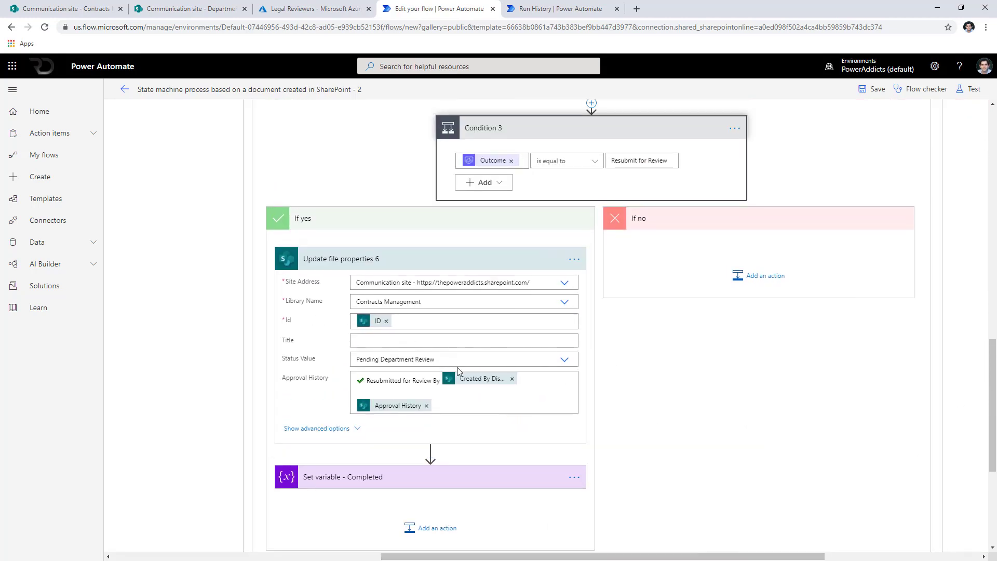
Add the Need more info approval's Responses Comments in parentheses after Created By DisplayName in Update file properties 6's Approval History.
click(542, 377)
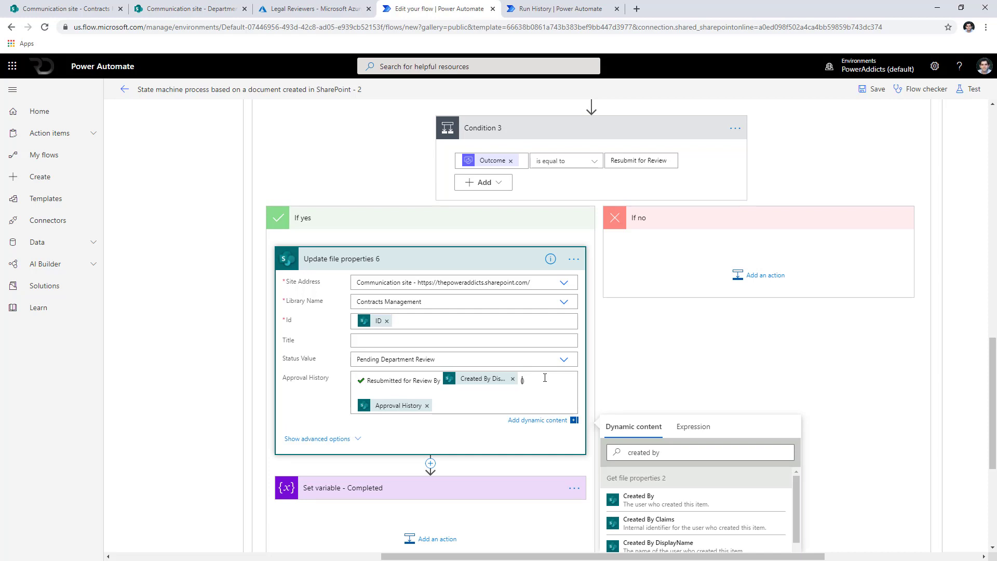
drag(661, 452, 597, 456)
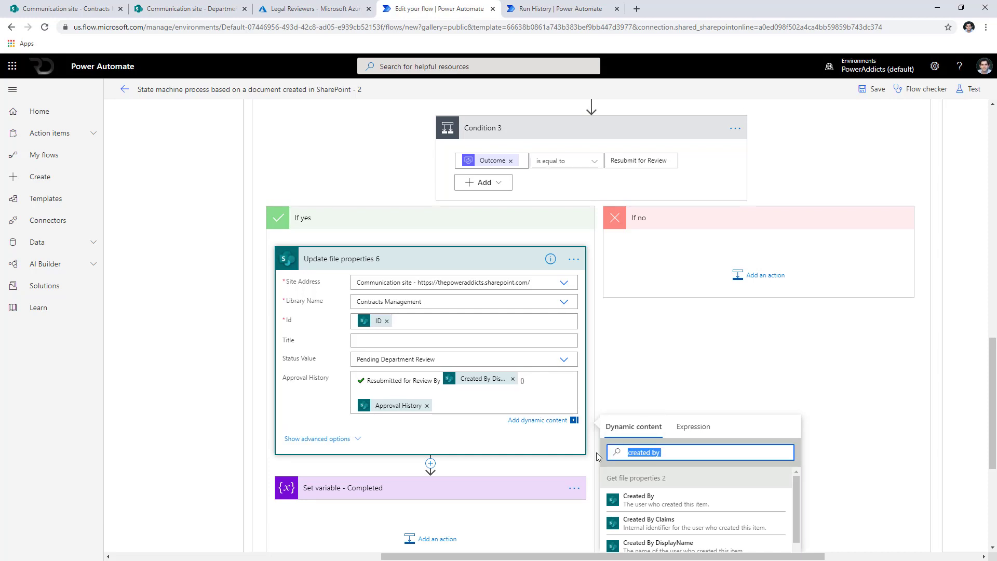
text(comments)
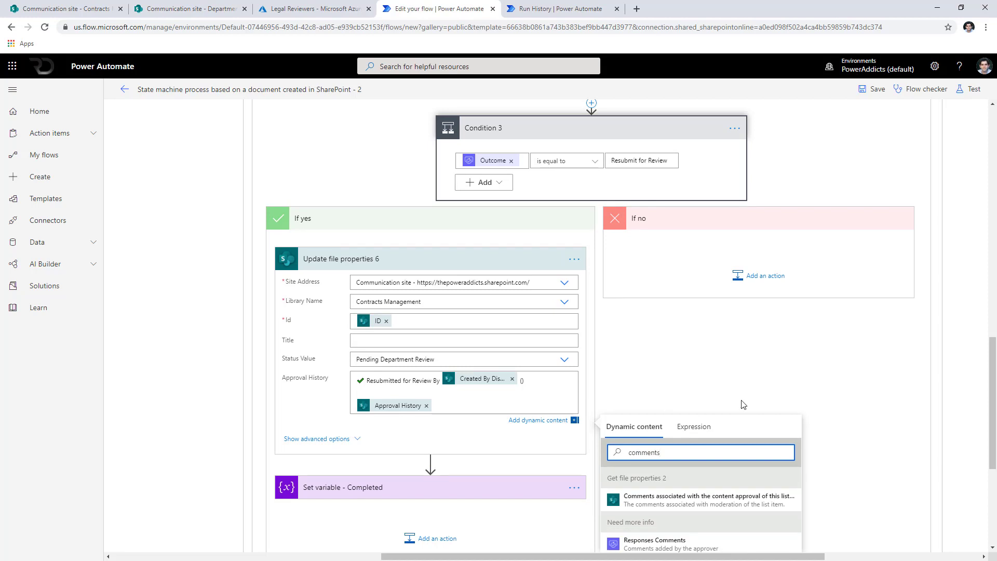
scroll(744, 404, down, 2)
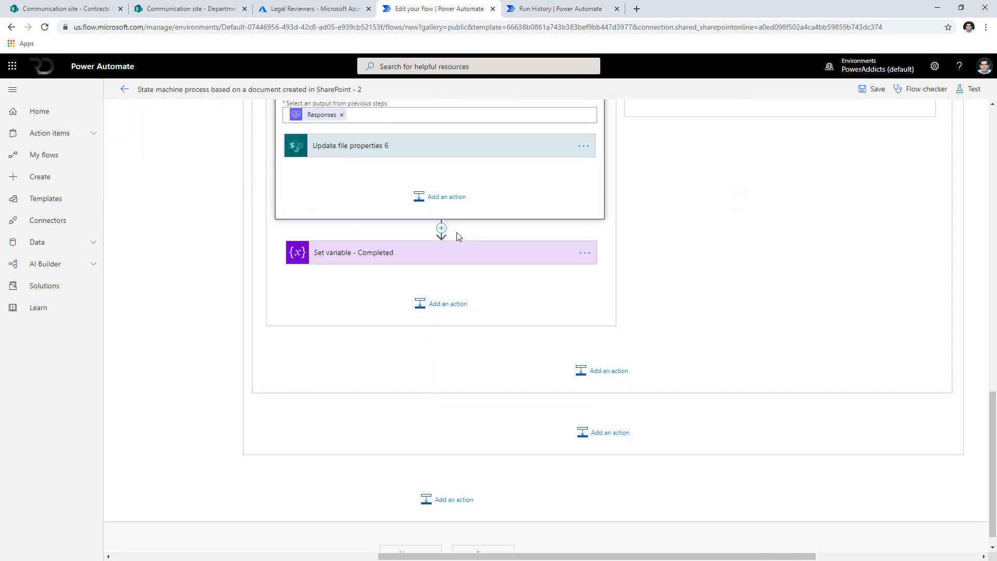
scroll(456, 229, up, 1)
click(422, 213)
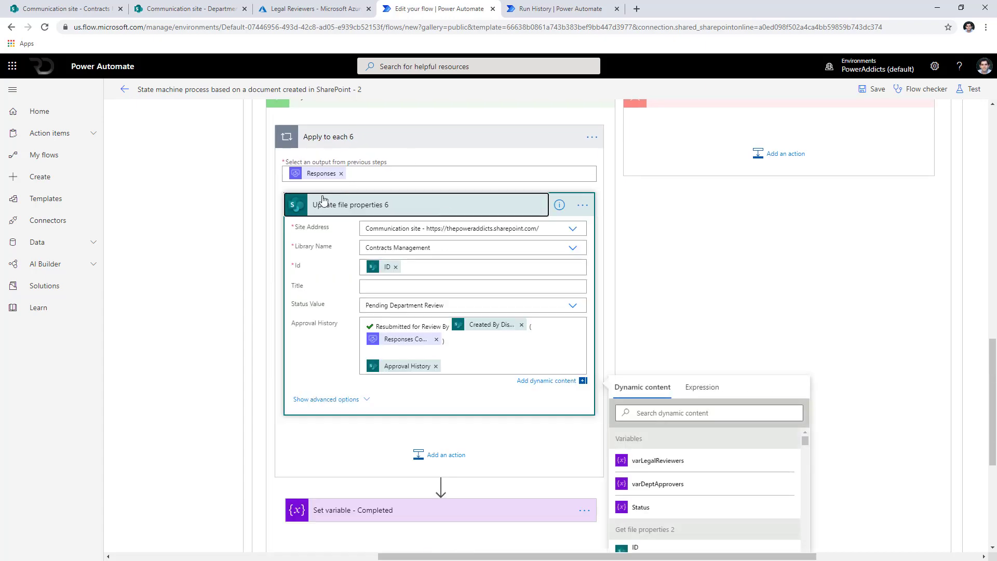
Add Update file properties to If no with Status Value Withdrawn and a "Withdrawn By" history entry using Created By DisplayName, Responses Comments and Approval History.
drag(460, 558, 518, 558)
scroll(494, 228, up, 2)
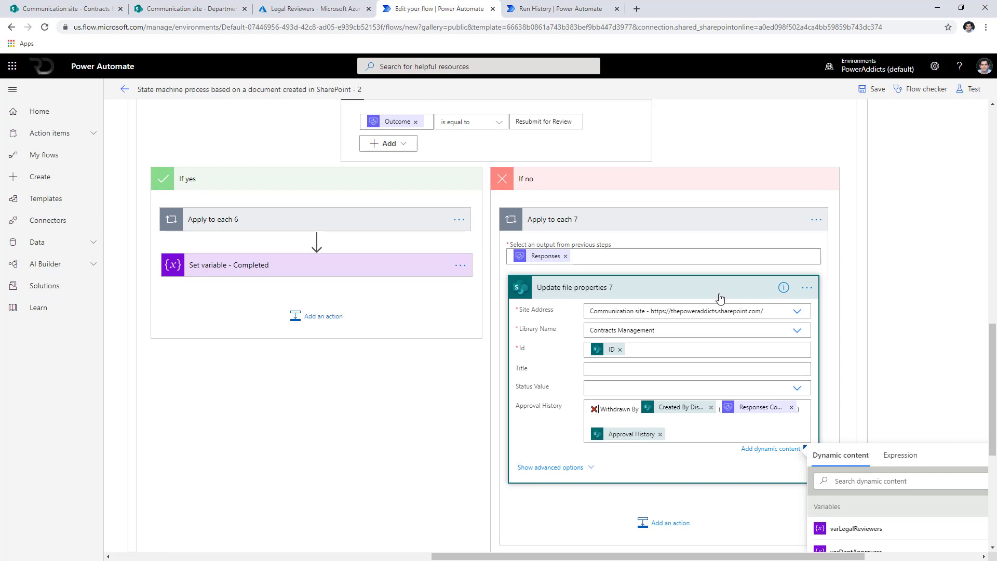
click(793, 389)
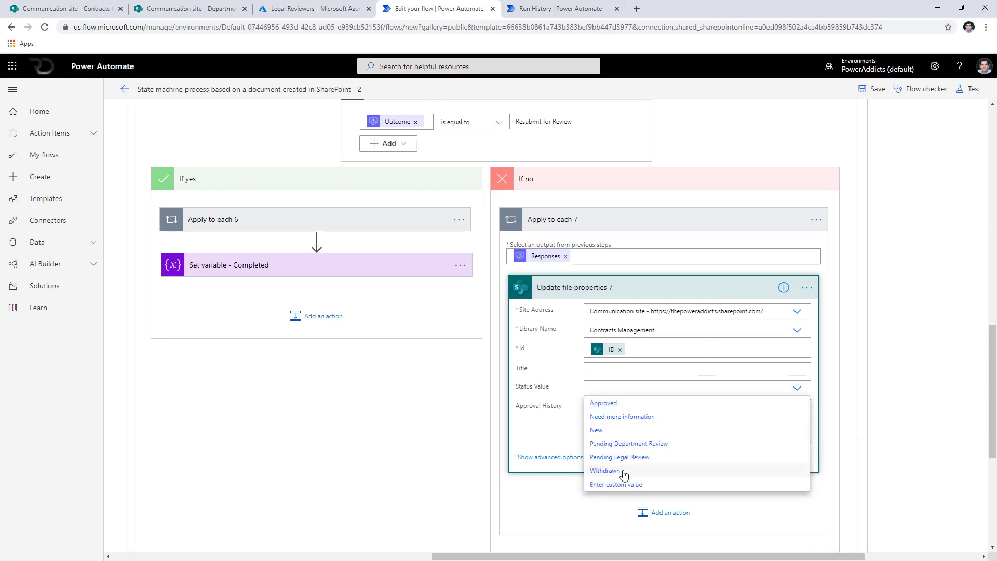
click(605, 471)
Add a Set variable action below Apply to each 7 in If no, setting Status to Completed.
click(273, 268)
scroll(623, 429, down, 2)
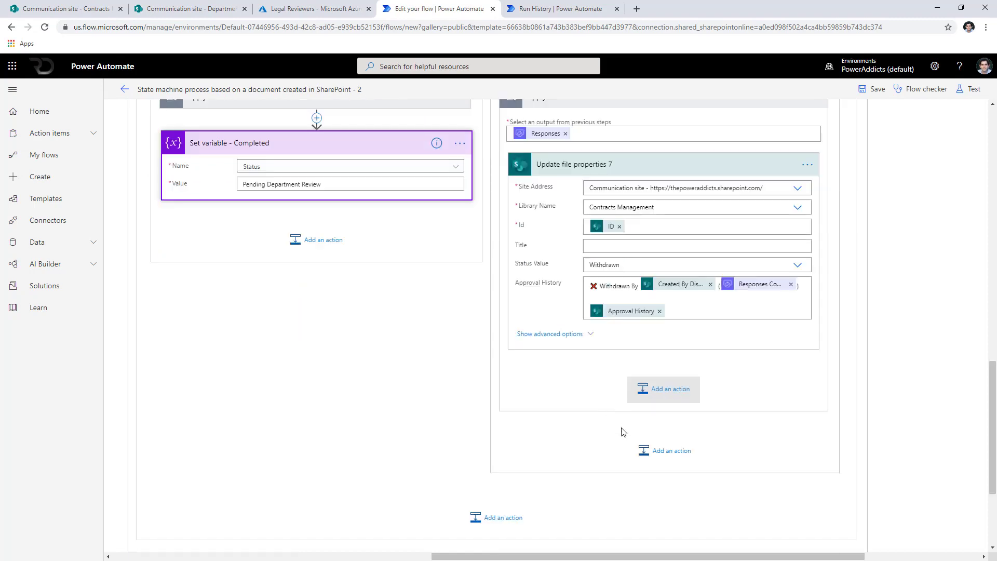
click(638, 420)
scroll(636, 363, up, 3)
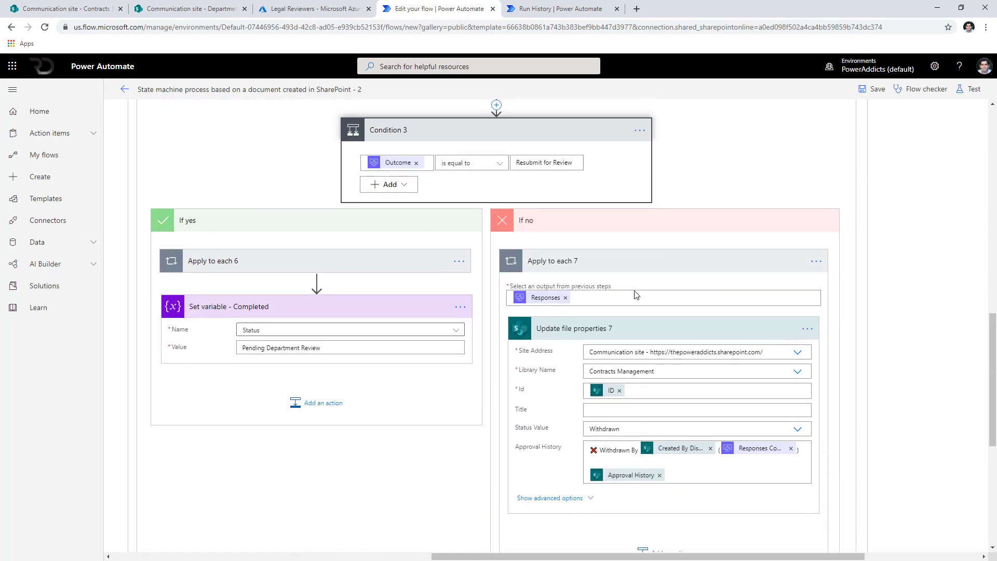
scroll(631, 332, down, 4)
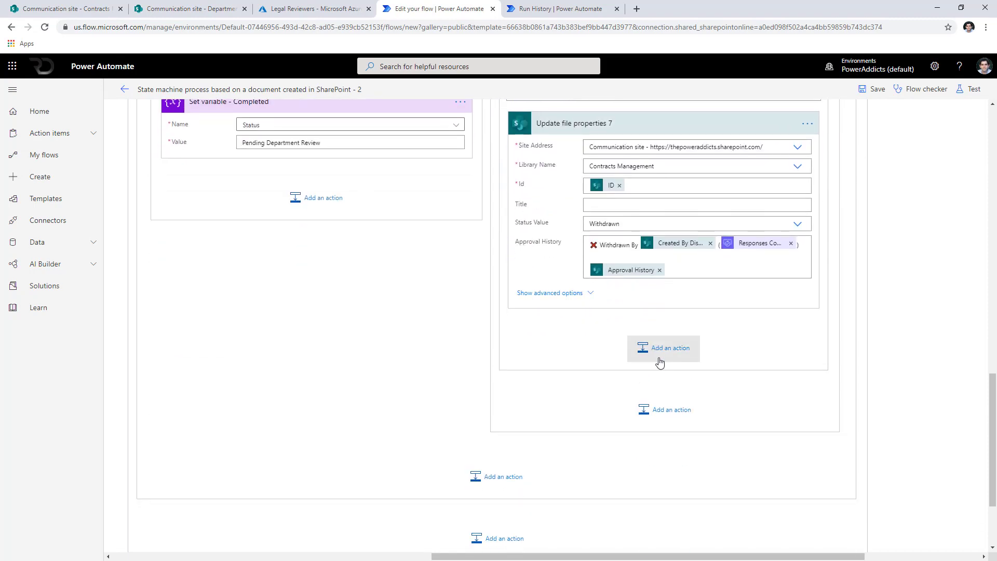
click(659, 404)
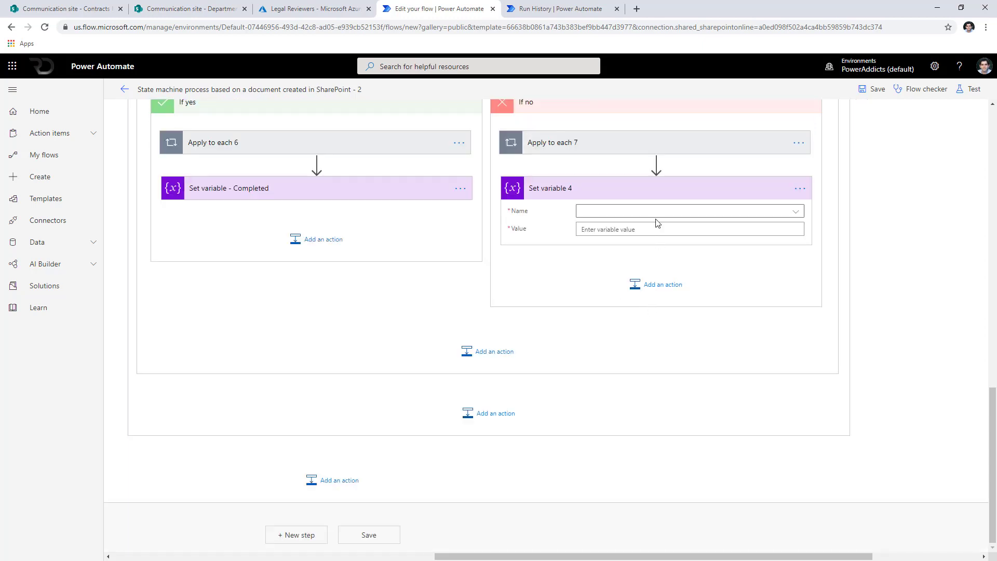
click(659, 212)
click(609, 301)
click(608, 228)
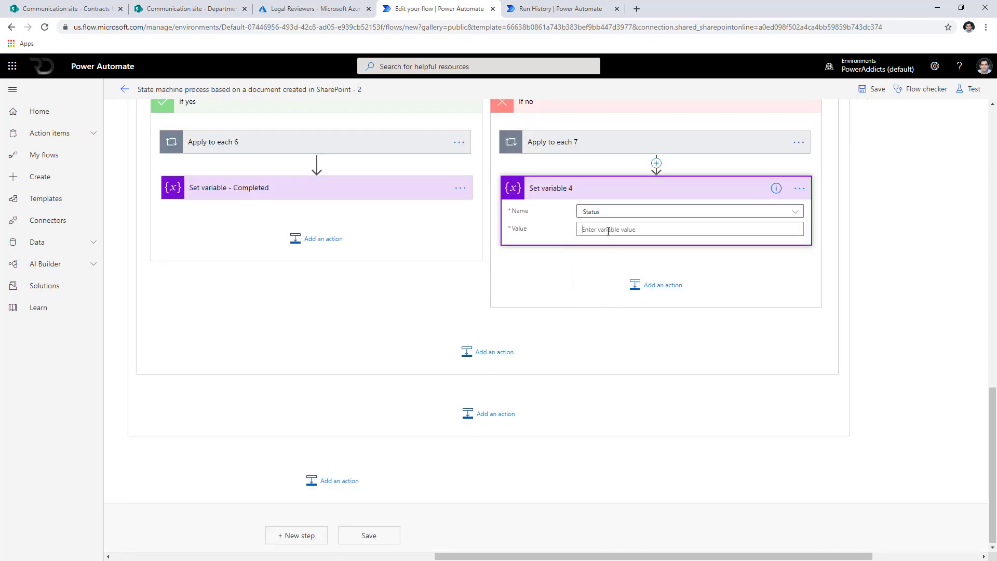
text(Completed)
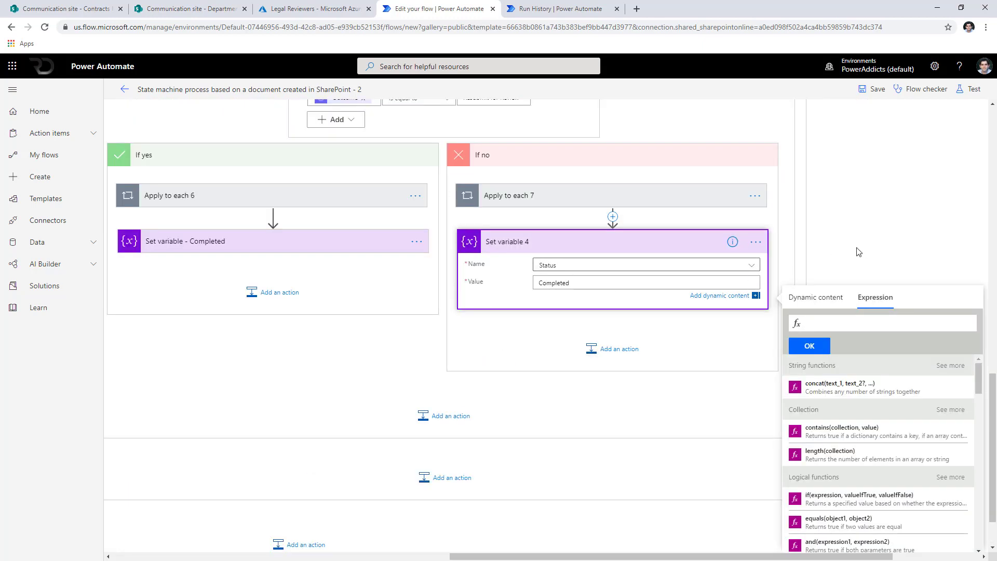
click(858, 252)
Compare the Status value set in the If no branch with the Do until loop's end condition.
drag(569, 285, 418, 290)
scroll(543, 286, up, 7)
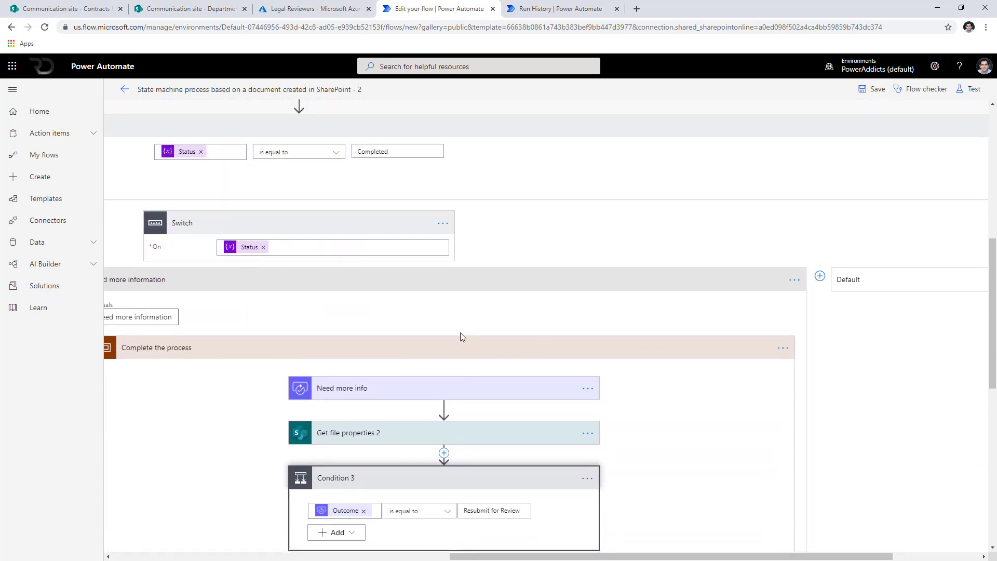
scroll(463, 336, up, 3)
drag(462, 556, 412, 556)
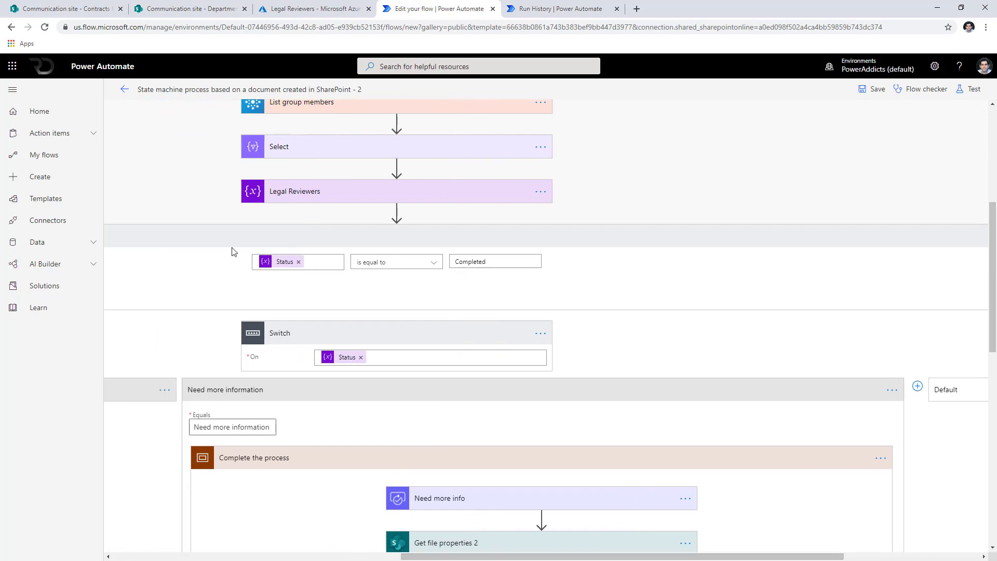
scroll(543, 517, down, 6)
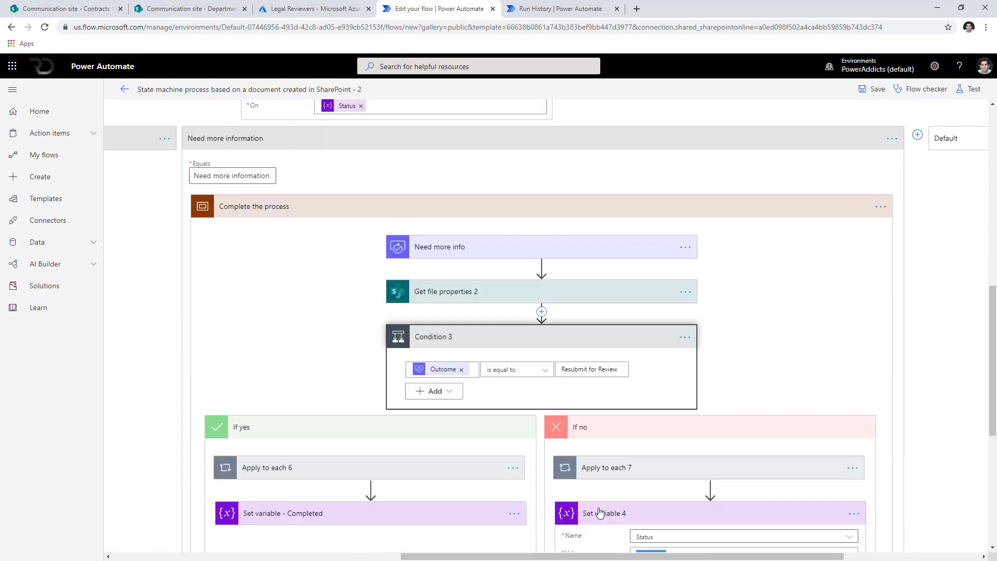
scroll(526, 441, up, 1)
Insert Get file properties for Contracts Management before Pending Department Review's Update file properties, and put its Approval History above the "Approval Started By" entry.
click(423, 159)
drag(502, 556, 217, 556)
click(208, 481)
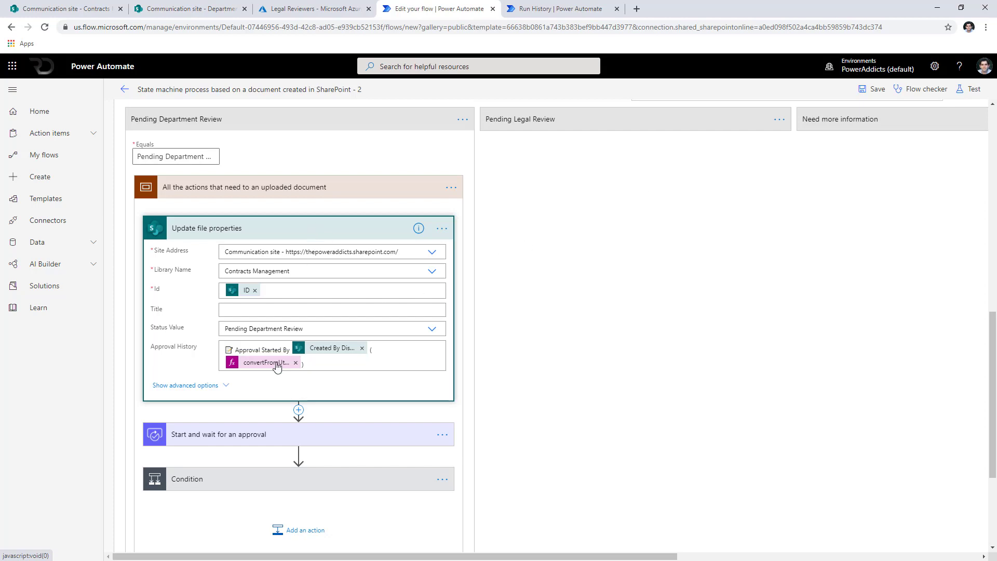
click(271, 236)
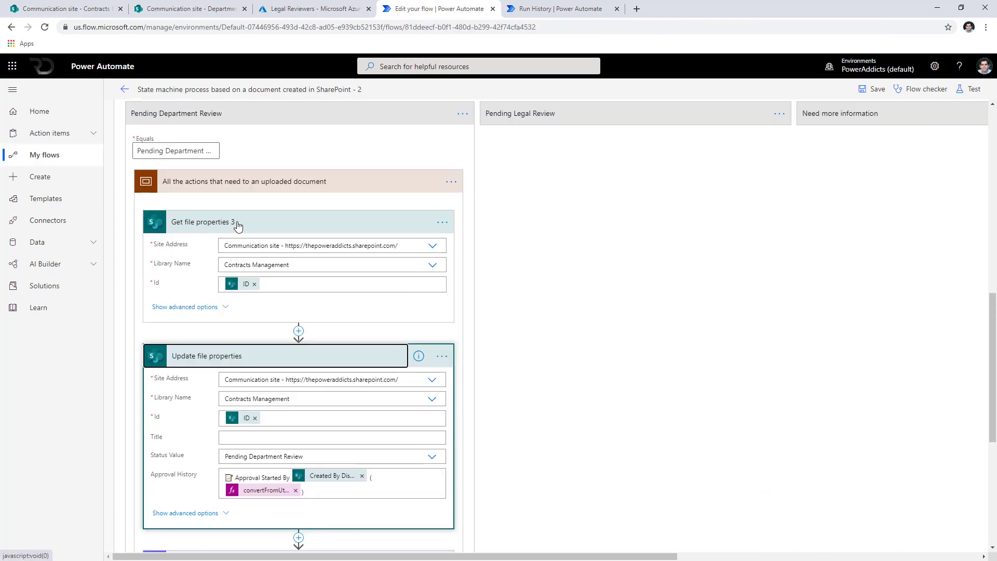
scroll(255, 398, down, 2)
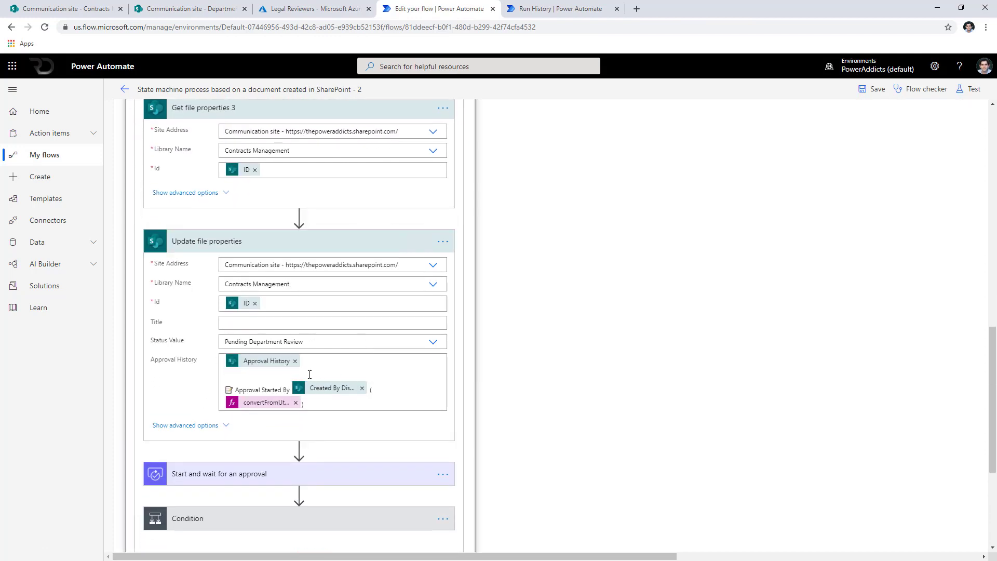
Rename the flow as Contracts Management State Machine Workflow and save it.
scroll(310, 373, down, 3)
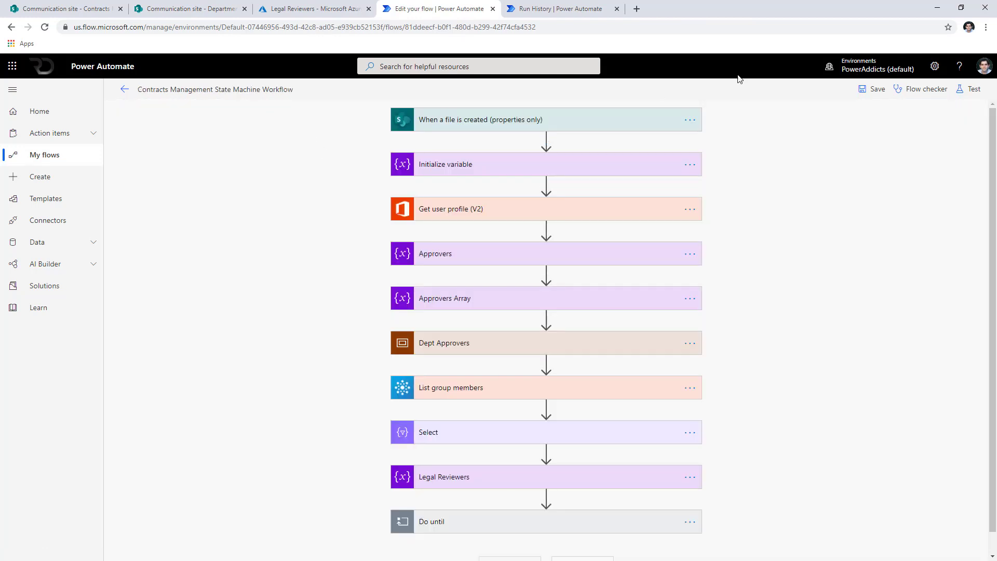
click(864, 95)
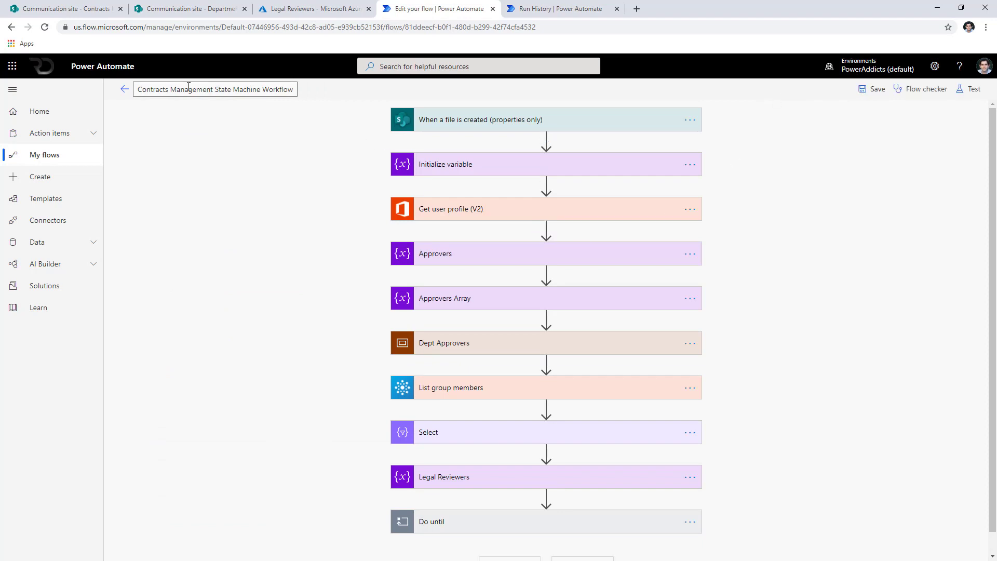
Switch to SharePoint and check Contoso Contract.pdf's status and approval history in Contracts Management, then the assigned reviewers in the Department Reviewers list.
click(68, 8)
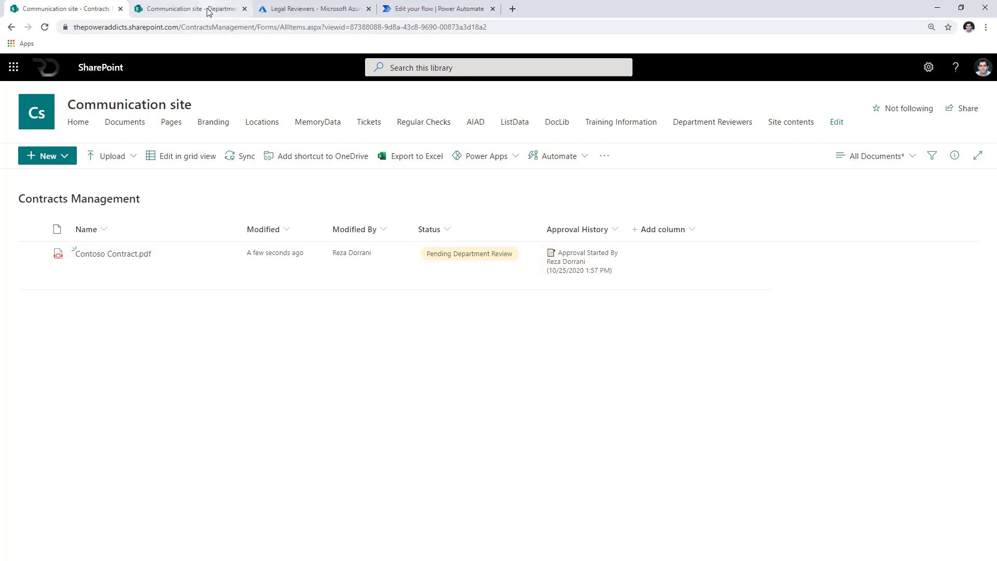
click(189, 9)
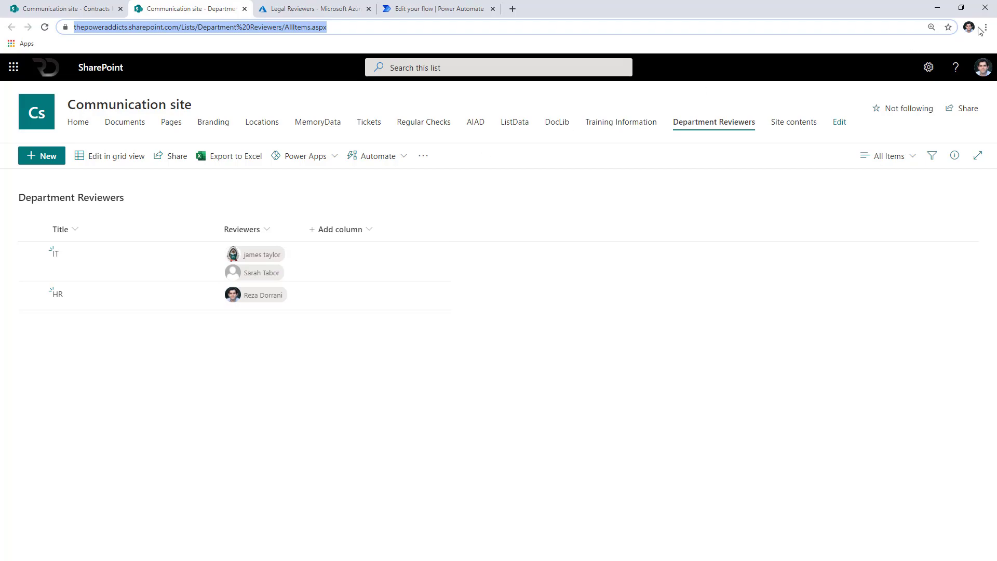
Switch to the IT reviewer's Outlook inbox, open the Department Review for Contoso Contract request and follow its Contoso Contract link.
key(alt+Tab)
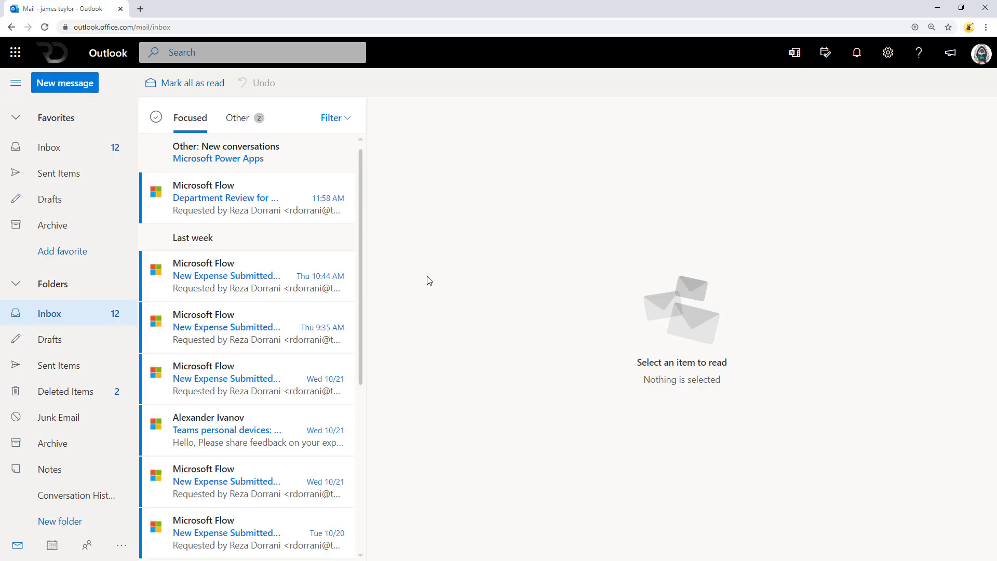
click(239, 205)
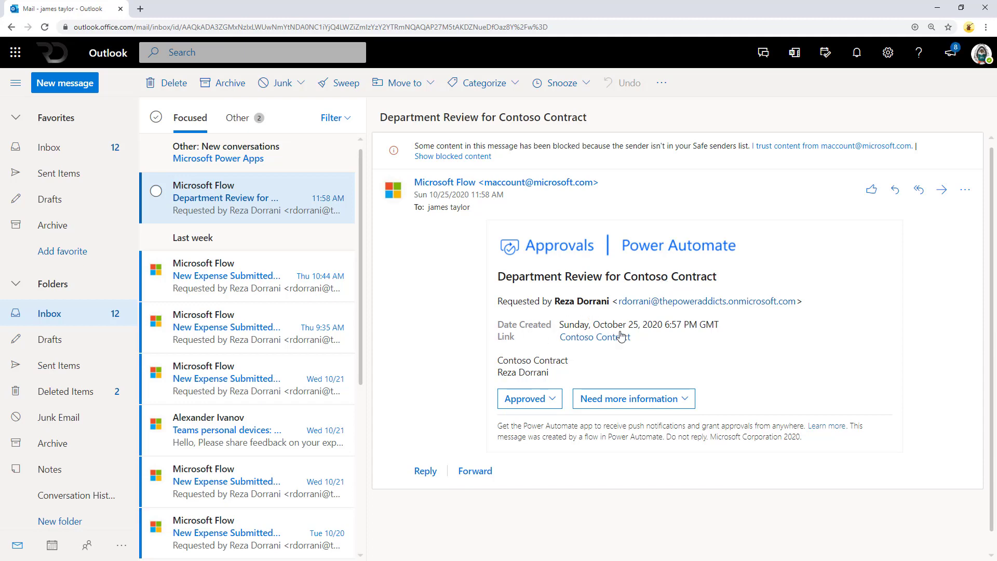
click(597, 337)
Respond to the Contoso Contract department review with Approved and the comment "Looks good", and submit it.
scroll(586, 368, down, 1)
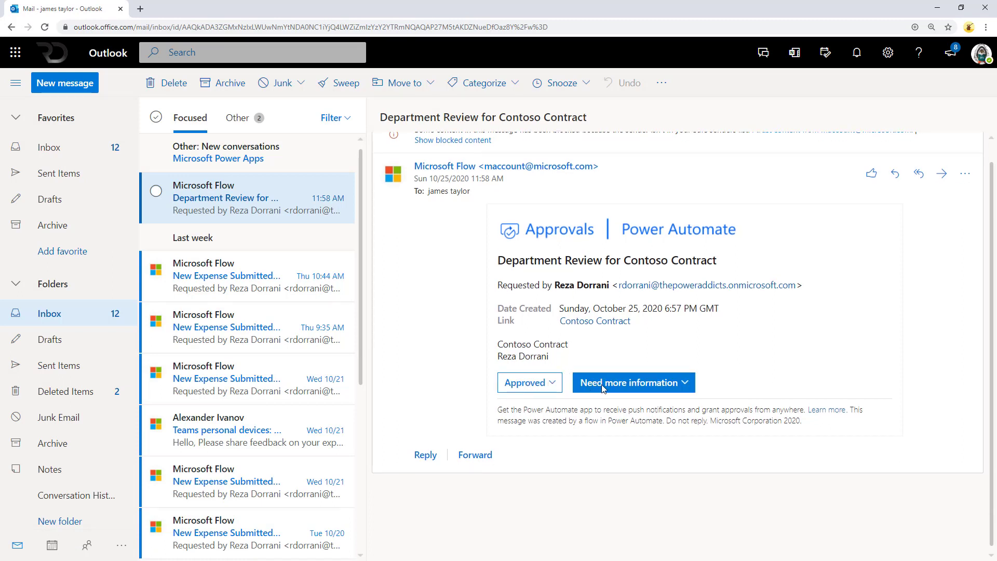
click(552, 384)
click(568, 382)
text(Looks good)
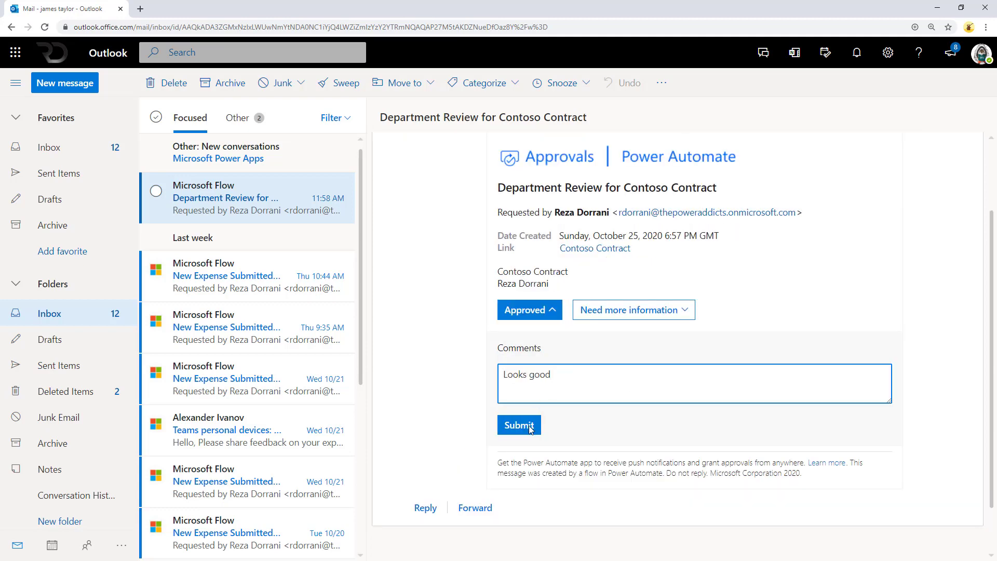
click(524, 429)
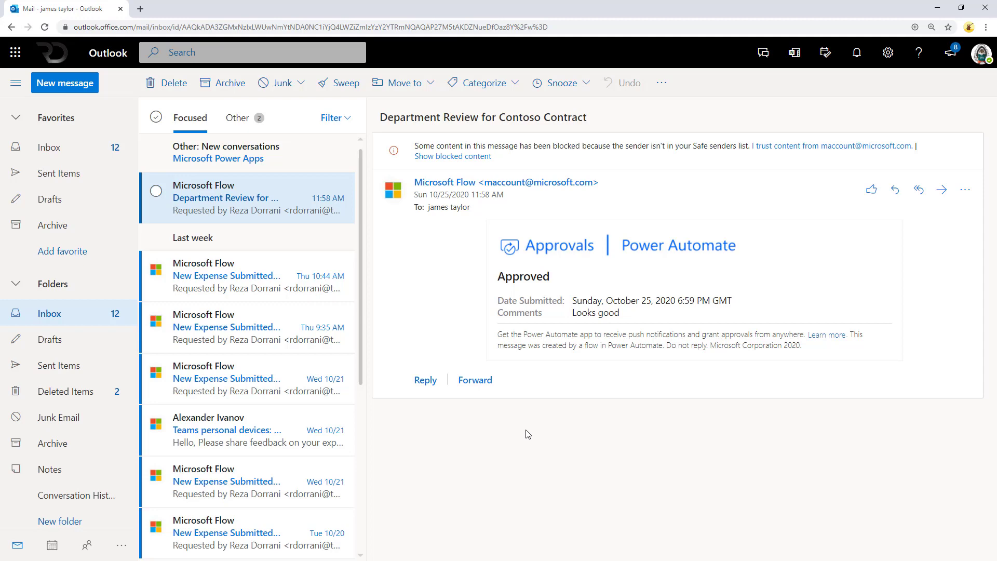
Return to the Contracts Management library and review Contoso Contract.pdf's status and full approval history in its details.
click(937, 7)
key(ctrl+shift+Tab)
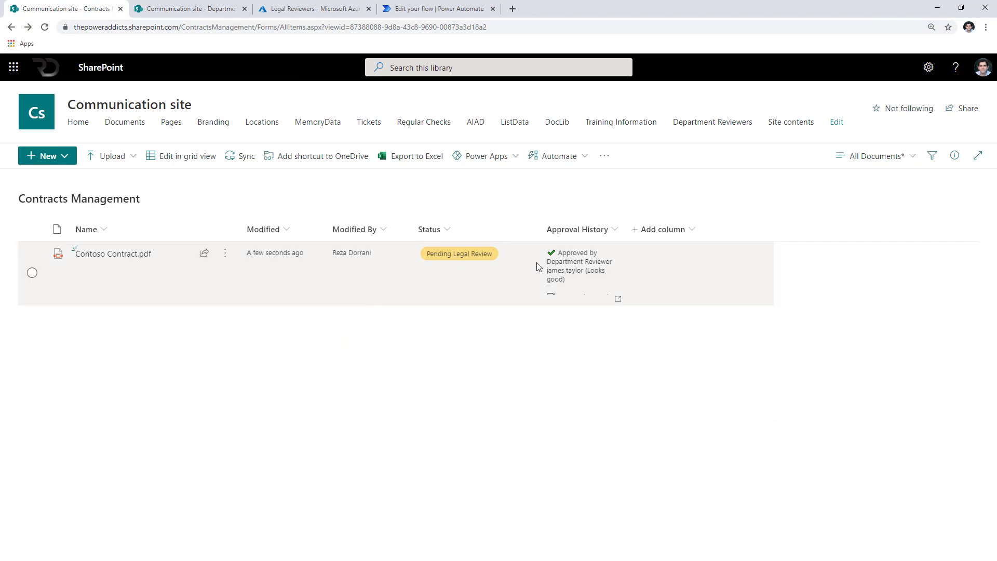
click(73, 286)
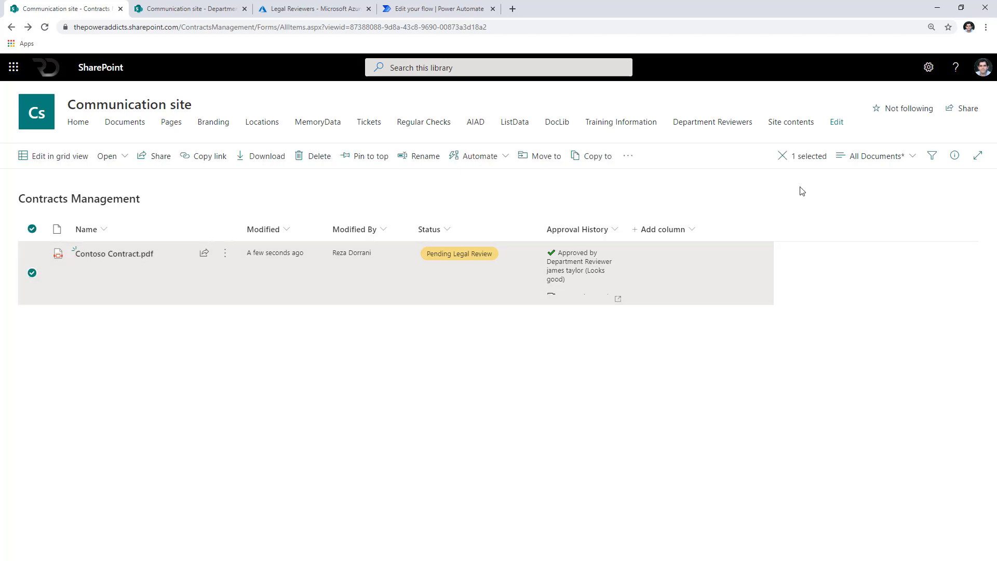
click(954, 154)
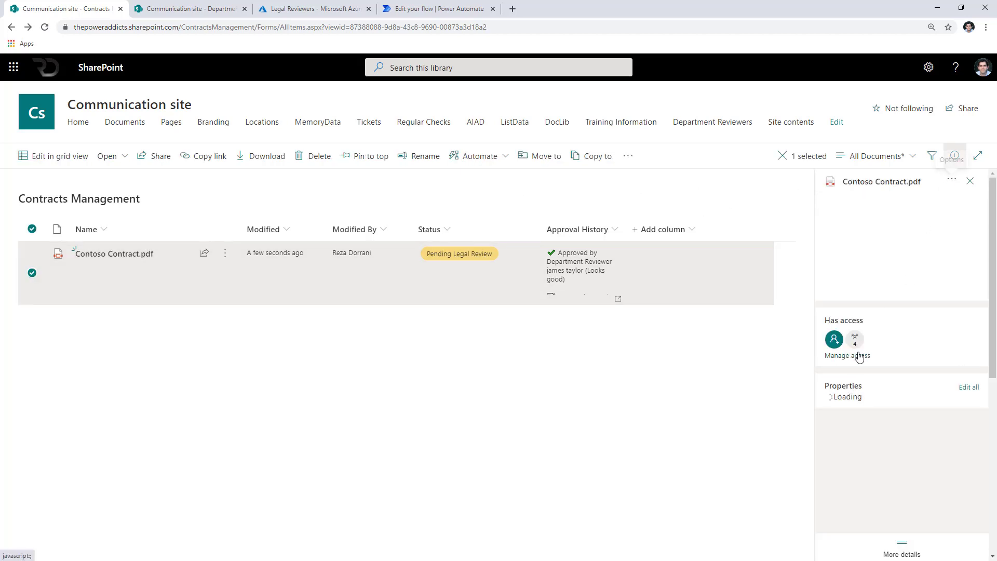
scroll(856, 353, down, 3)
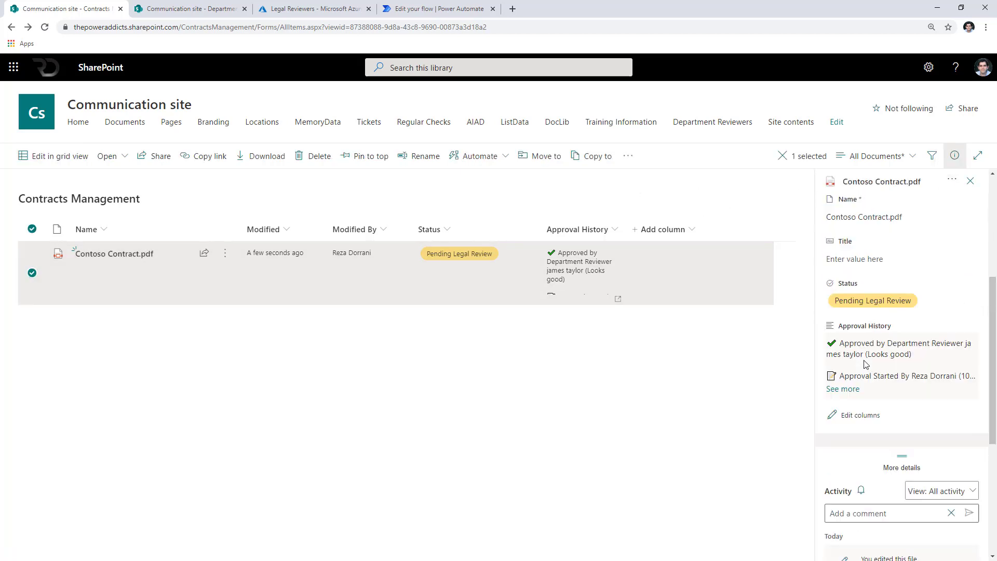
click(852, 391)
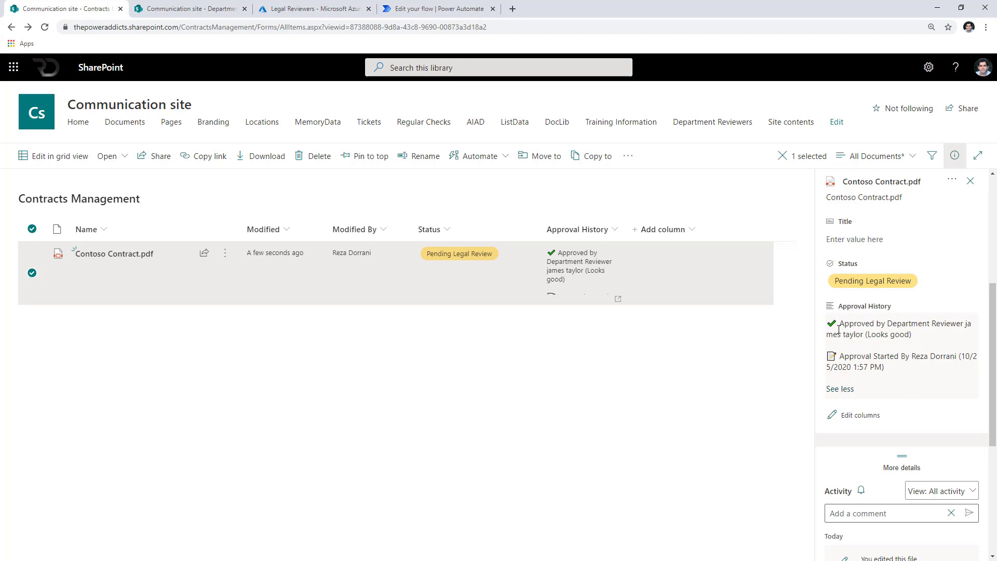
drag(866, 334, 806, 369)
click(797, 367)
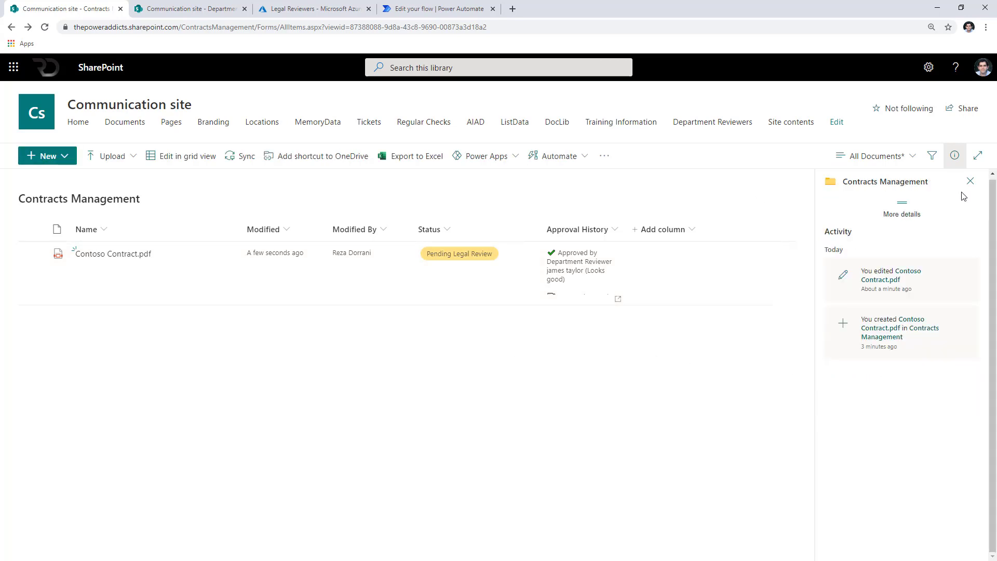
click(970, 180)
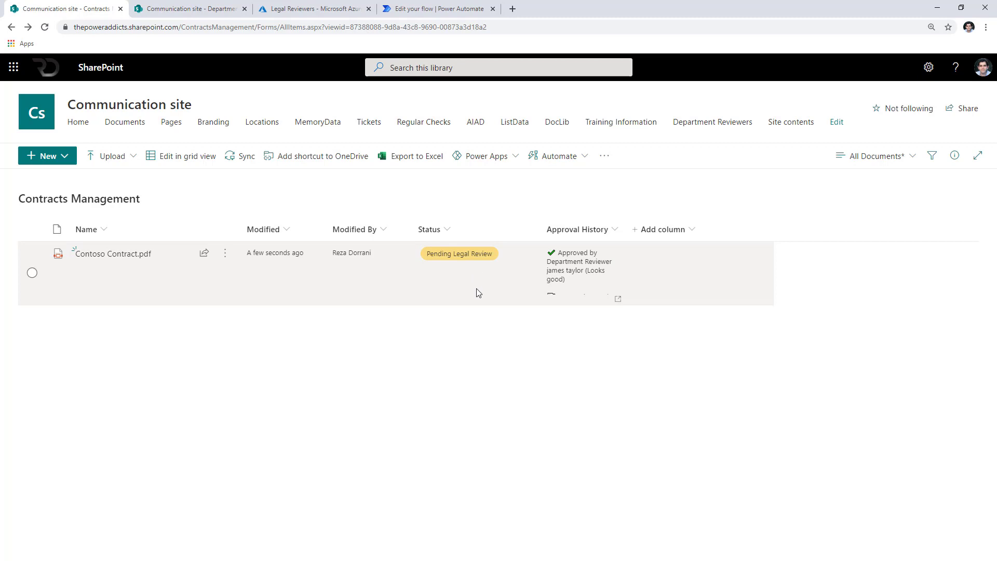
Check the Legal Reviewers group's members in Azure, and open the Legal Review for Contoso Contract request in Outlook in a new tab.
click(312, 9)
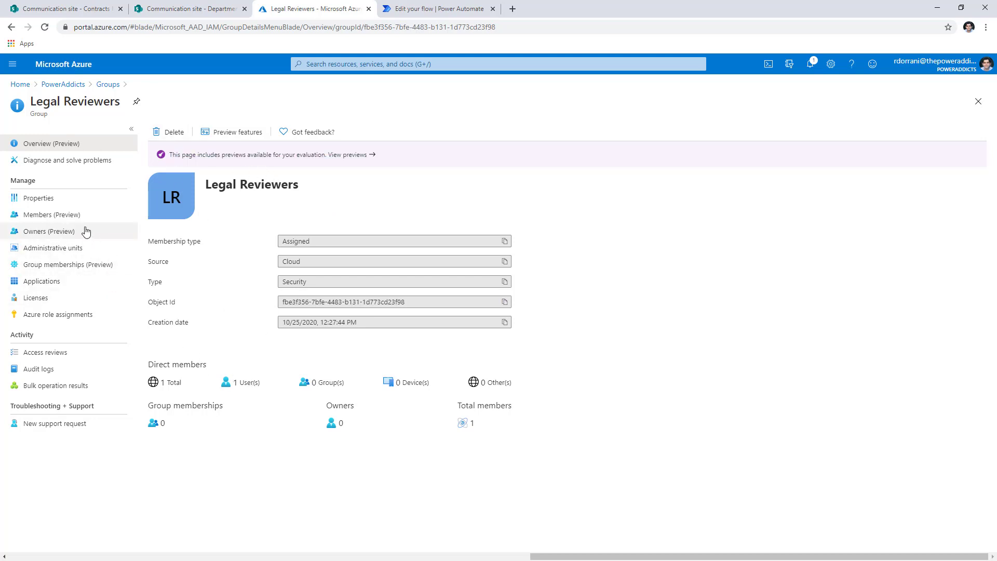
click(76, 216)
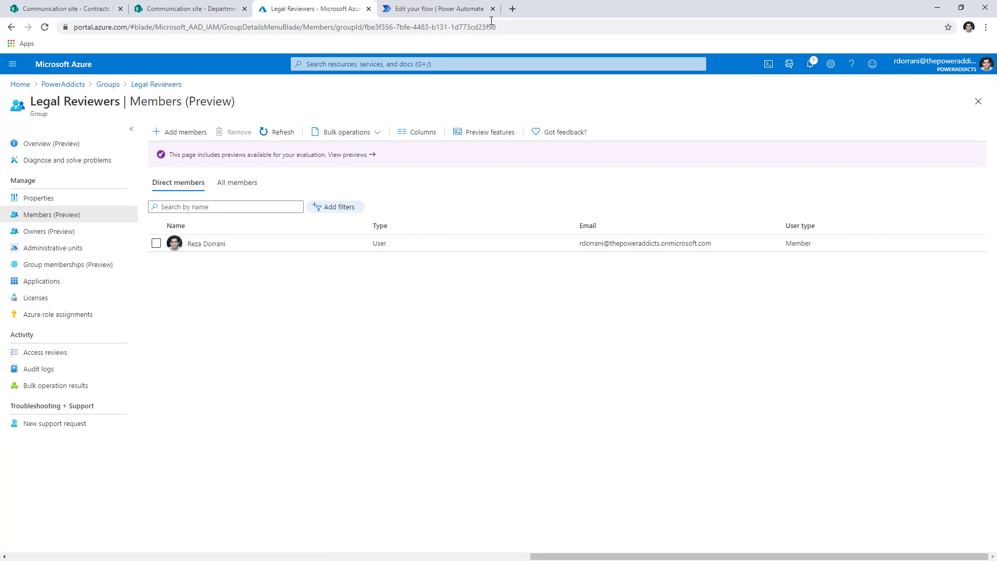
click(512, 8)
text(ou)
key(Return)
click(249, 214)
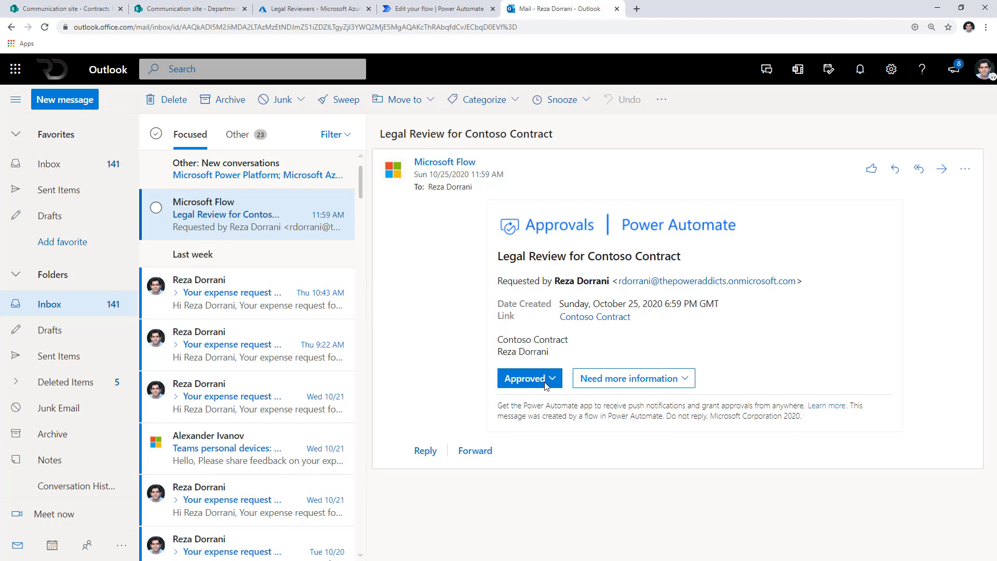
Respond to the Contoso Contract legal review with Need more information and the comment "Contract is missing signature", and submit it.
click(620, 384)
click(570, 414)
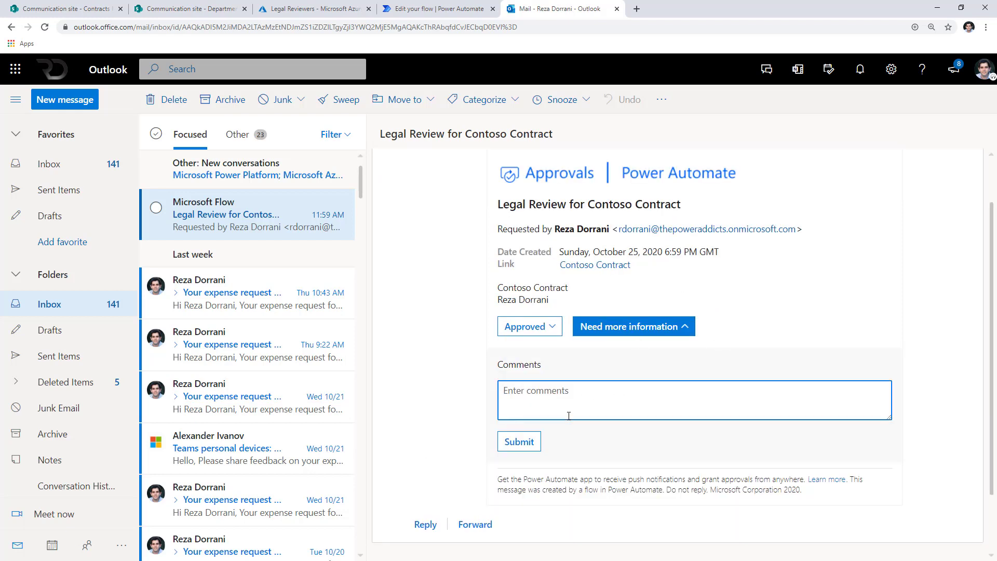
text(Contract is missing signature)
click(437, 388)
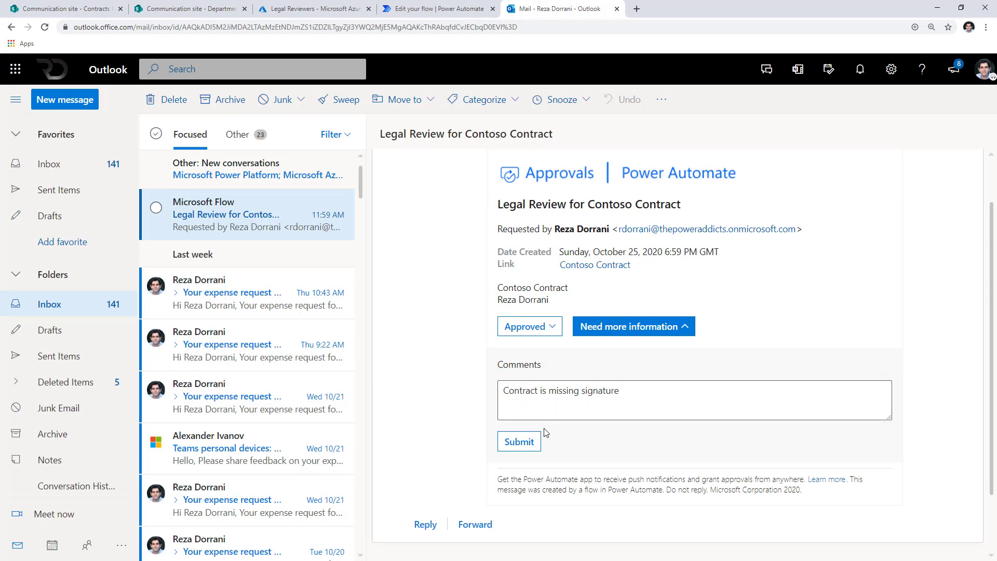
click(520, 448)
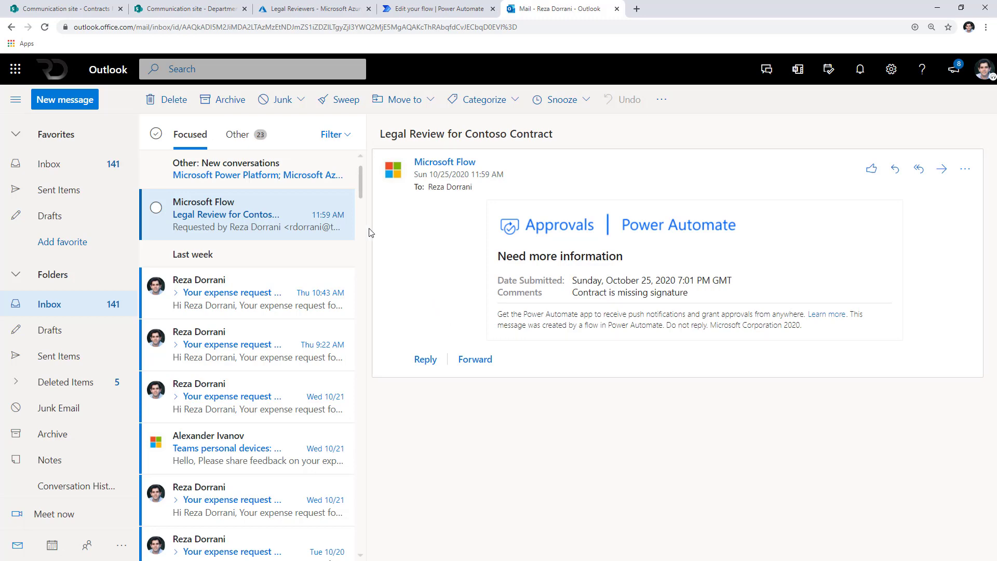
Switch to SharePoint and review Contoso Contract.pdf's status and approval history in its details after the legal response.
key(ctrl+1)
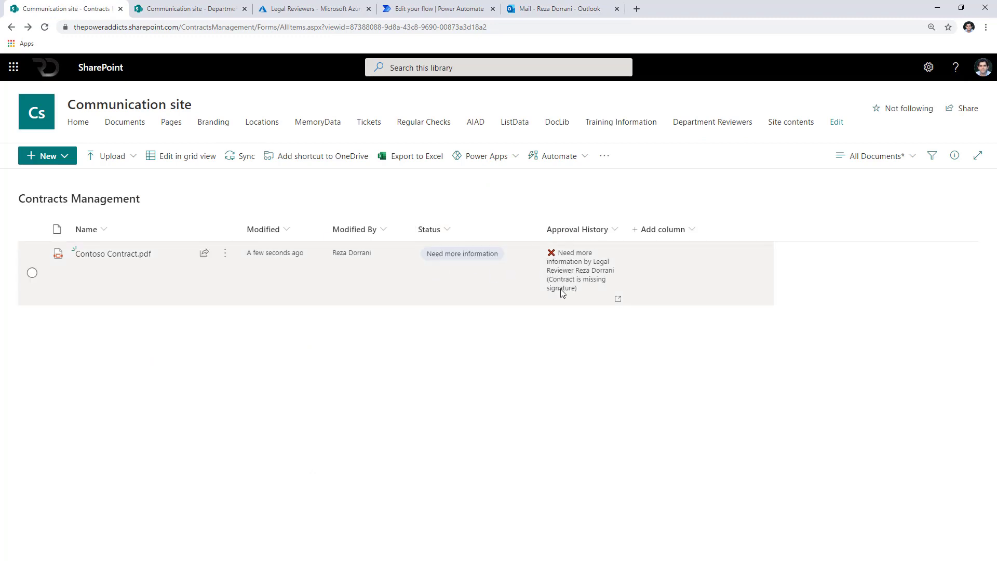
click(225, 253)
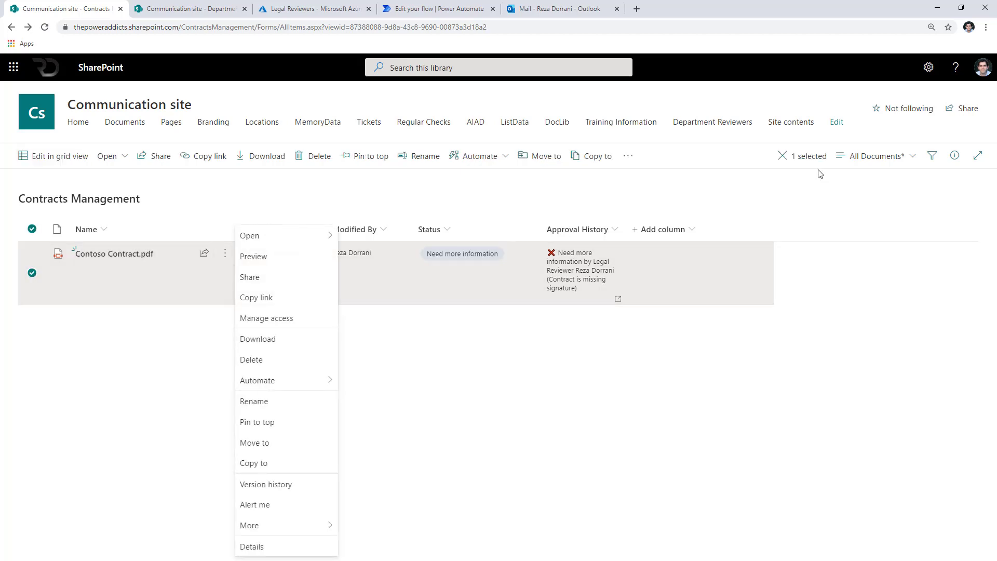
click(955, 155)
scroll(902, 297, down, 5)
scroll(902, 297, up, 1)
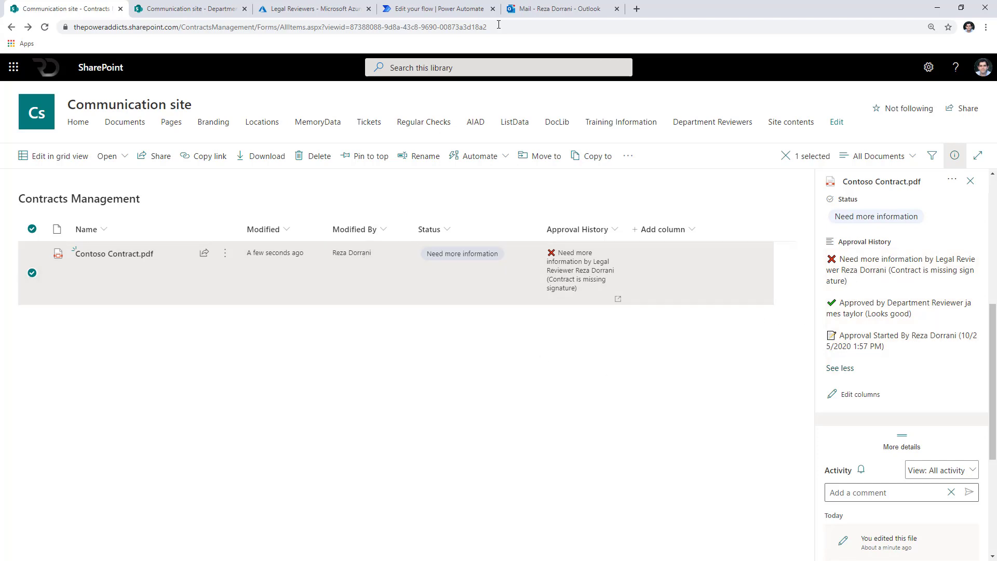
In Outlook, submit Resubmit for Review with the comment "Signature has been added" on the Need more information request, and return to SharePoint.
click(561, 8)
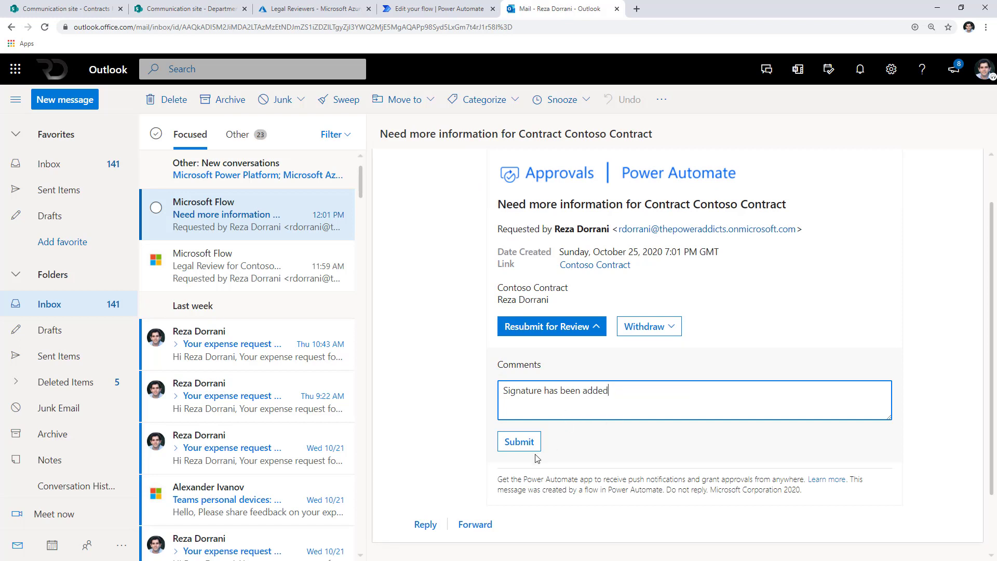
click(521, 448)
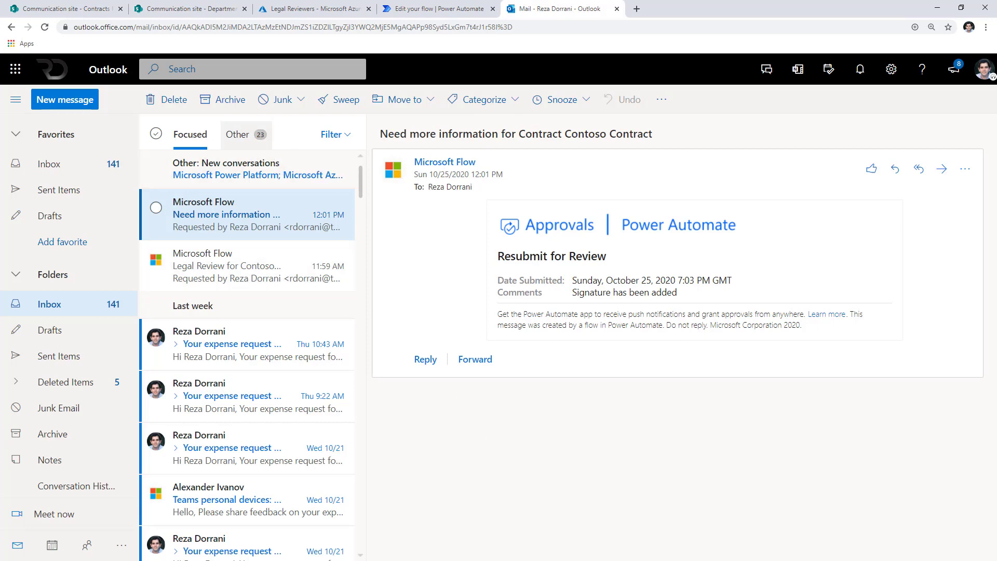
key(ctrl+1)
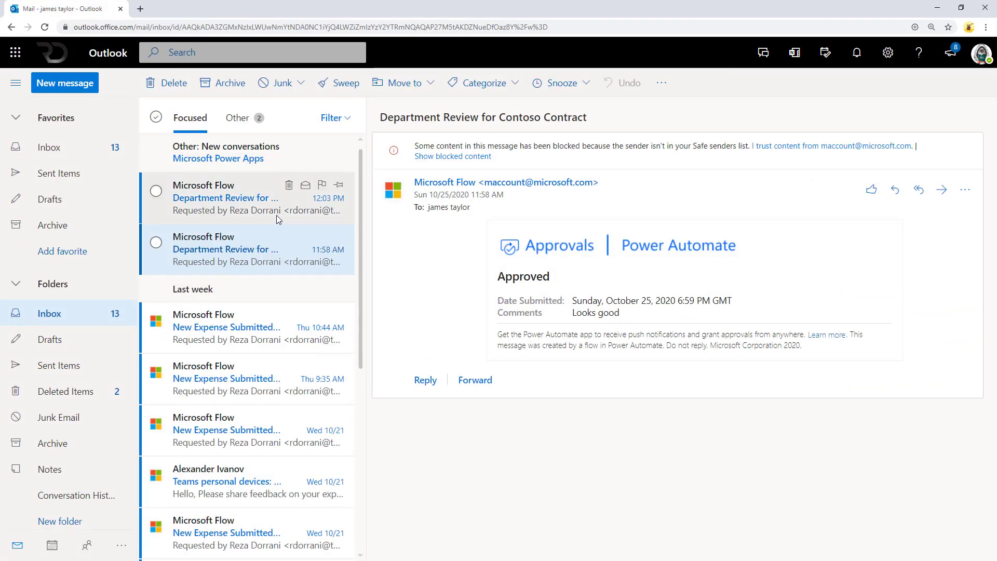
In the department reviewer's Outlook inbox, approve the new Department Review for Contoso Contract with the comment "Looks good to me".
click(276, 215)
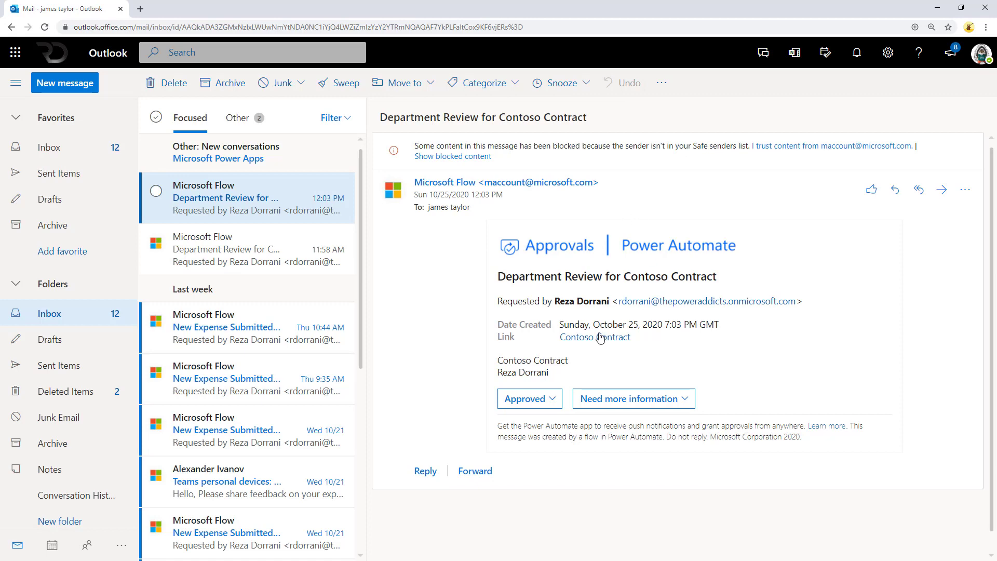
click(529, 398)
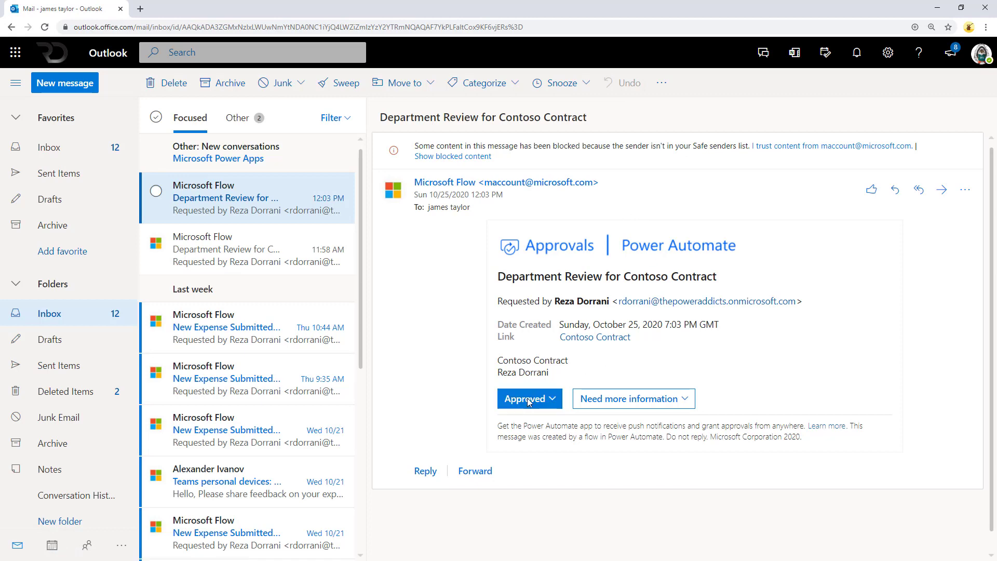
click(583, 383)
click(535, 425)
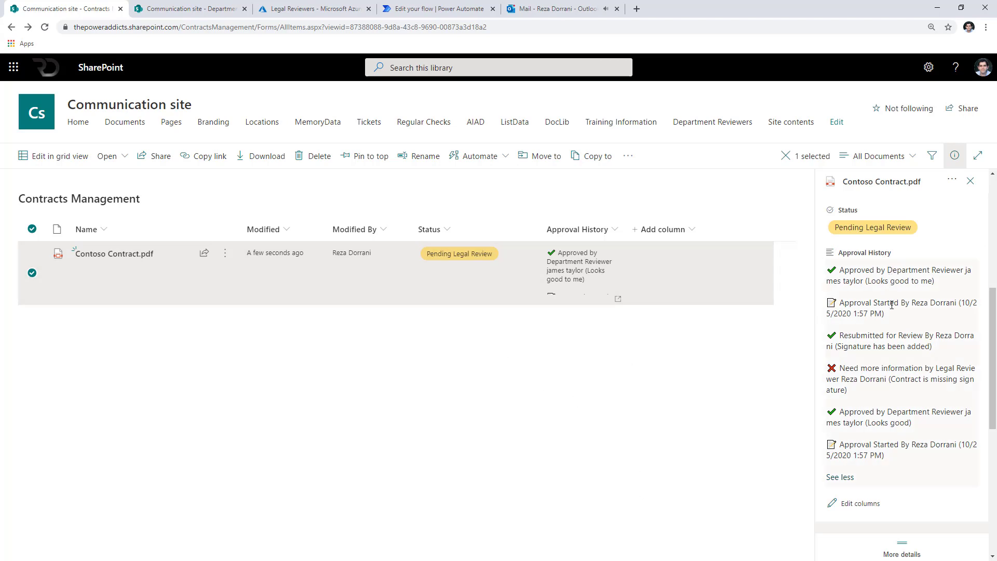
In the legal reviewer's Outlook inbox, approve the new Legal Review for Contoso Contract with the comment "Contract is complete" and submit it.
click(555, 9)
click(250, 214)
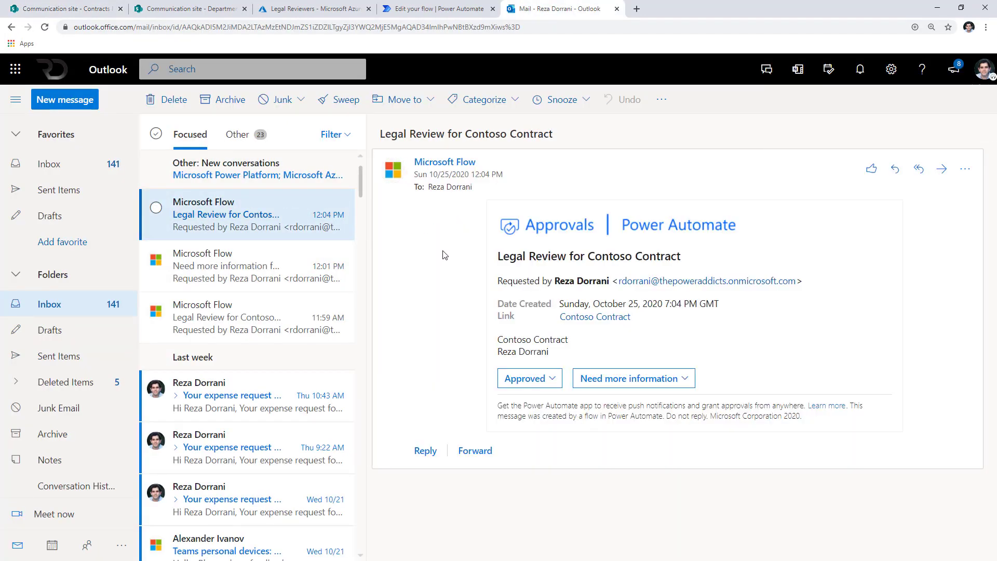
click(535, 383)
click(539, 394)
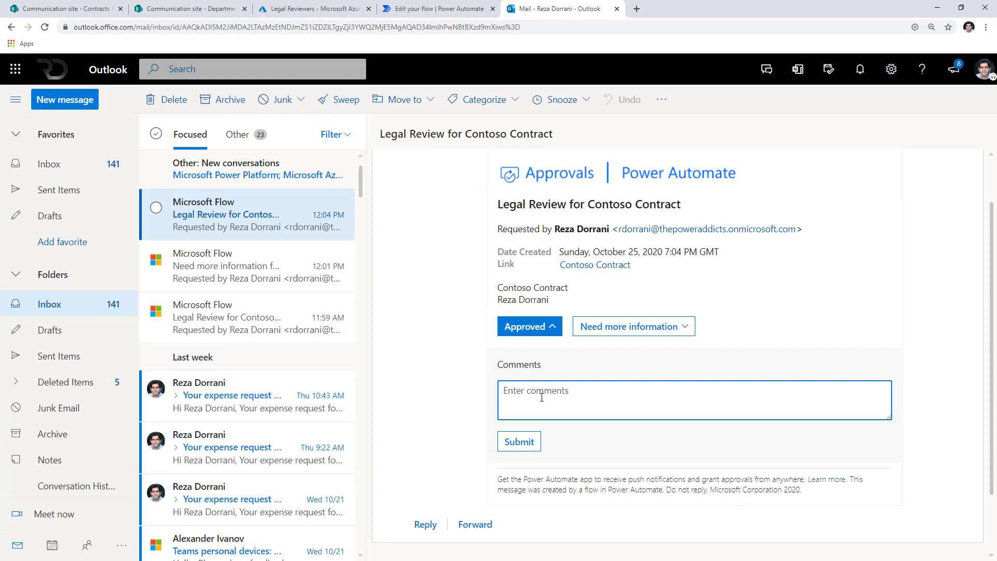
text(Contract is complete)
click(519, 441)
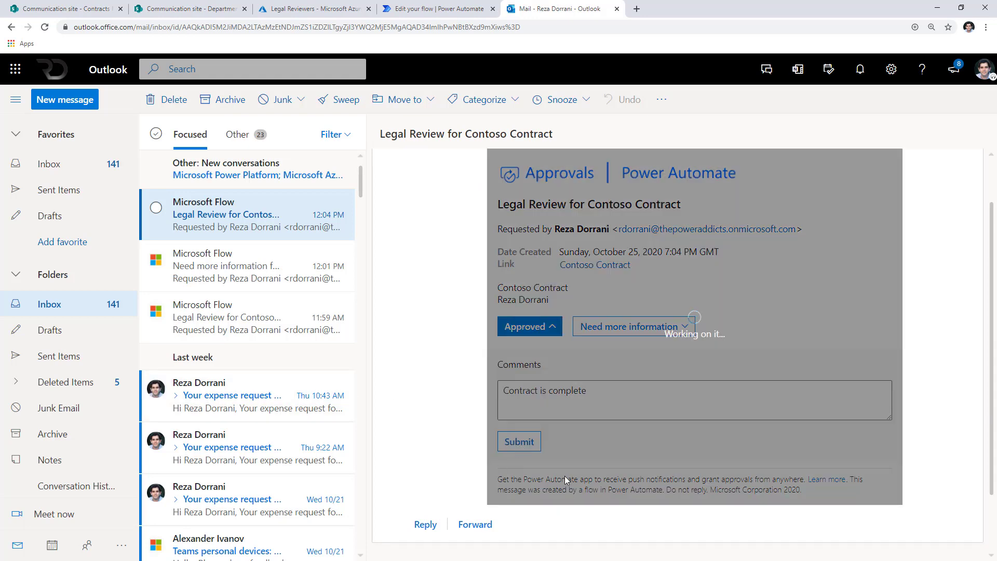
Switch to SharePoint and review Contoso Contract.pdf's final status and complete approval history.
click(83, 11)
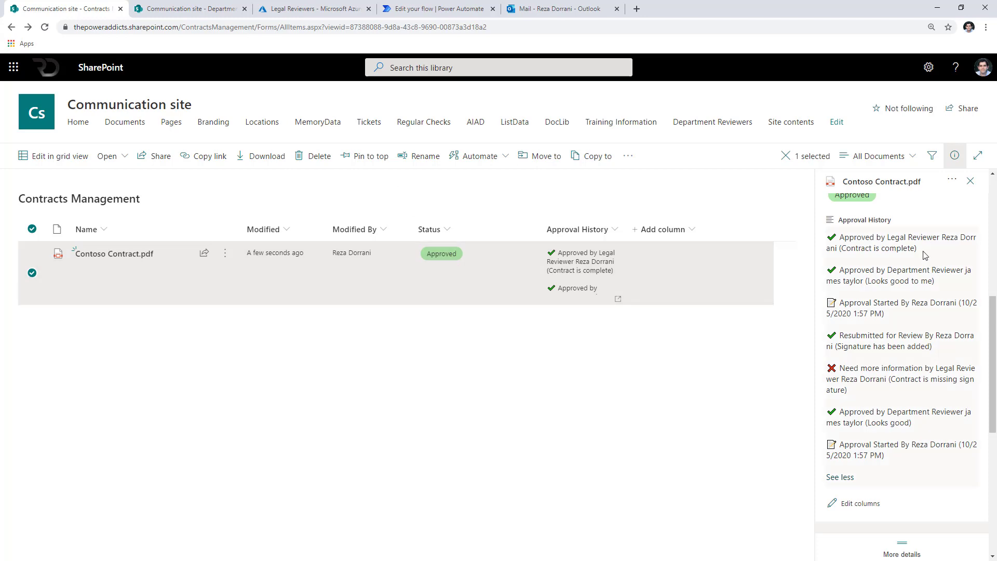
scroll(925, 254, down, 3)
scroll(914, 290, up, 5)
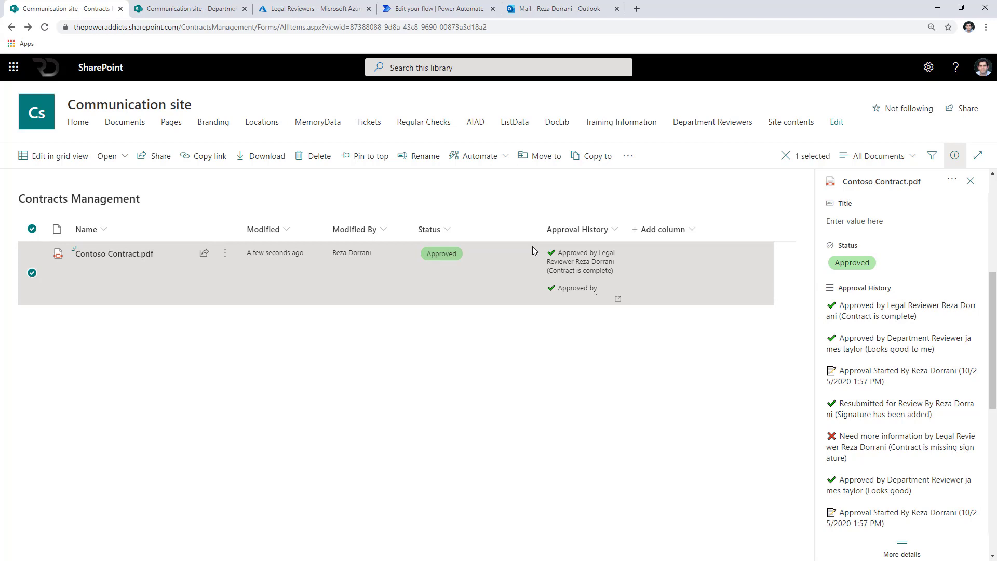
Switch to Power Automate, open the flow's run from the run history, and inspect the Switch in the first Do until iteration.
key(ctrl+4)
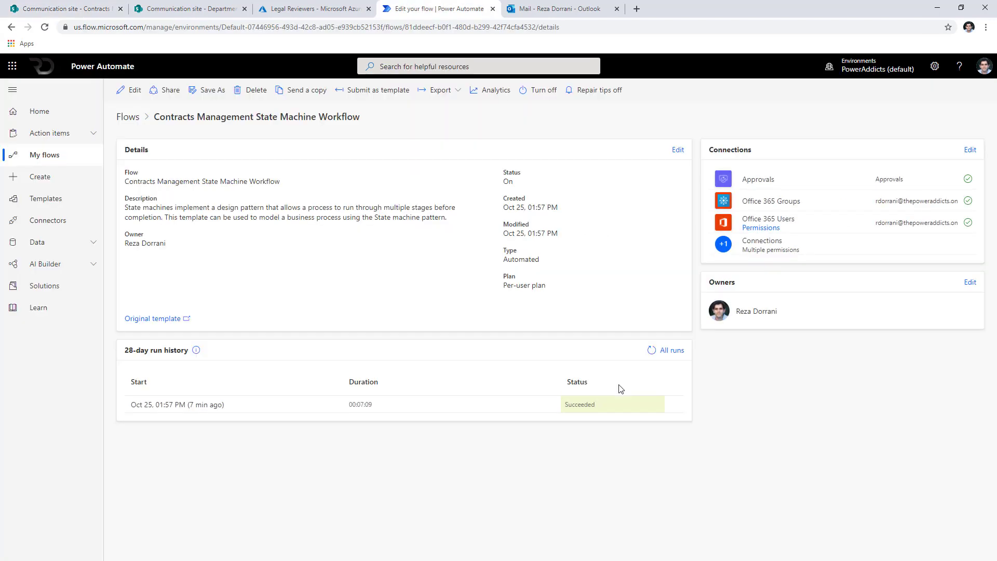
click(183, 410)
scroll(639, 364, down, 2)
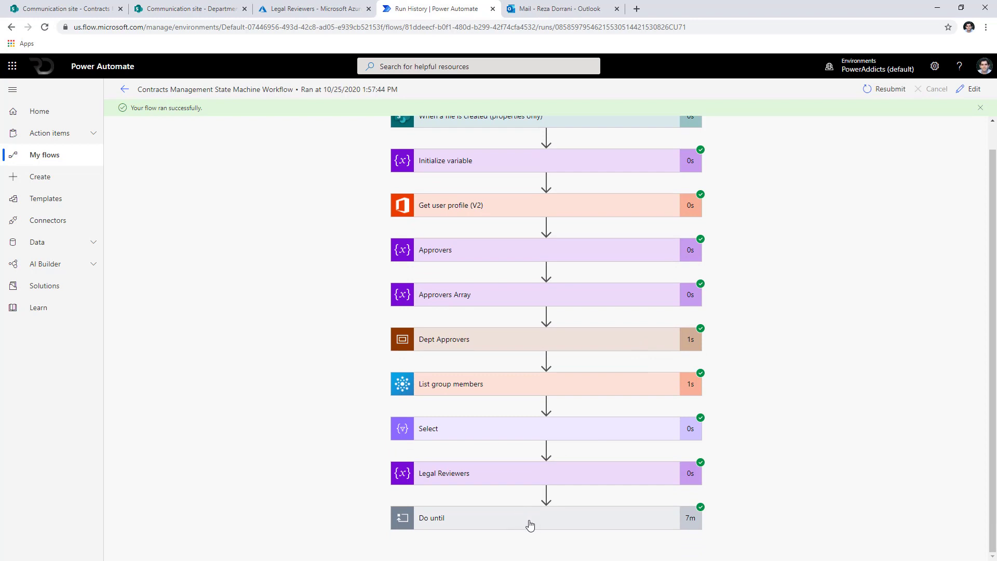
click(461, 527)
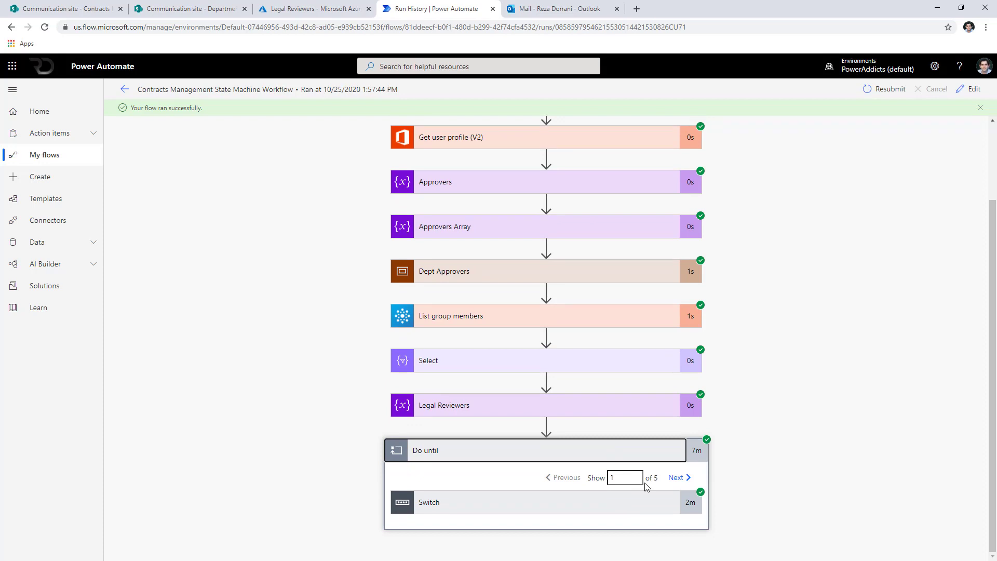
click(607, 502)
drag(536, 557, 810, 557)
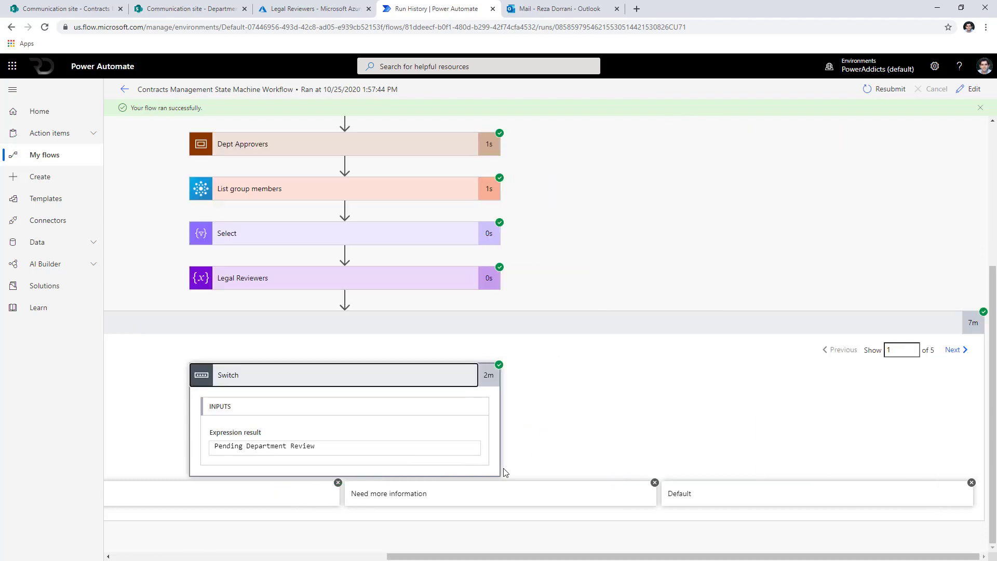
drag(471, 558, 214, 557)
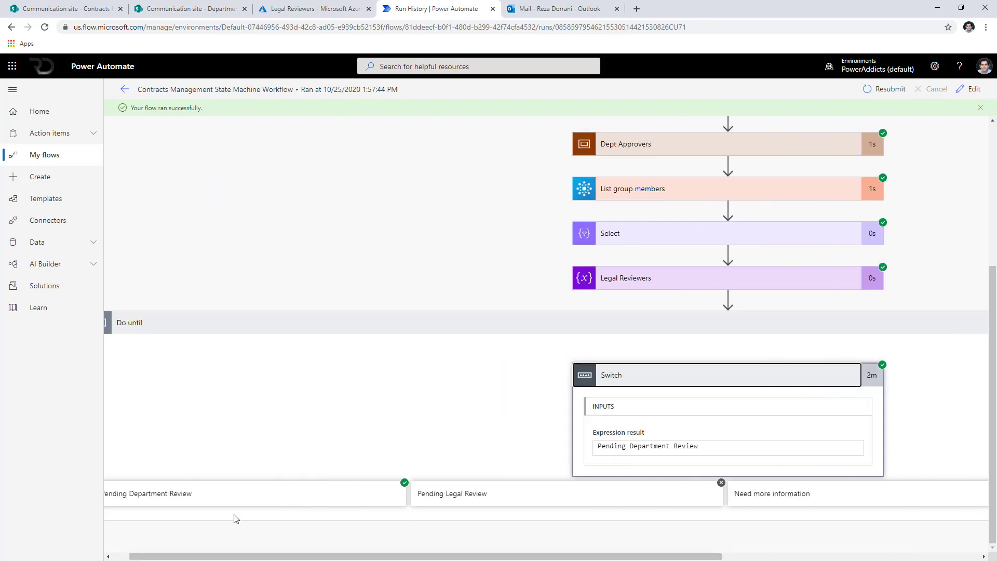
Expand the Pending Department Review case and its scope of actions, and inspect the inputs and outputs of Get file properties 3.
click(207, 498)
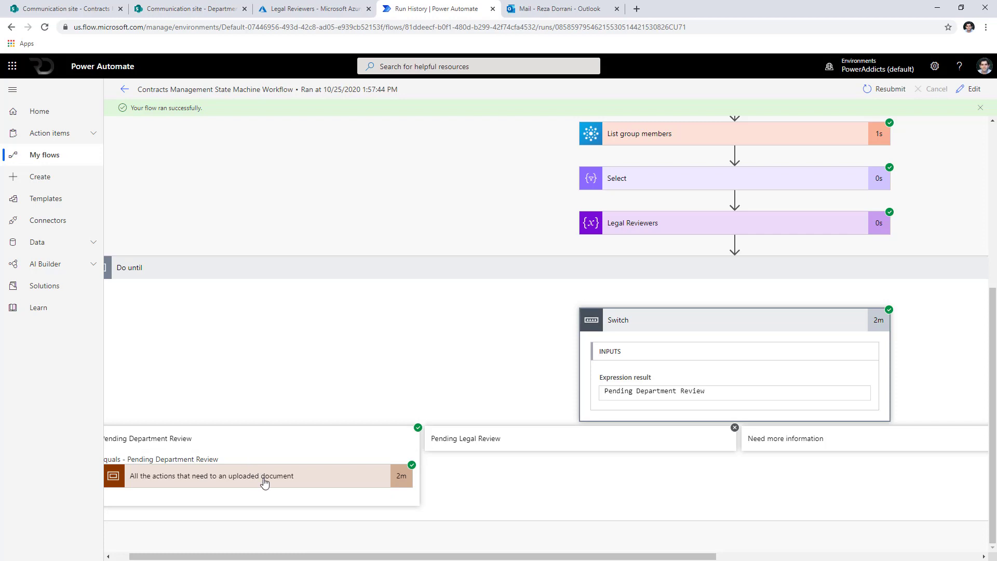
click(264, 478)
scroll(312, 374, down, 4)
click(250, 324)
scroll(249, 260, down, 3)
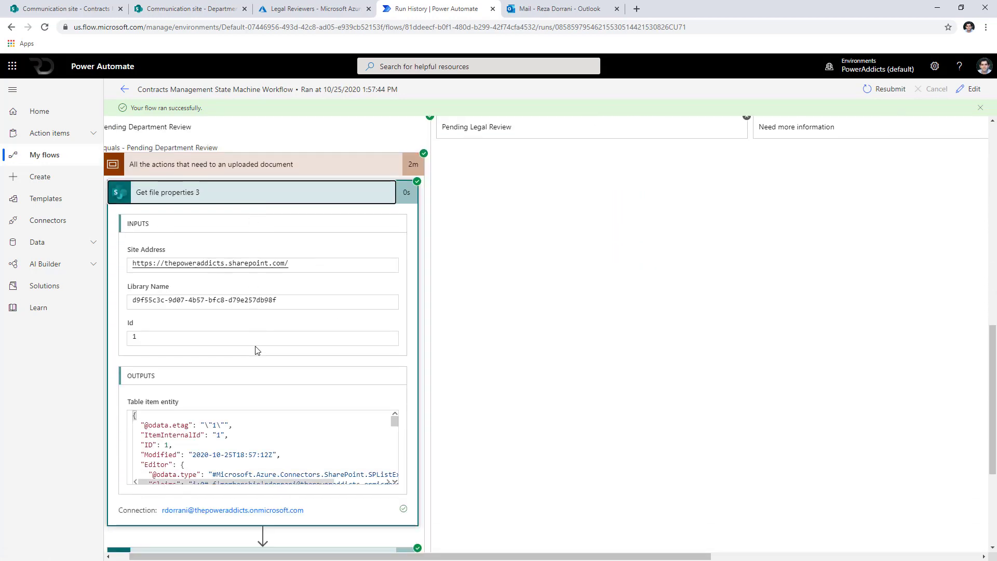
click(239, 149)
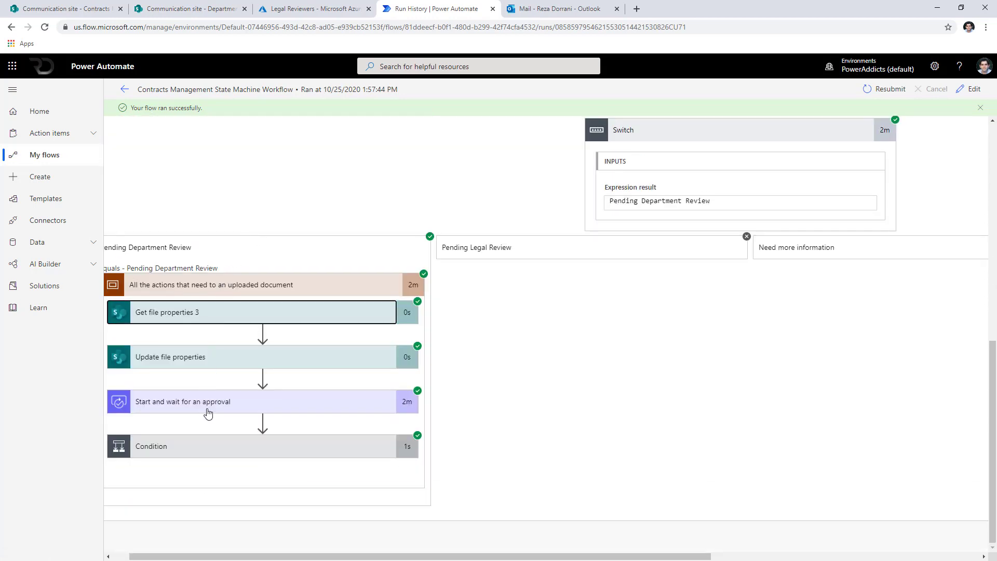
Expand the Condition and the Start and wait for an approval action in the Pending Department Review case, and inspect the approval outputs and condition branches.
click(227, 445)
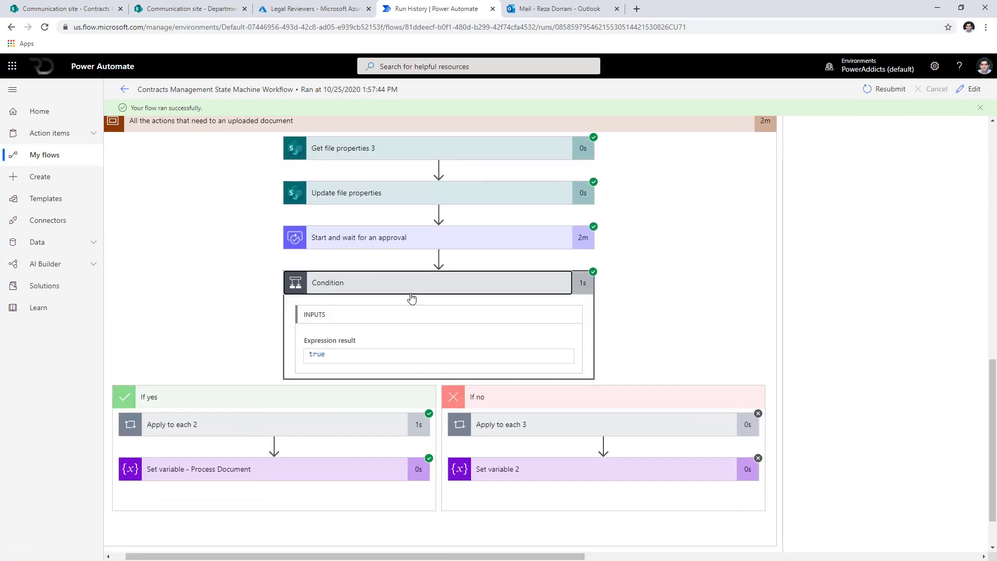
click(406, 238)
scroll(400, 309, down, 2)
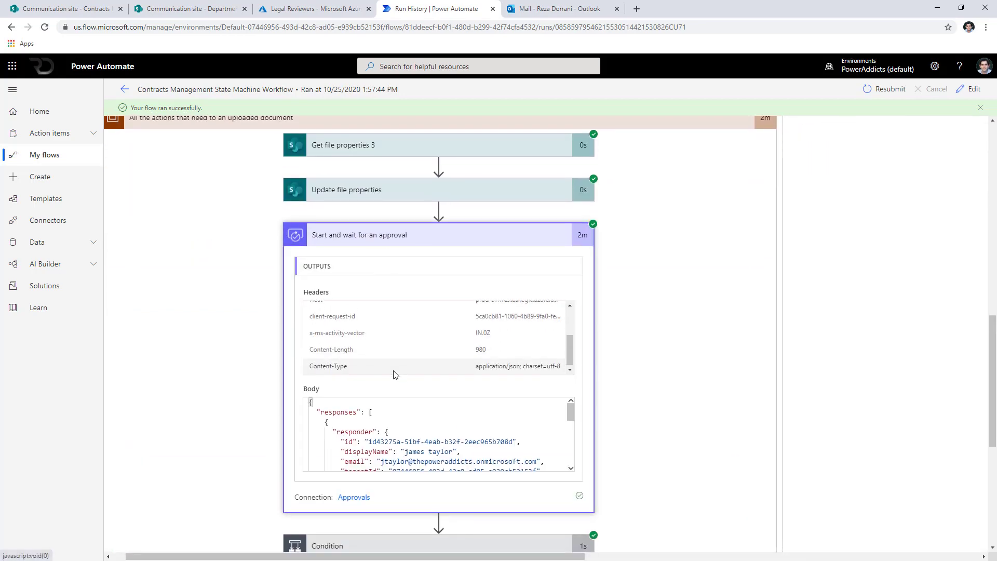
scroll(545, 420, down, 6)
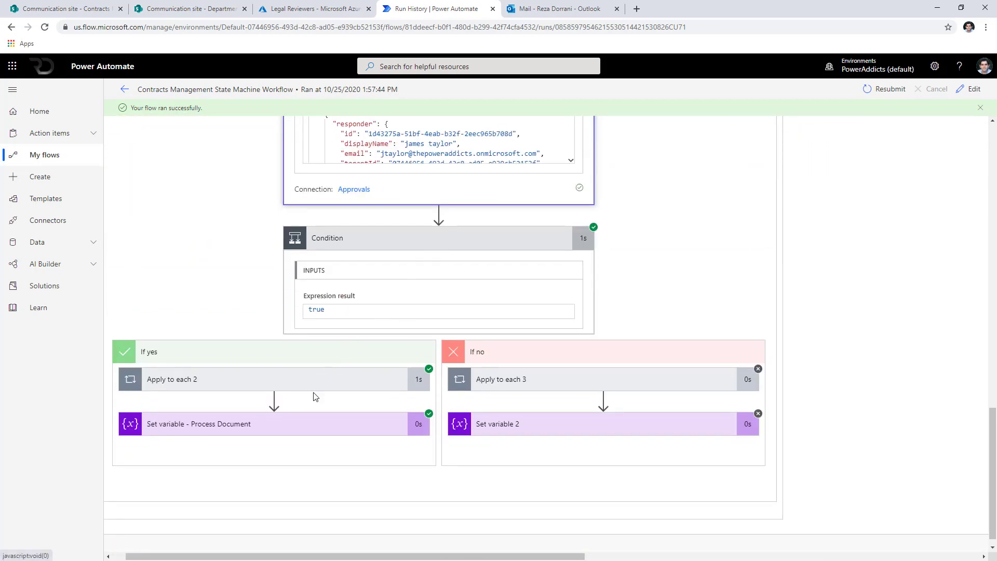
scroll(307, 444, up, 6)
scroll(307, 444, up, 3)
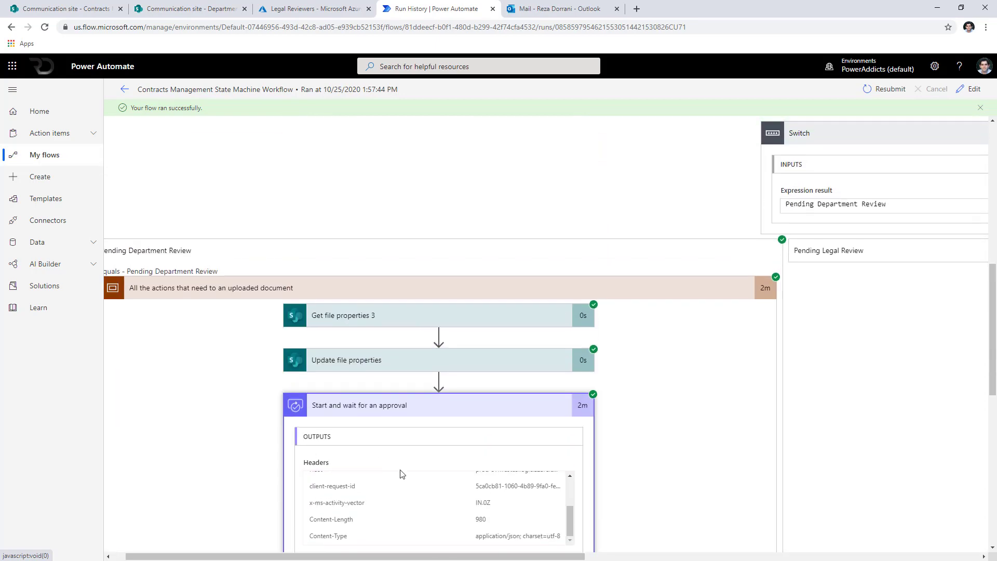
Show the second iteration of the Do until loop and check its Switch expression and which case ran.
scroll(819, 434, right, 10)
scroll(819, 434, up, 4)
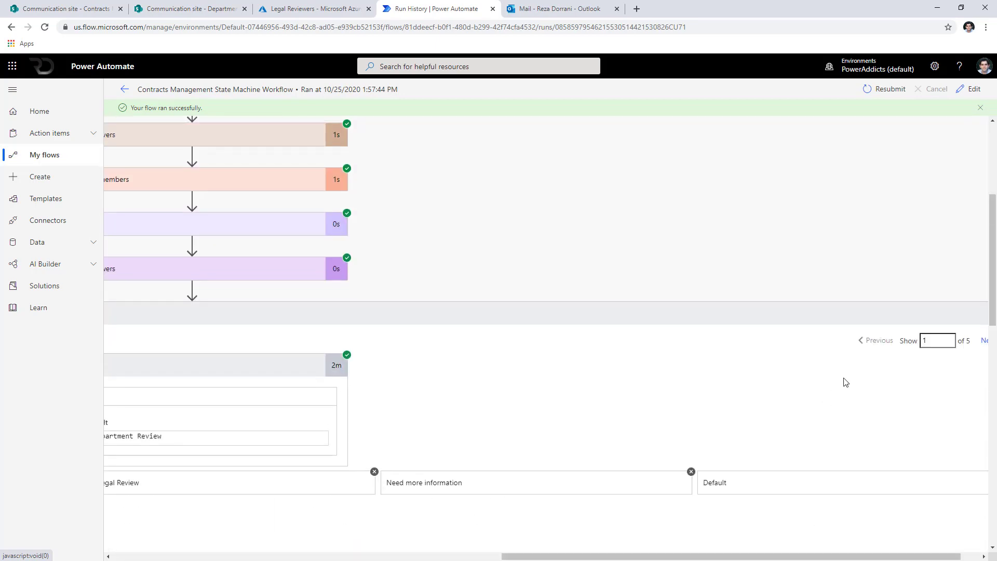
drag(828, 556, 906, 558)
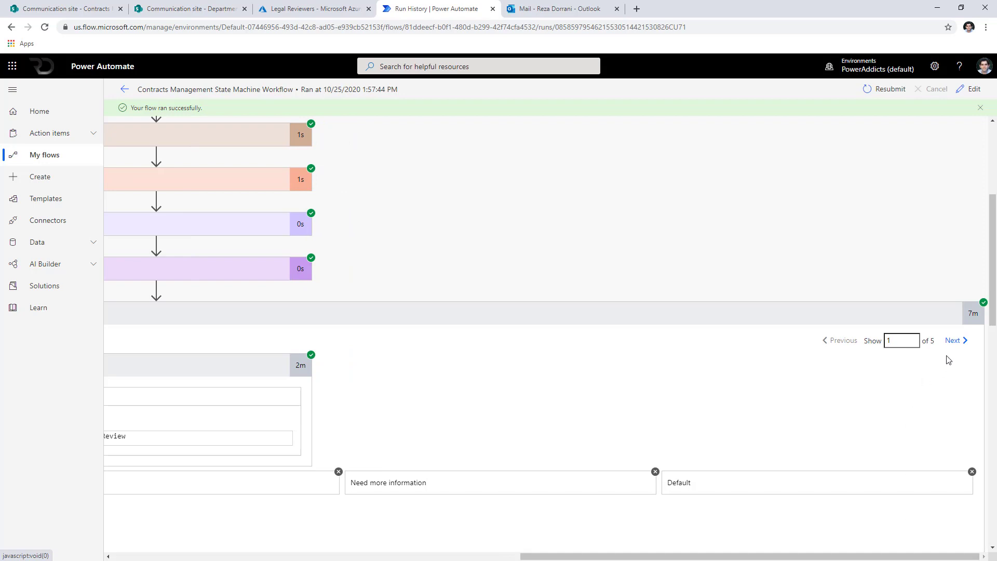
drag(837, 555, 668, 558)
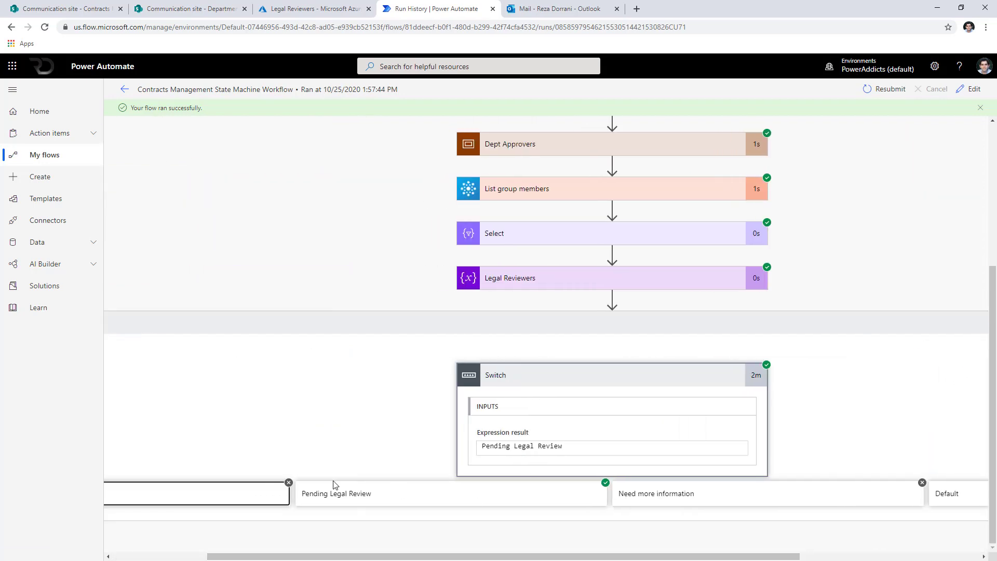
Advance through the third and fourth Do until iterations, checking the Switch expression result in each.
drag(603, 555, 755, 555)
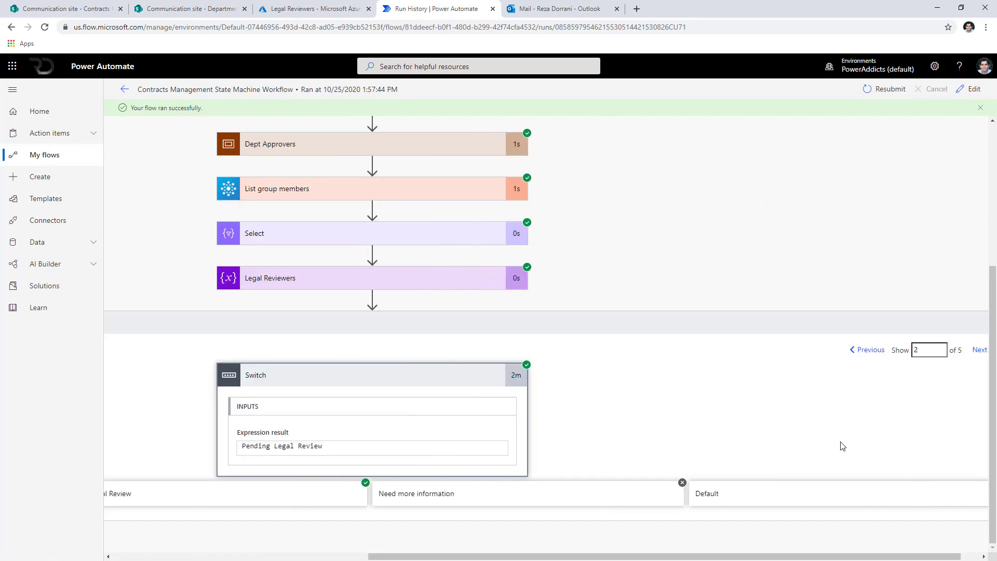
click(979, 358)
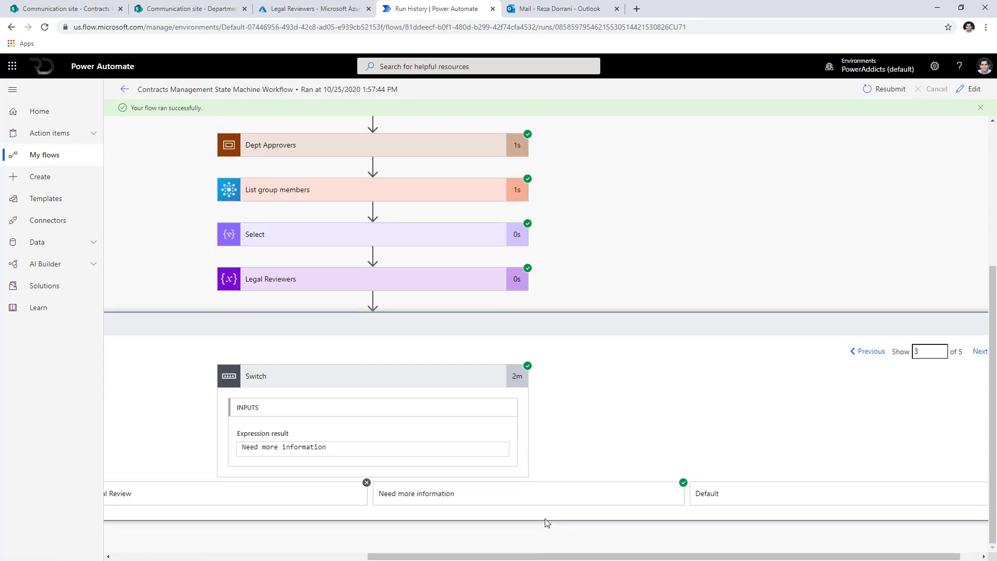
click(980, 352)
Show the fifth Do until iteration, inspect its Switch and executed case, and collapse the Do until loop.
drag(618, 556, 684, 556)
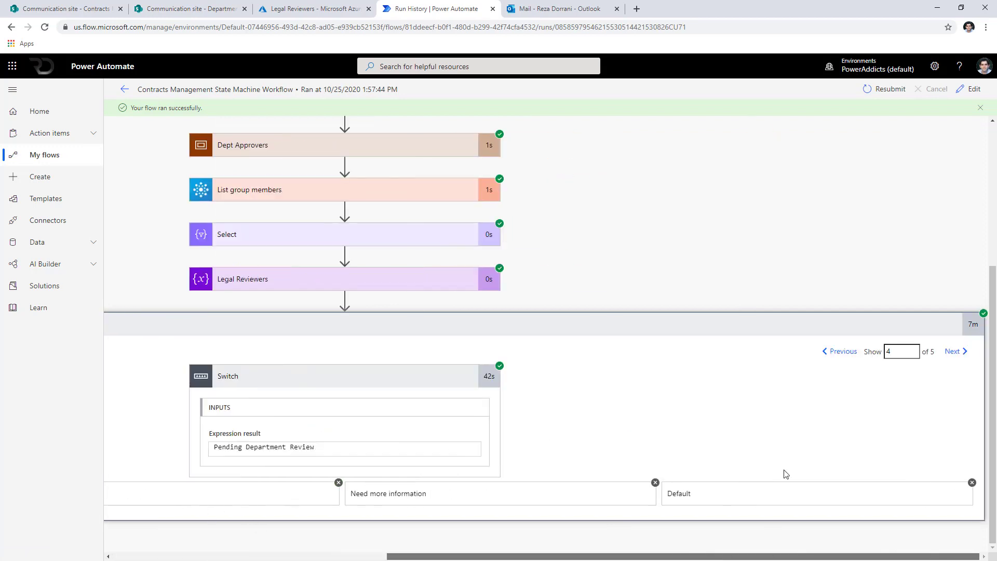
click(952, 351)
drag(490, 556, 404, 540)
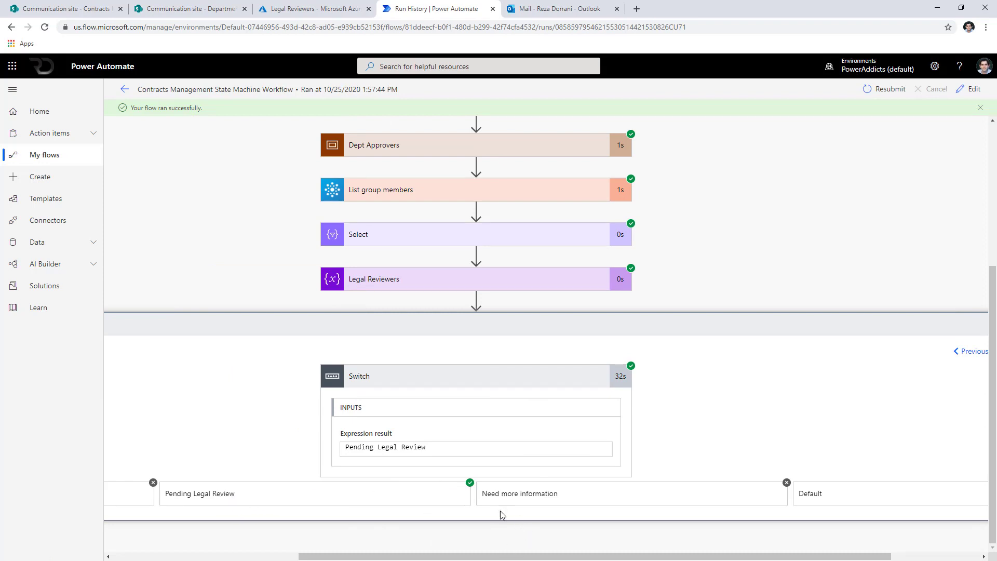
drag(569, 556, 824, 383)
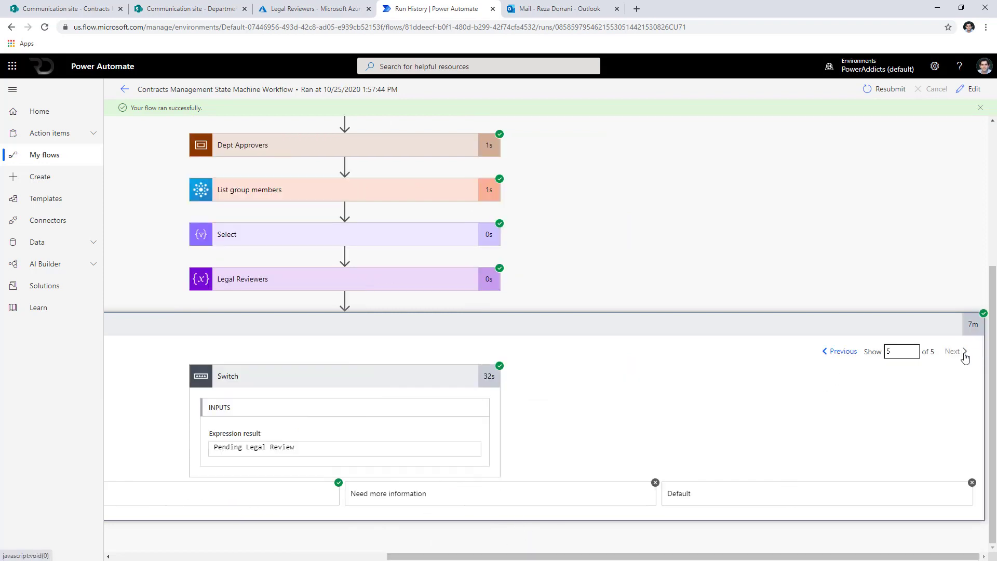
click(556, 329)
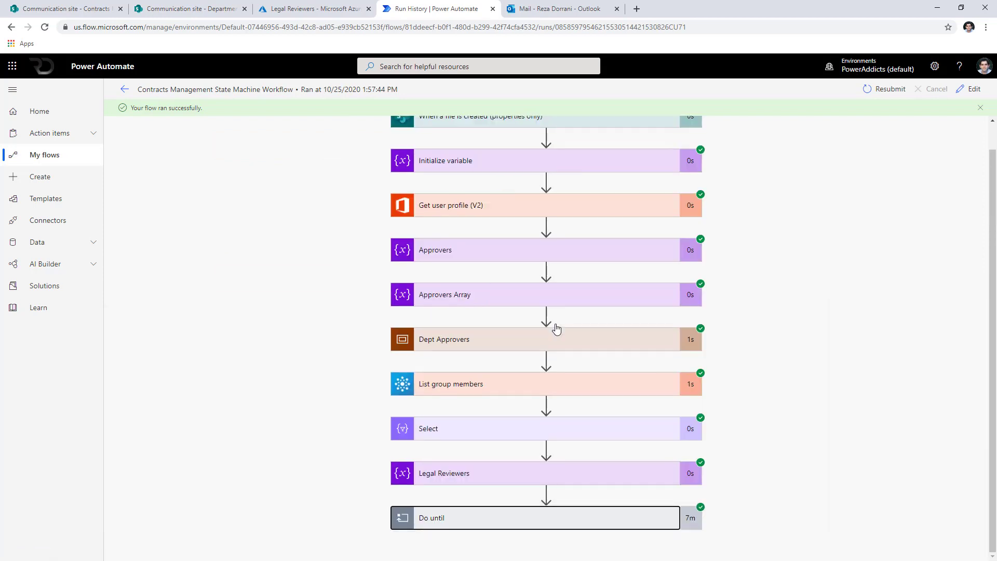